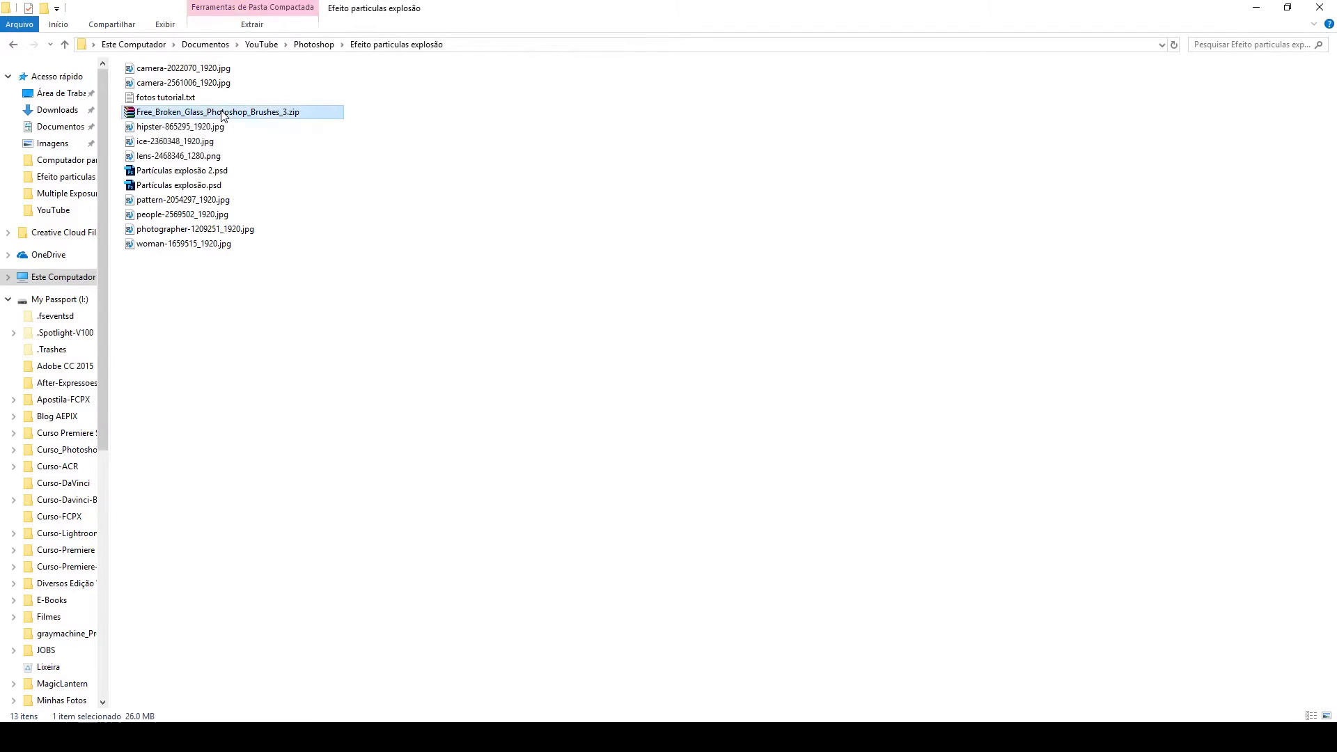
# Try to extract Free_Broken_Glass_Photoshop_Brushes_3.zip into its current folder
pyautogui.rightClick(220, 110)
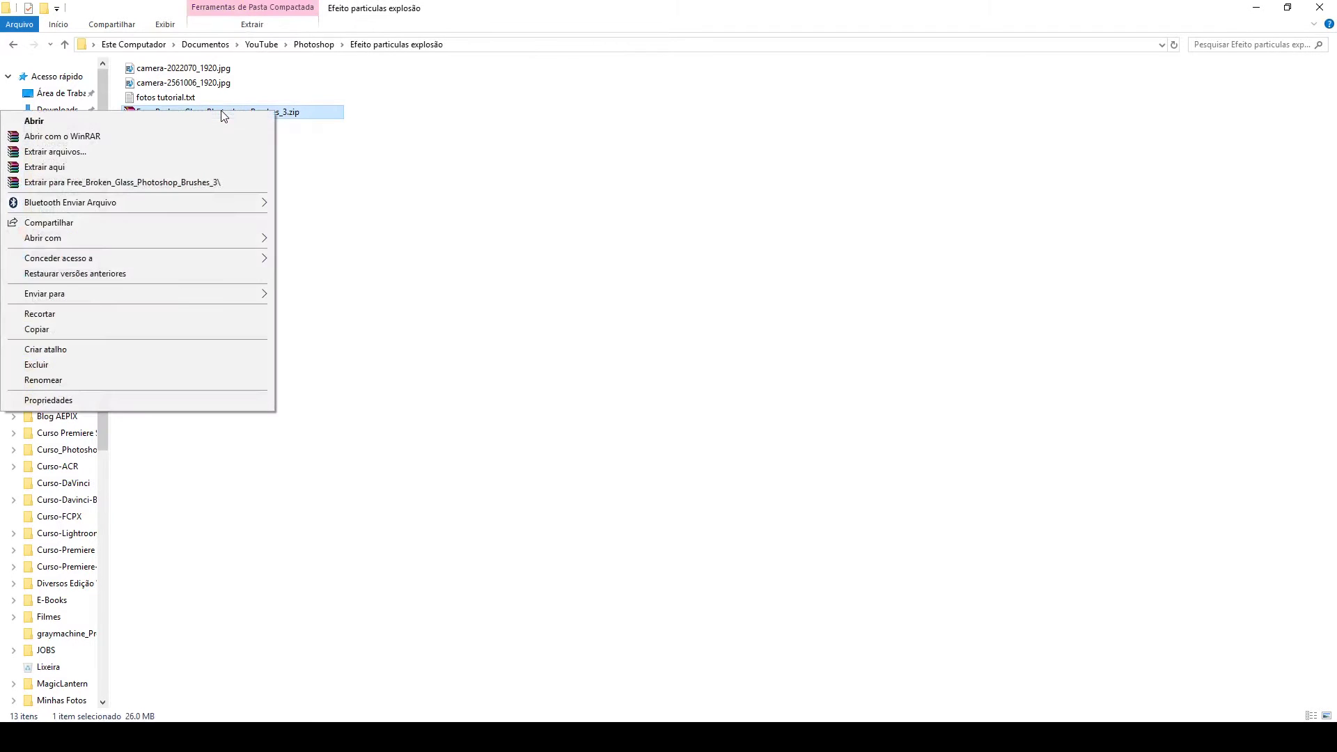
pyautogui.click(209, 167)
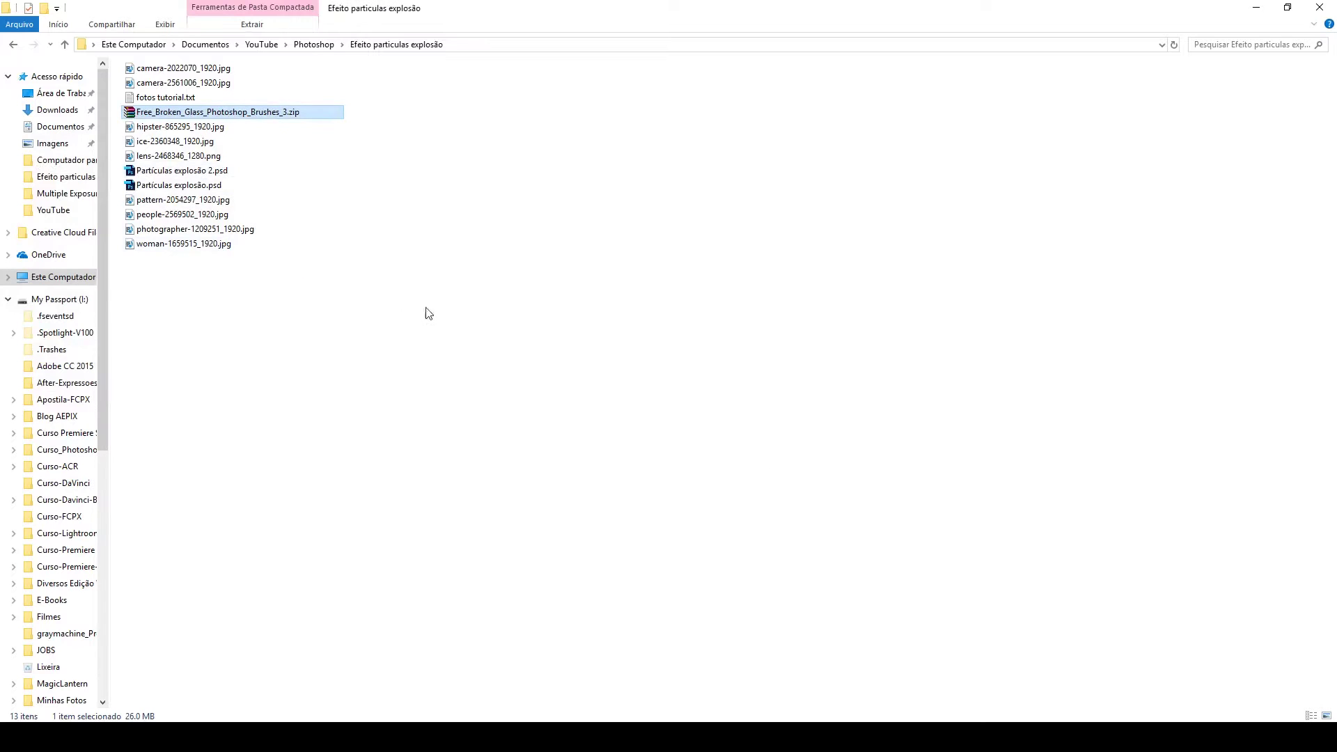
pyautogui.click(189, 114)
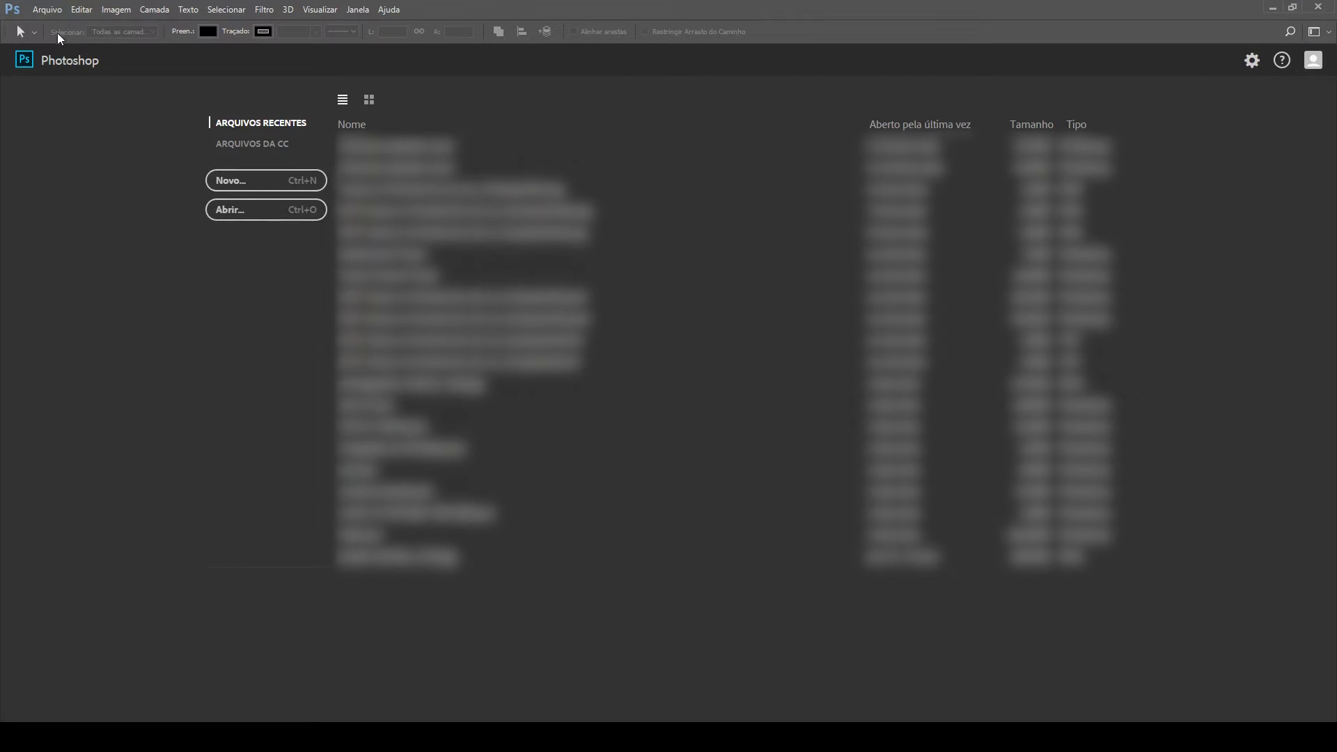
# Switch to Photoshop, open photographer-1209251_1920.jpg and append the Free Broken Glass Photoshop Brushes 3 set to the Brush tool's presets
pyautogui.click(54, 12)
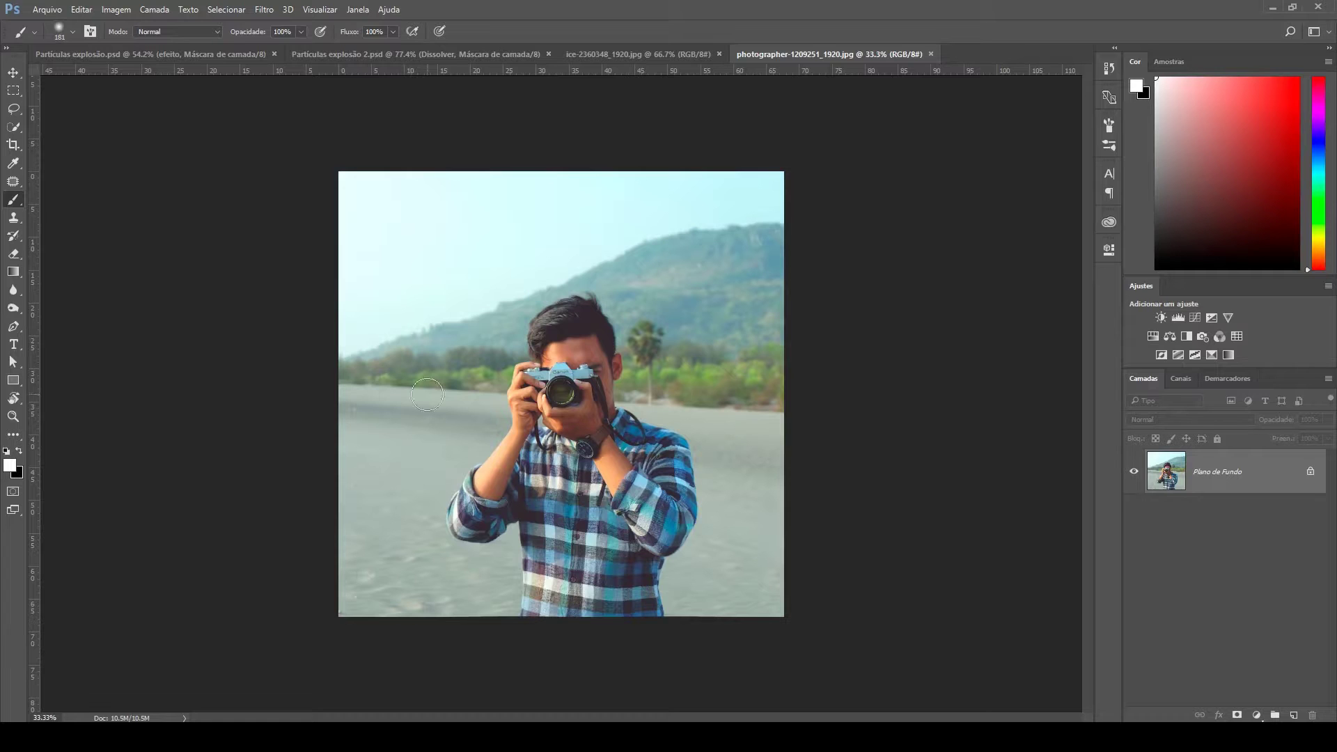
pyautogui.click(18, 200)
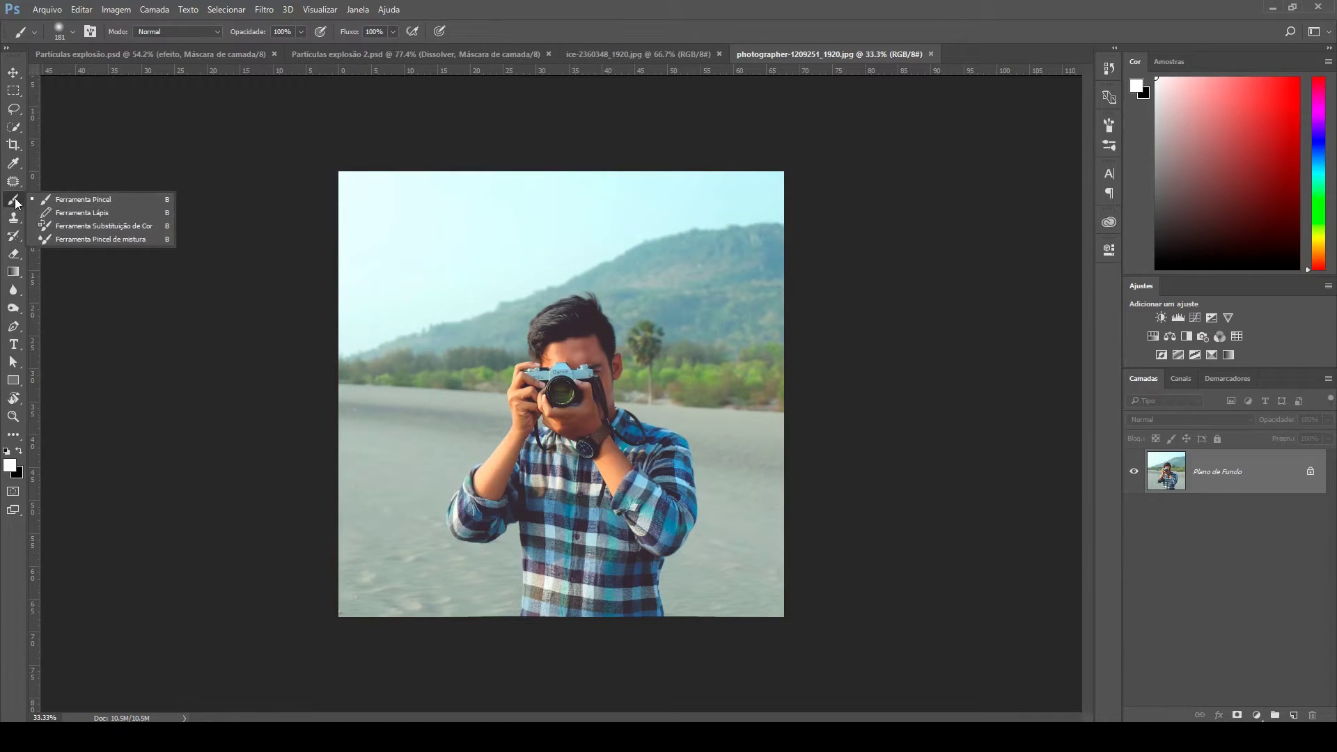
pyautogui.click(77, 201)
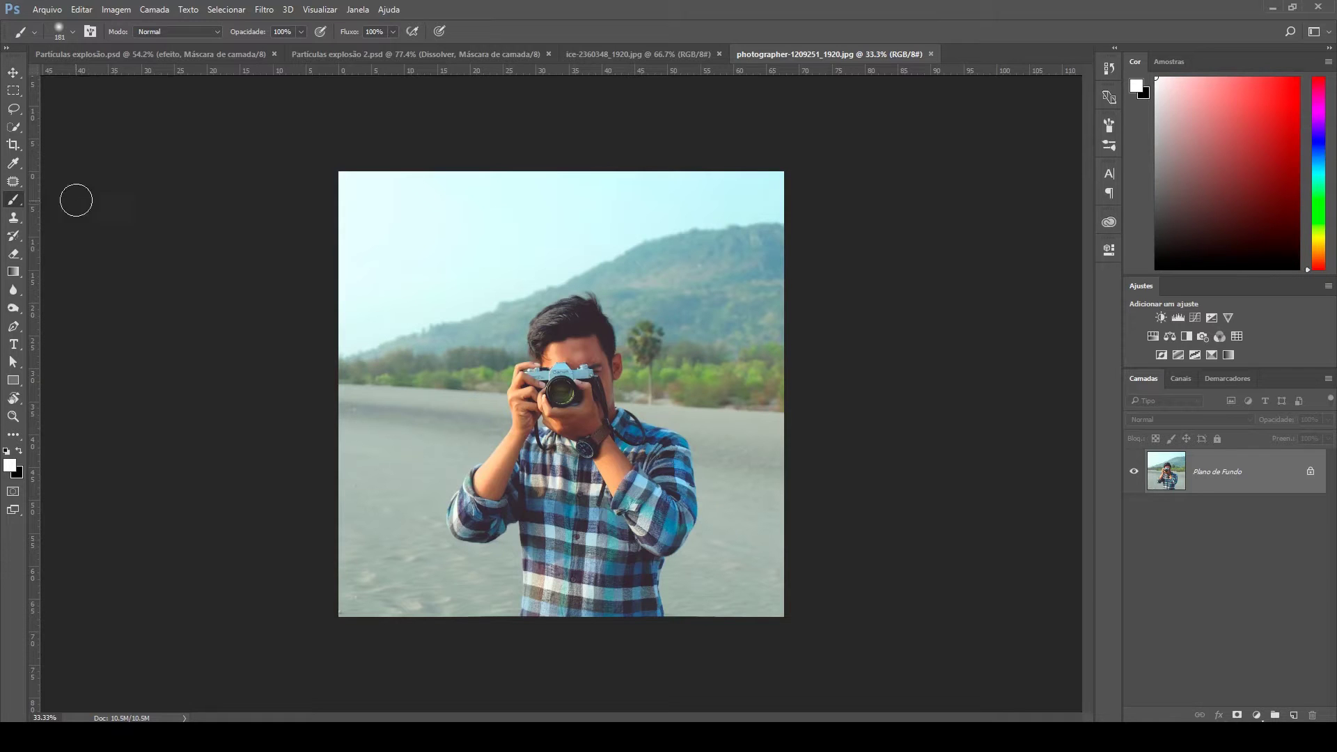
pyautogui.click(73, 31)
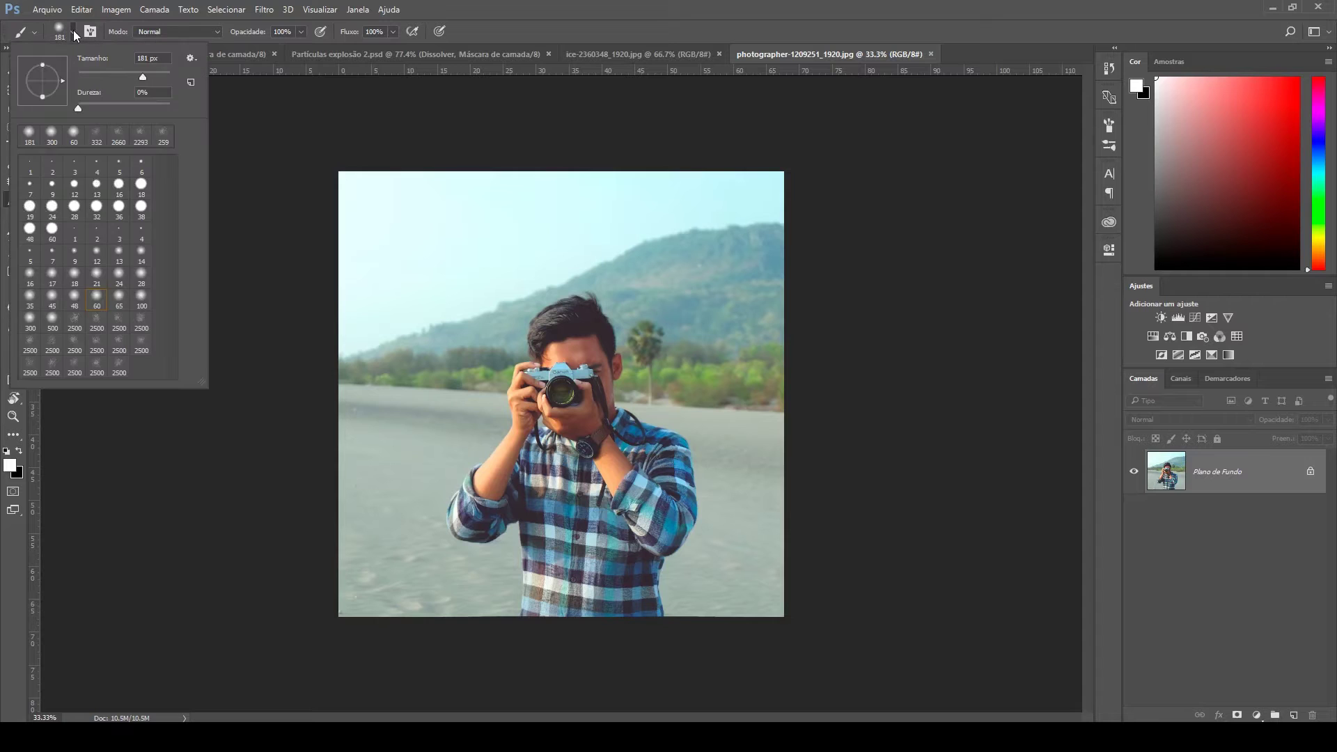
pyautogui.click(190, 59)
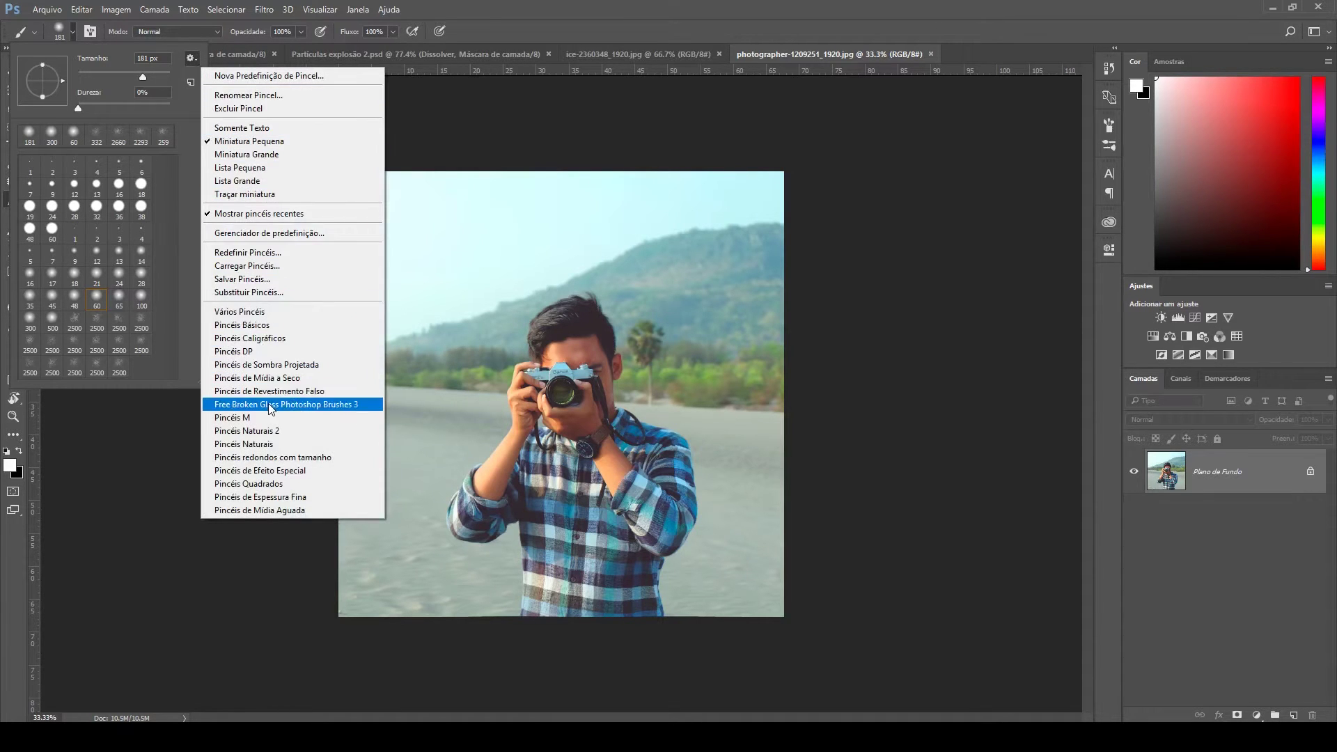
pyautogui.click(341, 407)
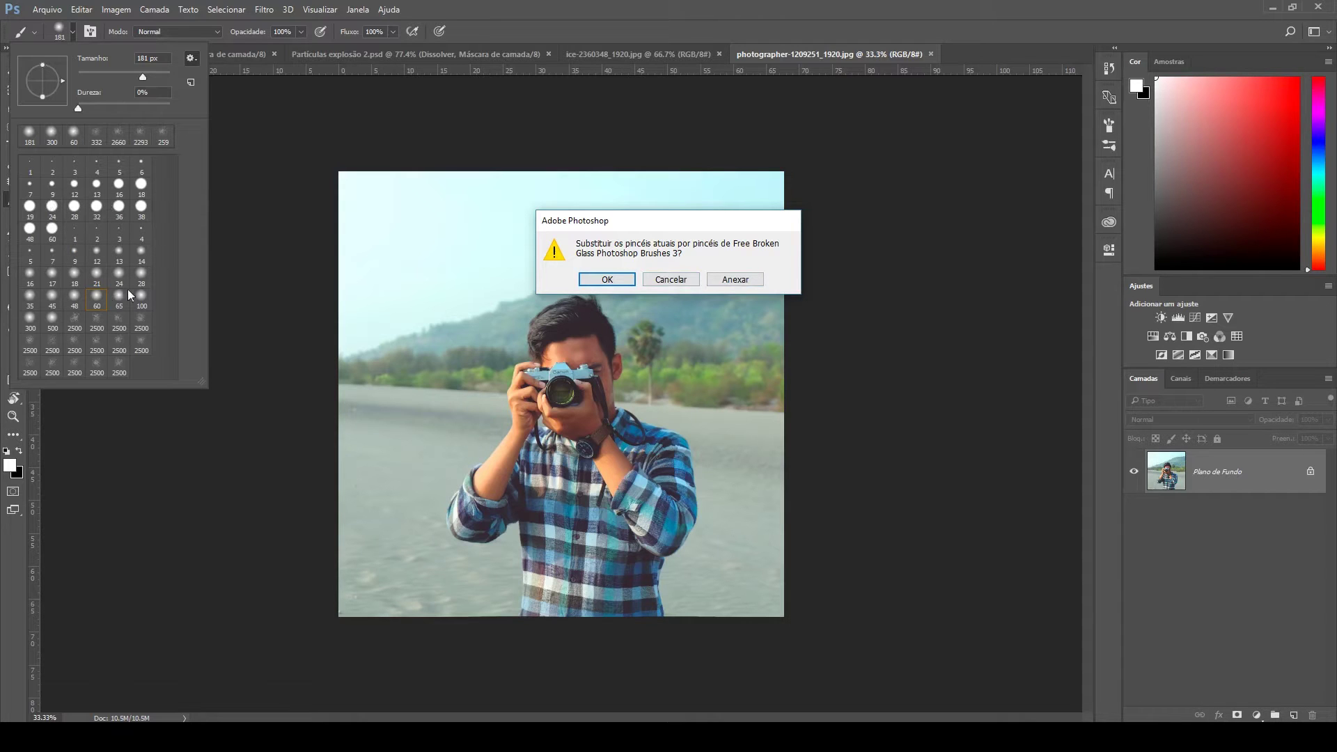
pyautogui.click(737, 280)
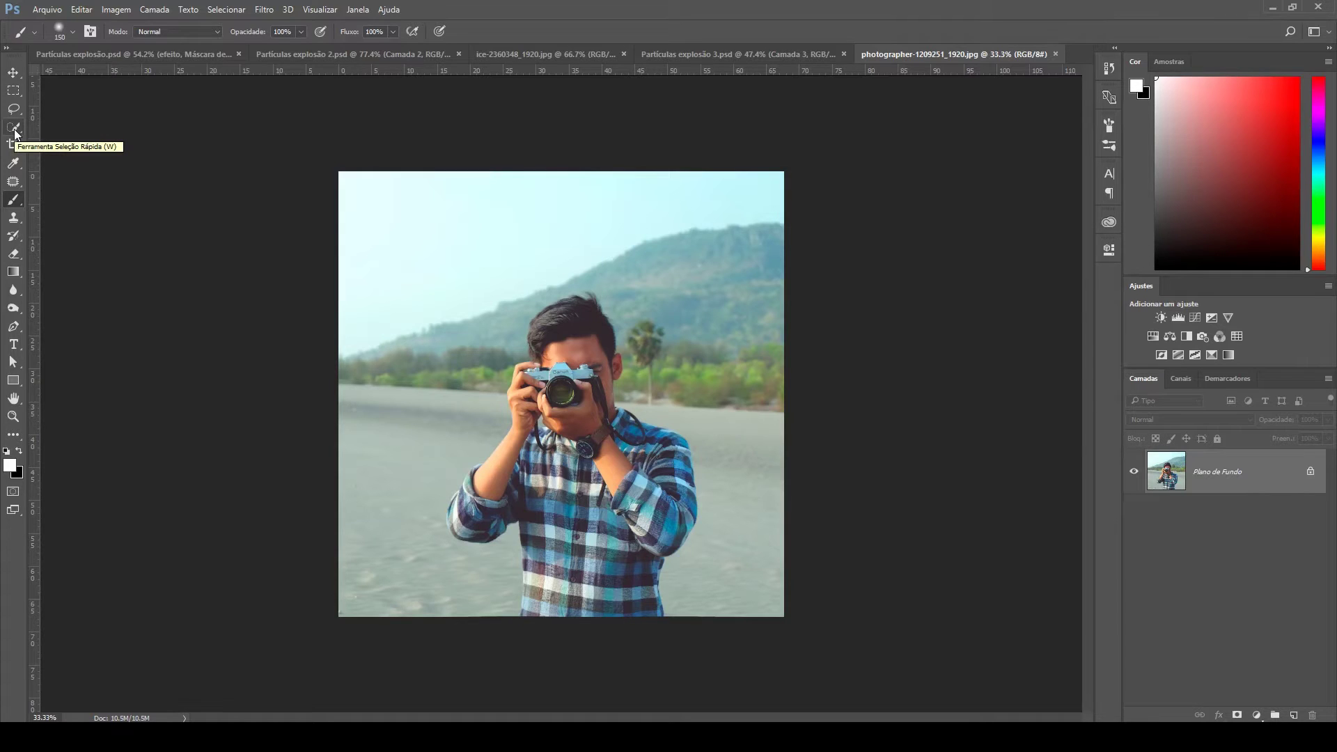
# Activate the Quick Selection tool and adjust its brush size to 175 px
pyautogui.click(14, 131)
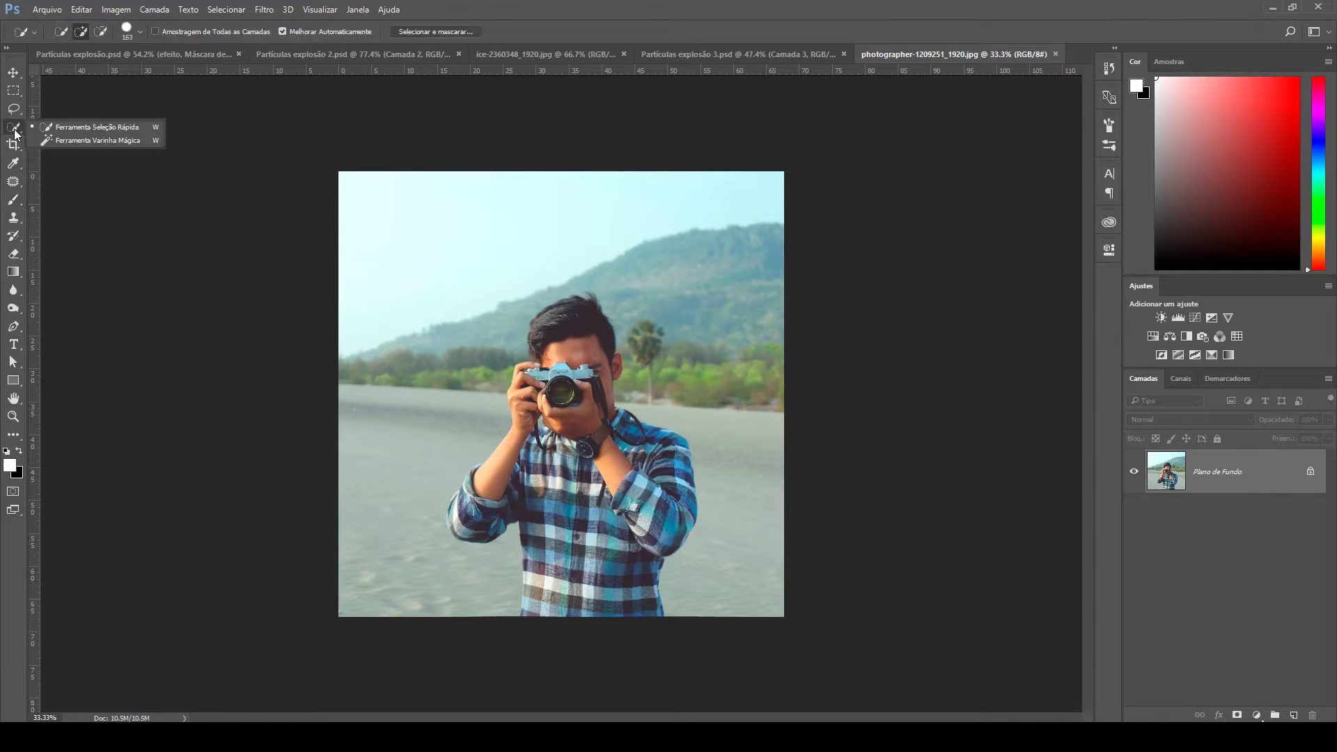
pyautogui.click(74, 131)
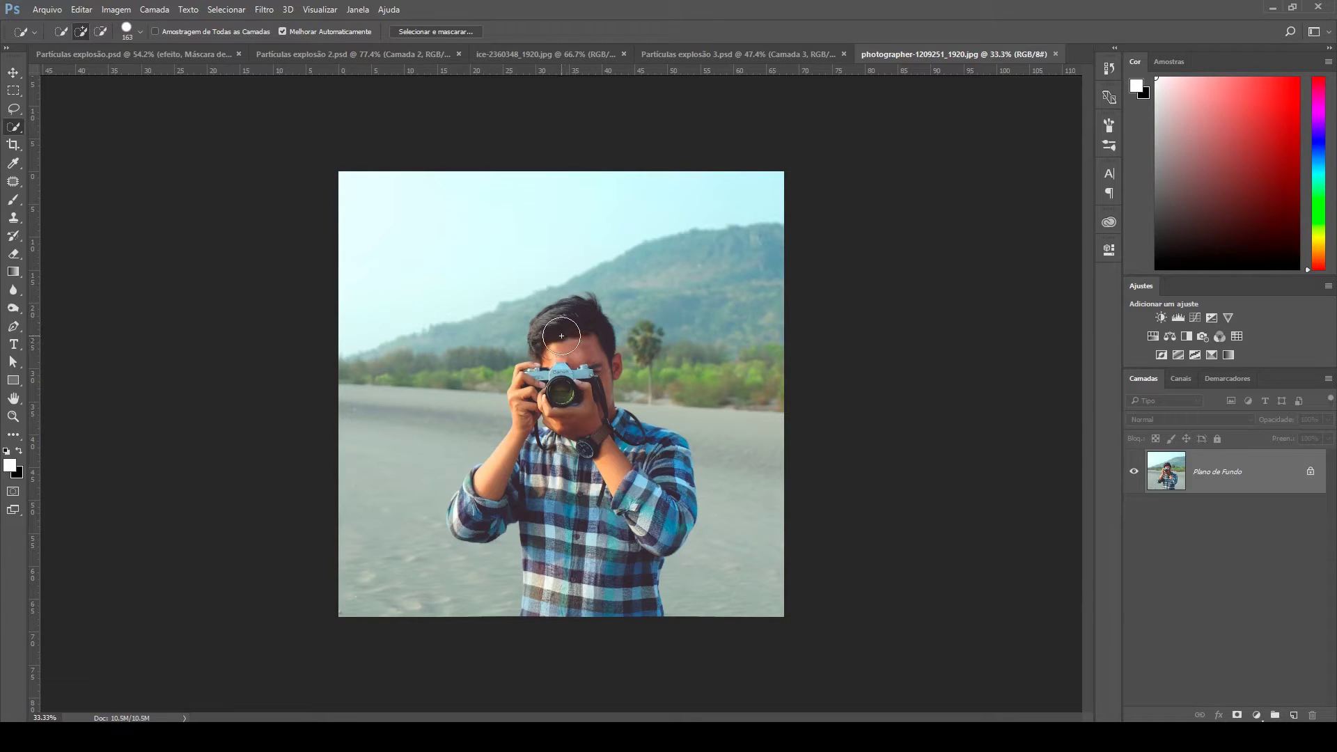
pyautogui.click(139, 32)
pyautogui.moveTo(148, 69); pyautogui.dragTo(136, 71)
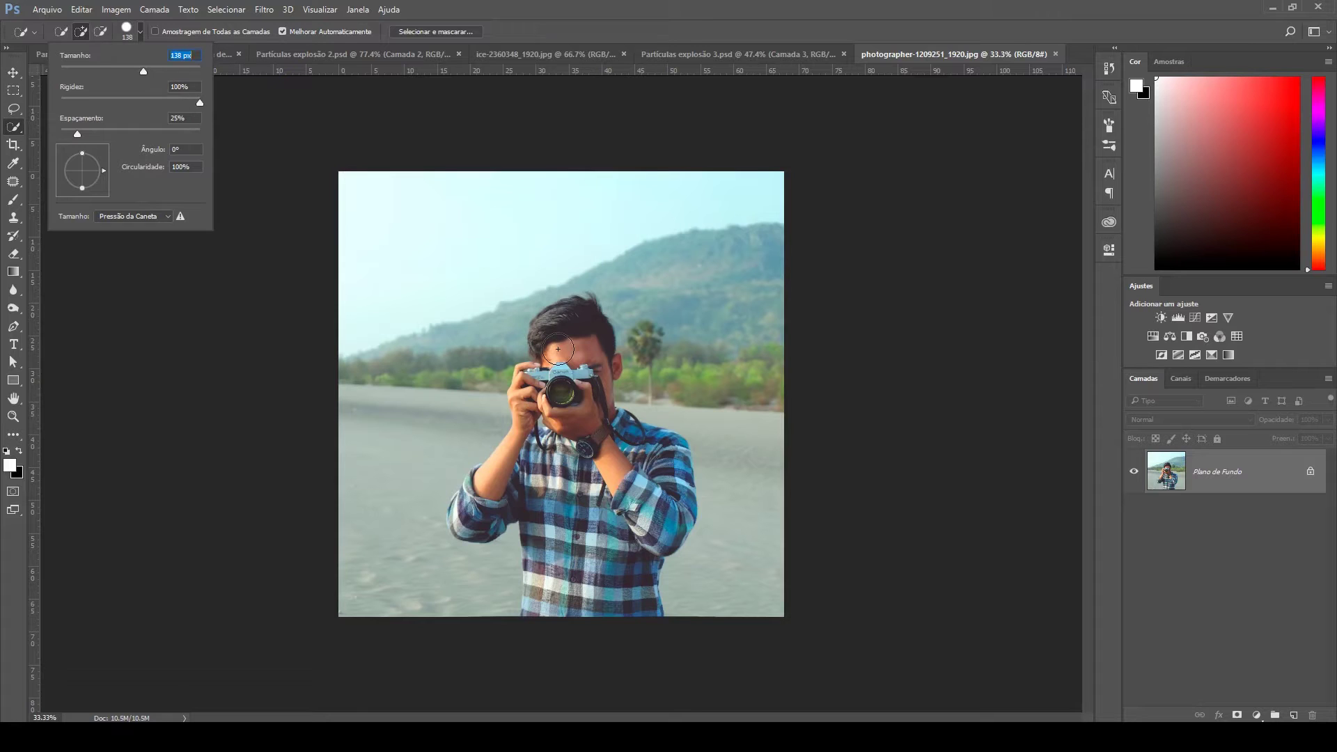
pyautogui.press('Escape')
pyautogui.press(']')
pyautogui.press(']')
pyautogui.press(']')
pyautogui.press(']')
pyautogui.press(']')
pyautogui.press(']')
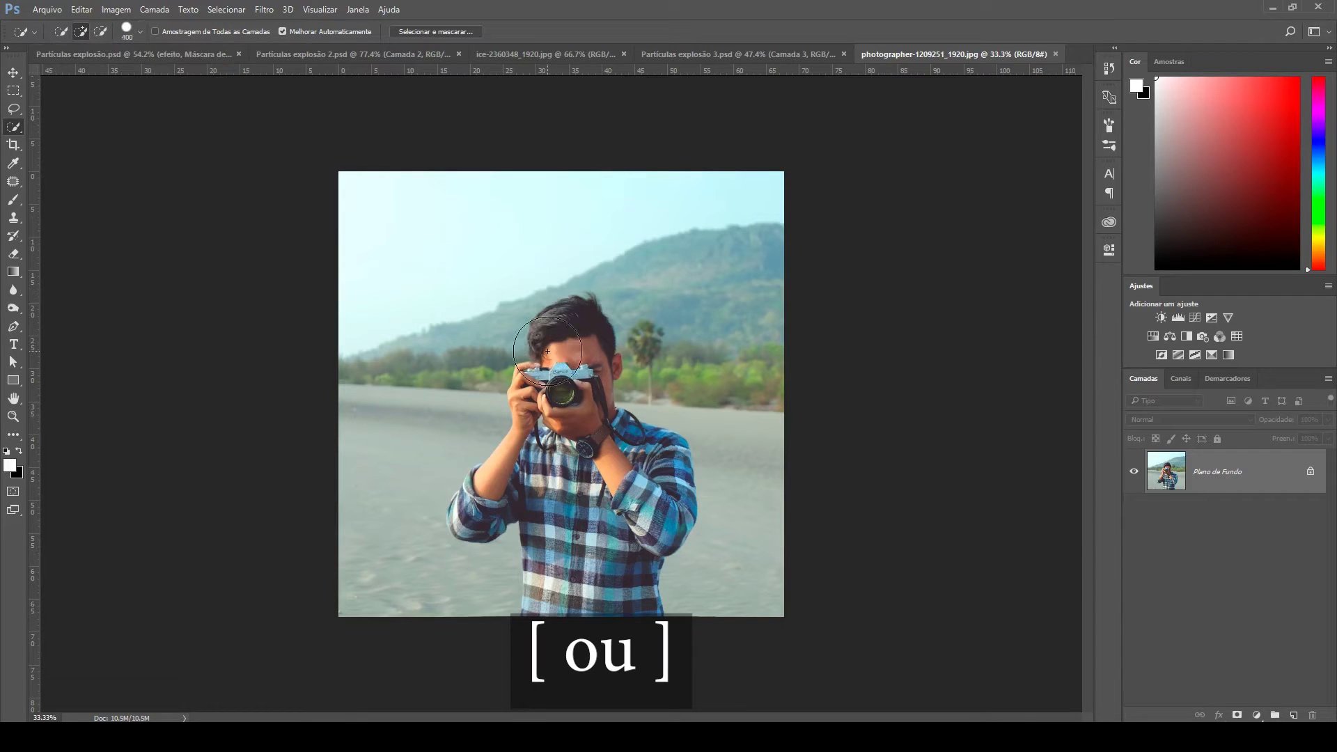
pyautogui.press('[')
pyautogui.press('[')
pyautogui.press('[')
# Quick-select the photographer's head, arms and torso, subtracting stray background beside the raised arm
pyautogui.moveTo(566, 330)
pyautogui.mouseDown()
pyautogui.moveTo(577, 319)
pyautogui.moveTo(516, 473)
pyautogui.moveTo(467, 511)
pyautogui.mouseUp()
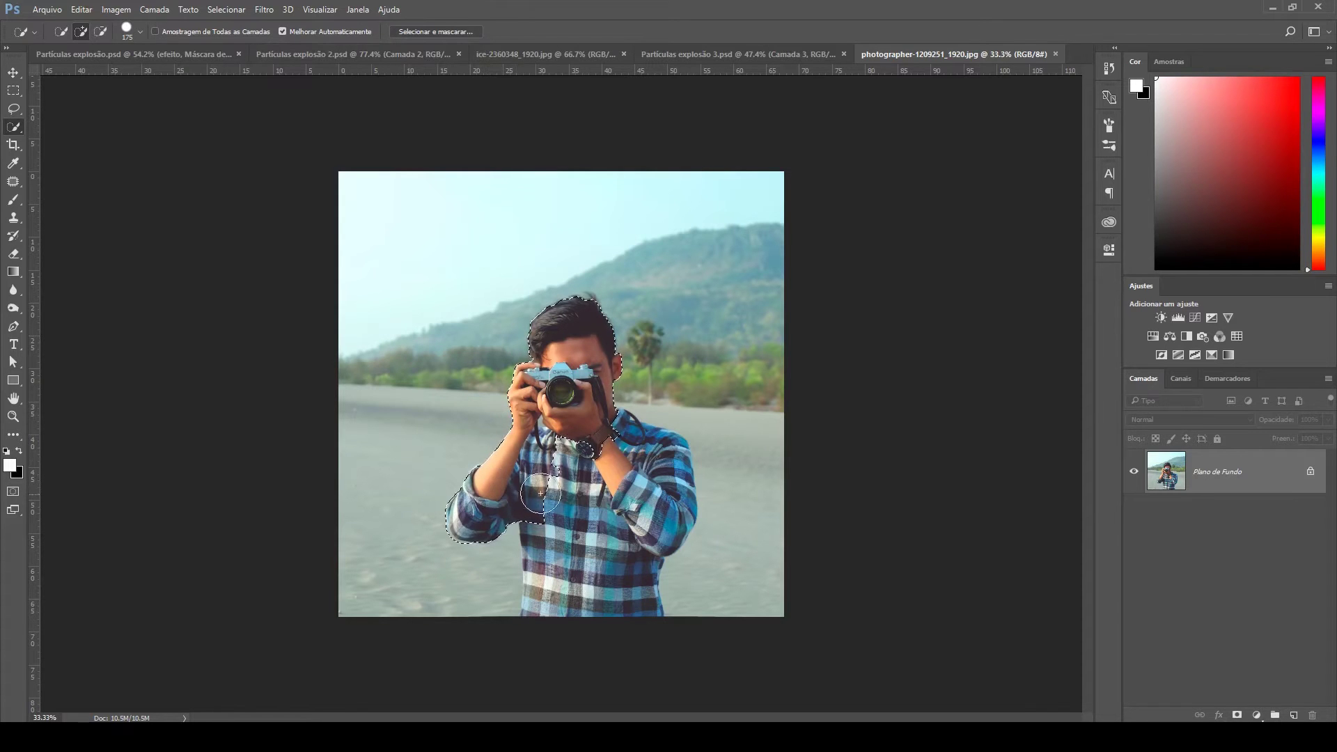
pyautogui.moveTo(573, 509)
pyautogui.mouseDown()
pyautogui.moveTo(540, 614)
pyautogui.moveTo(623, 607)
pyautogui.moveTo(642, 470)
pyautogui.moveTo(672, 468)
pyautogui.moveTo(673, 503)
pyautogui.mouseUp()
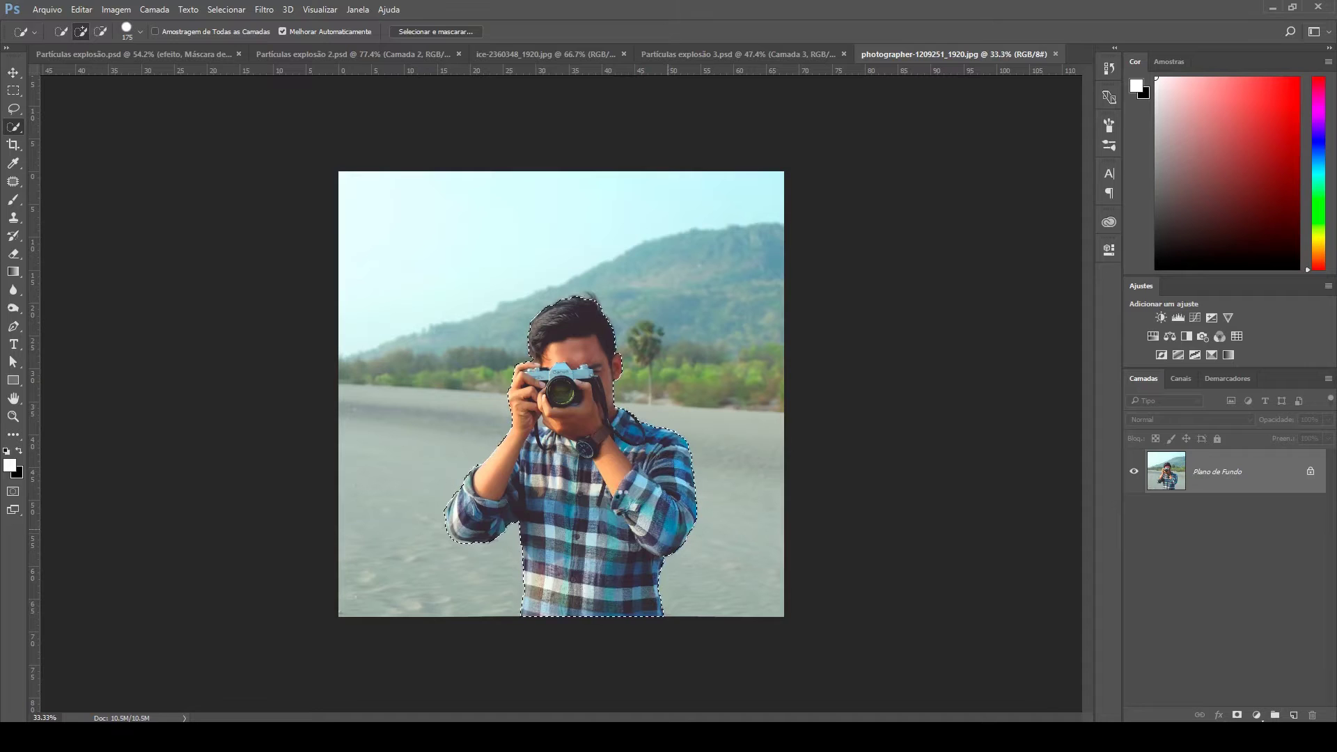
pyautogui.moveTo(518, 437)
pyautogui.mouseDown()
pyautogui.moveTo(388, 380)
pyautogui.moveTo(387, 441)
pyautogui.moveTo(403, 417)
pyautogui.moveTo(388, 349)
pyautogui.moveTo(382, 477)
pyautogui.moveTo(399, 591)
pyautogui.moveTo(436, 585)
pyautogui.moveTo(435, 436)
pyautogui.moveTo(465, 387)
pyautogui.mouseUp()
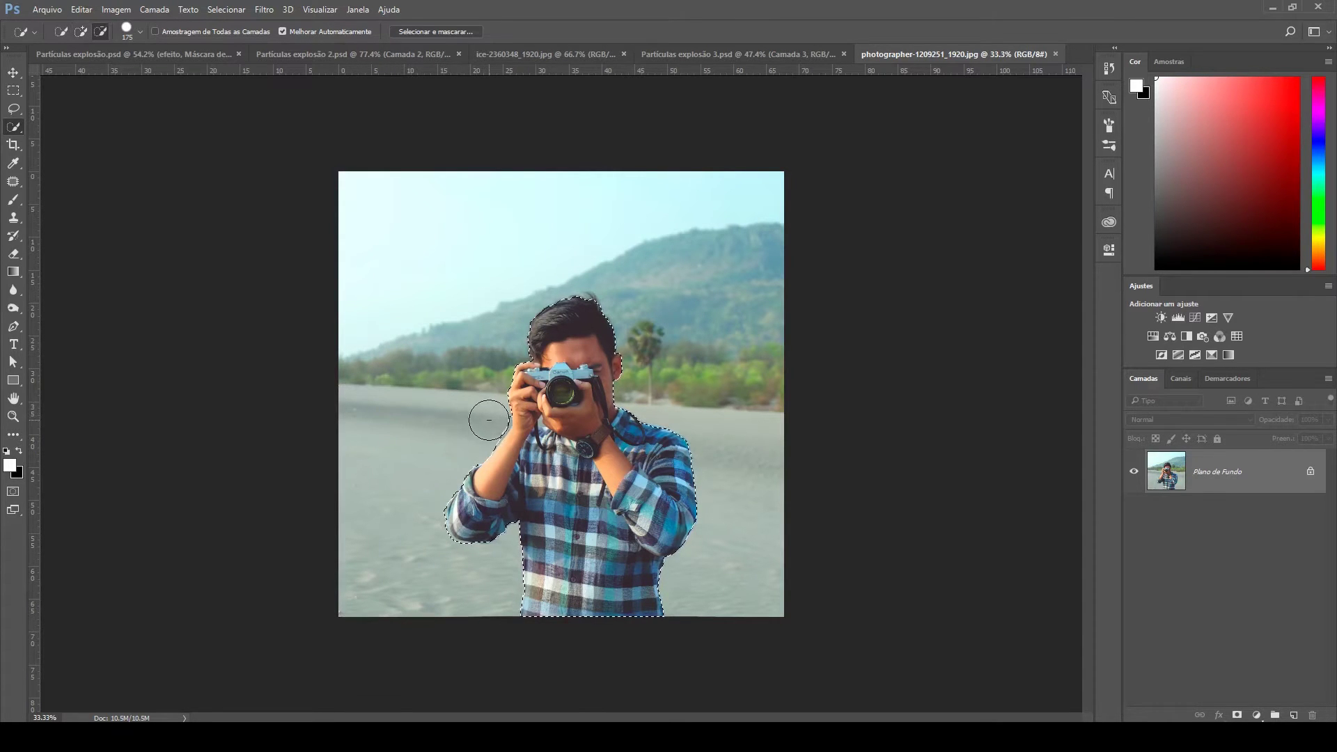
pyautogui.press('alt')
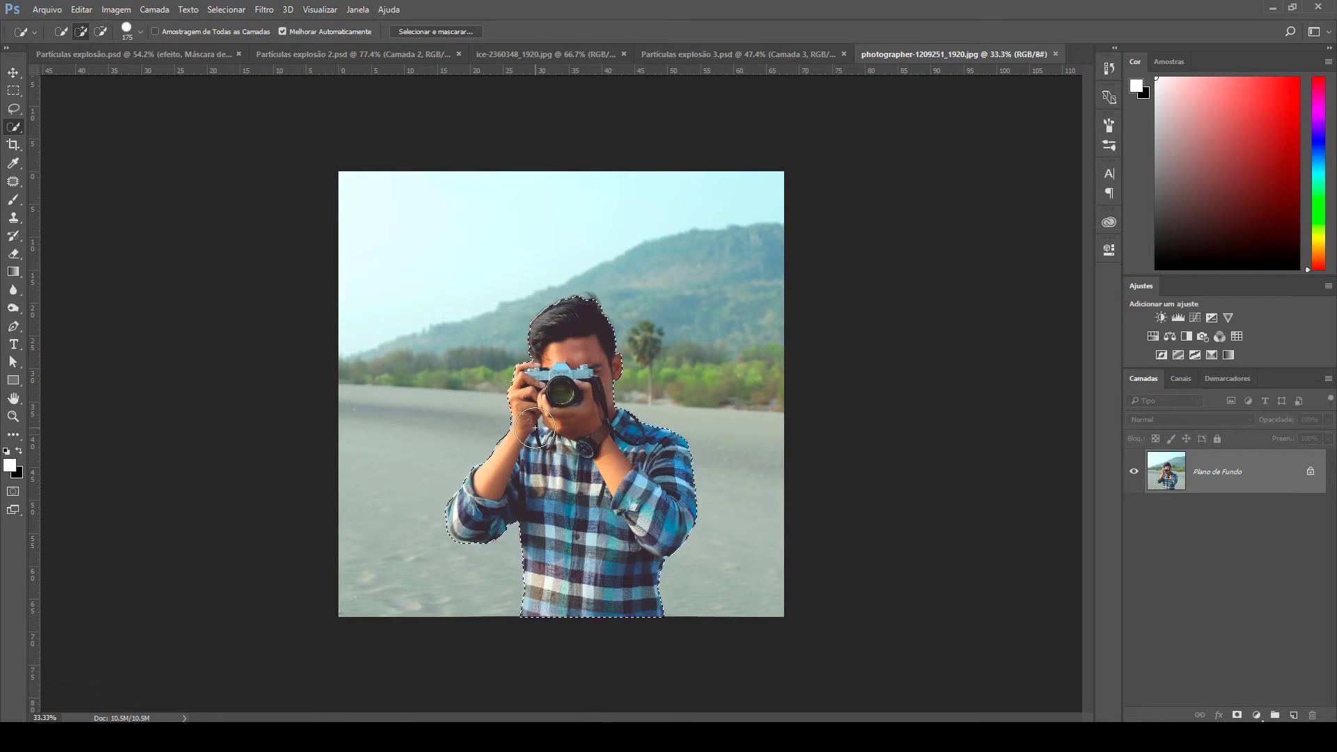
# Open the selection in Select and Mask and set the view mode to Em Camadas
pyautogui.click(449, 32)
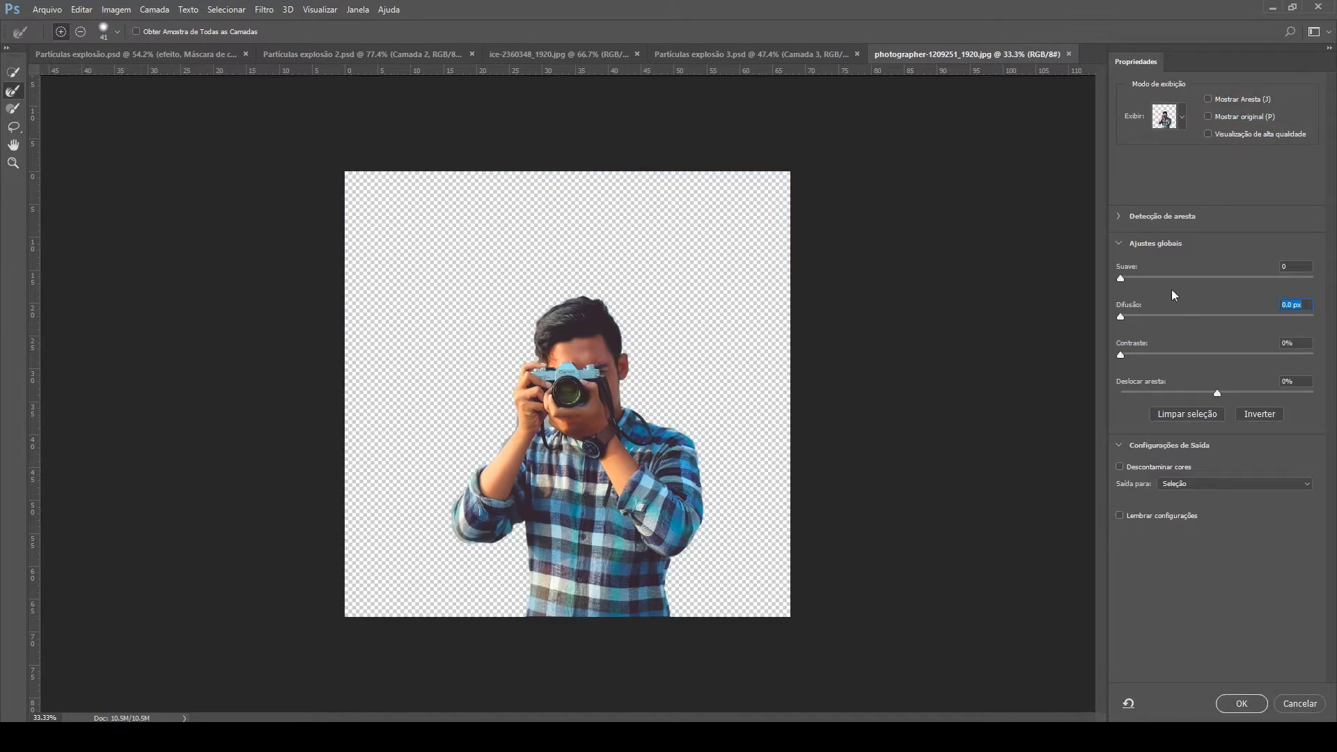
pyautogui.click(1184, 118)
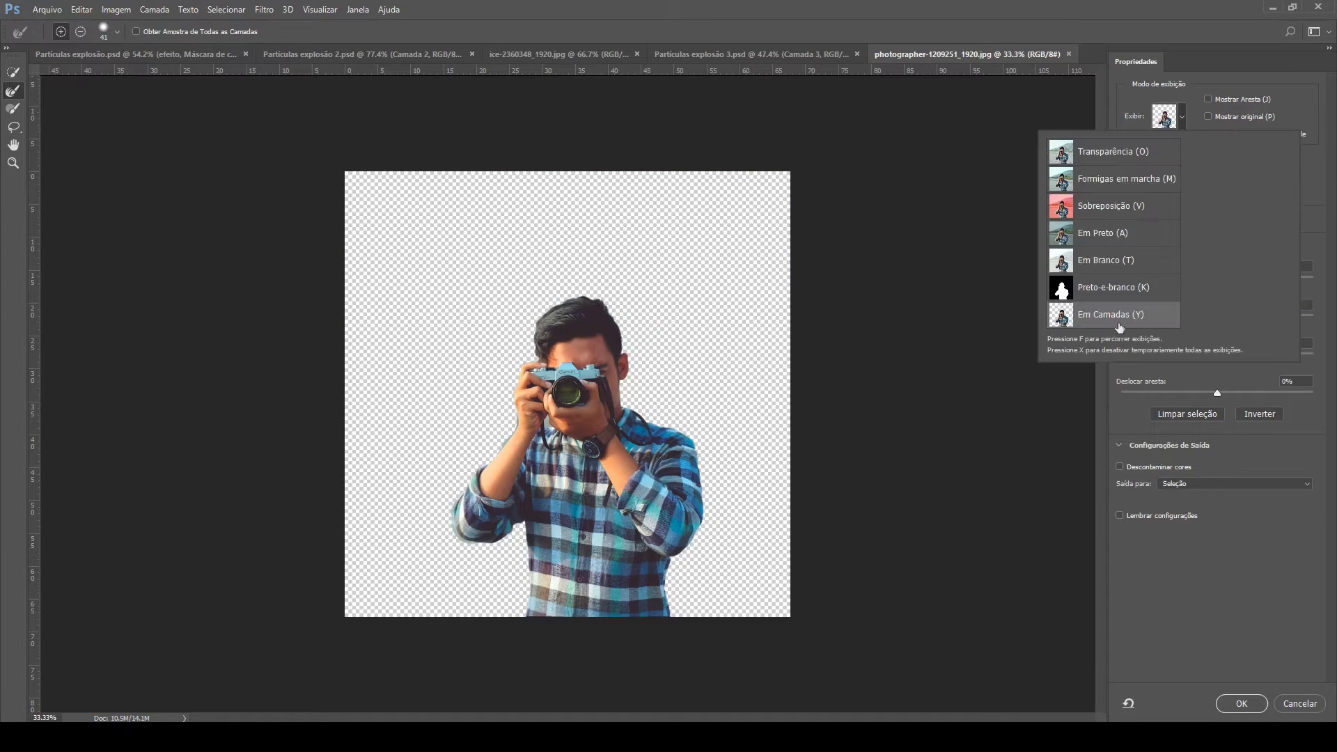
pyautogui.click(1153, 326)
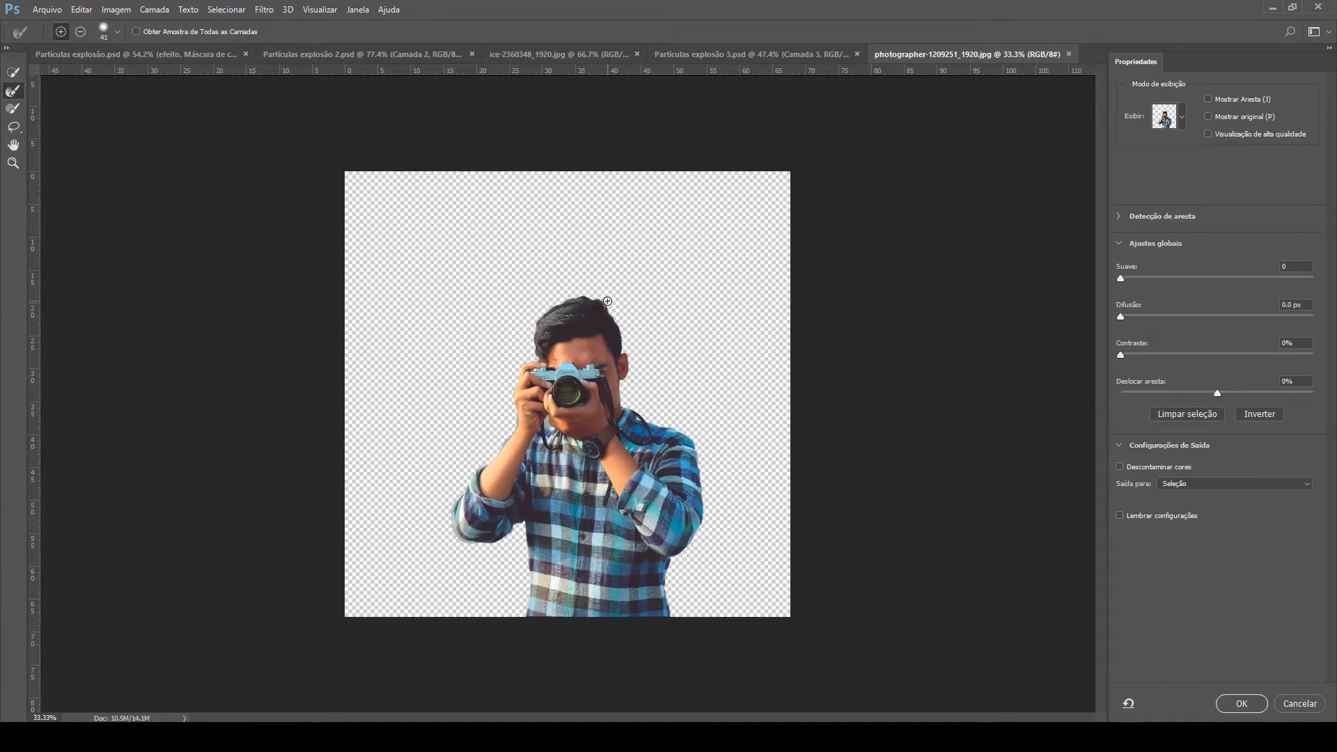
# Refine the selection edge around the photographer's hair with the Refine Edge Brush
pyautogui.click(13, 91)
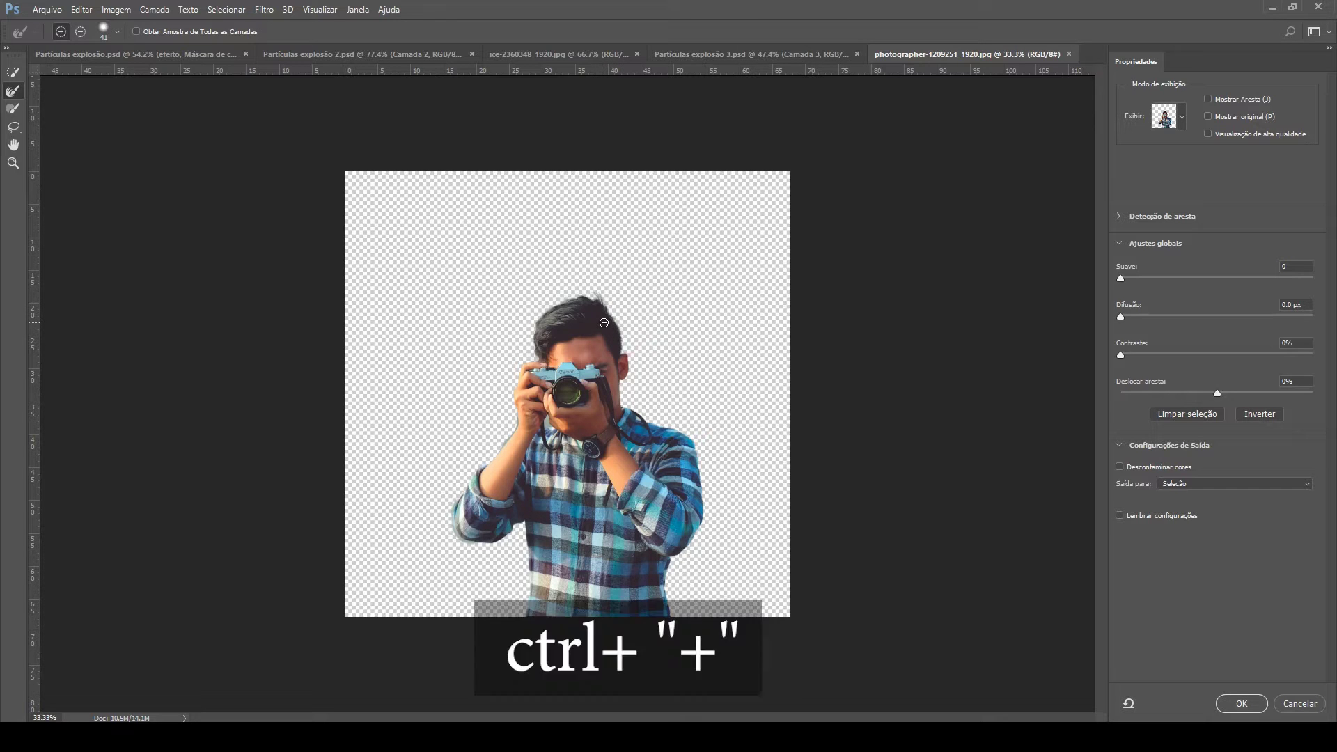
pyautogui.hotkey('ctrl', '+')
pyautogui.hotkey('ctrl', '+')
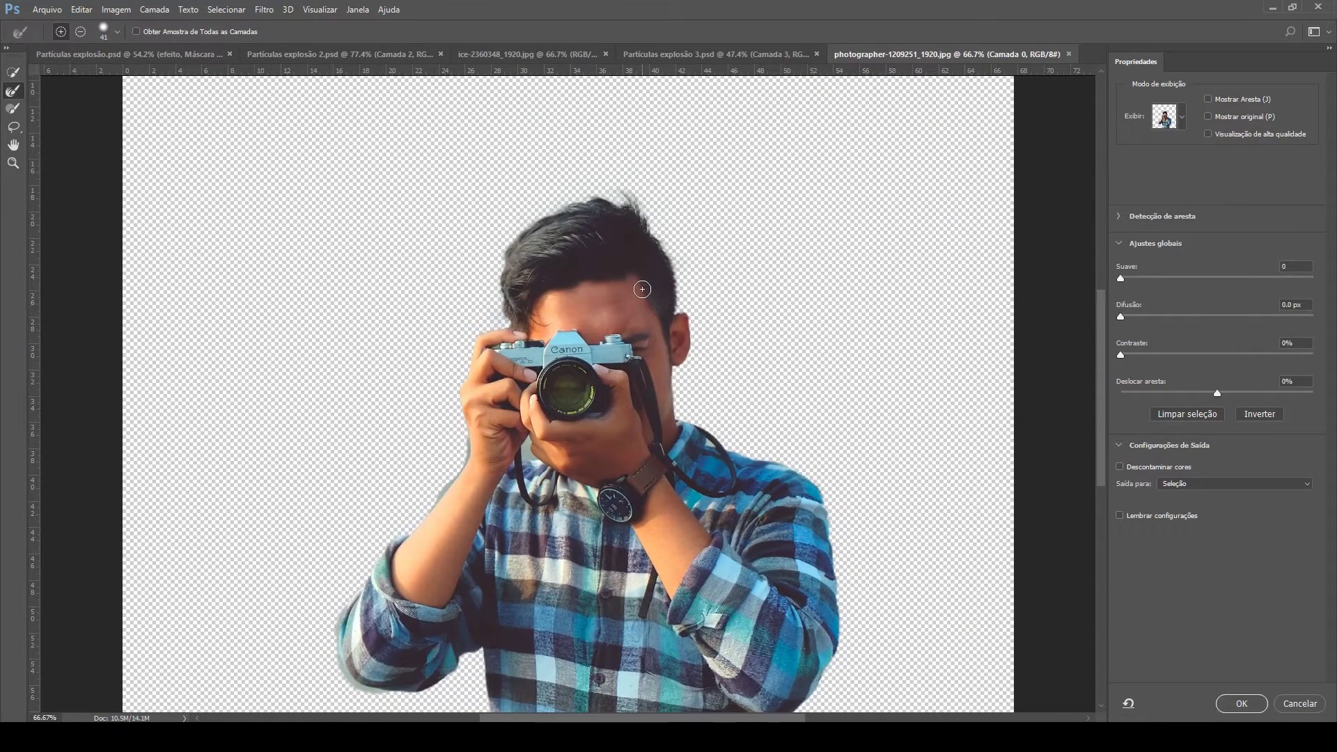
pyautogui.press('alt')
# Output the refined selection to a new layer (Nova camada) and apply it
pyautogui.click(1185, 486)
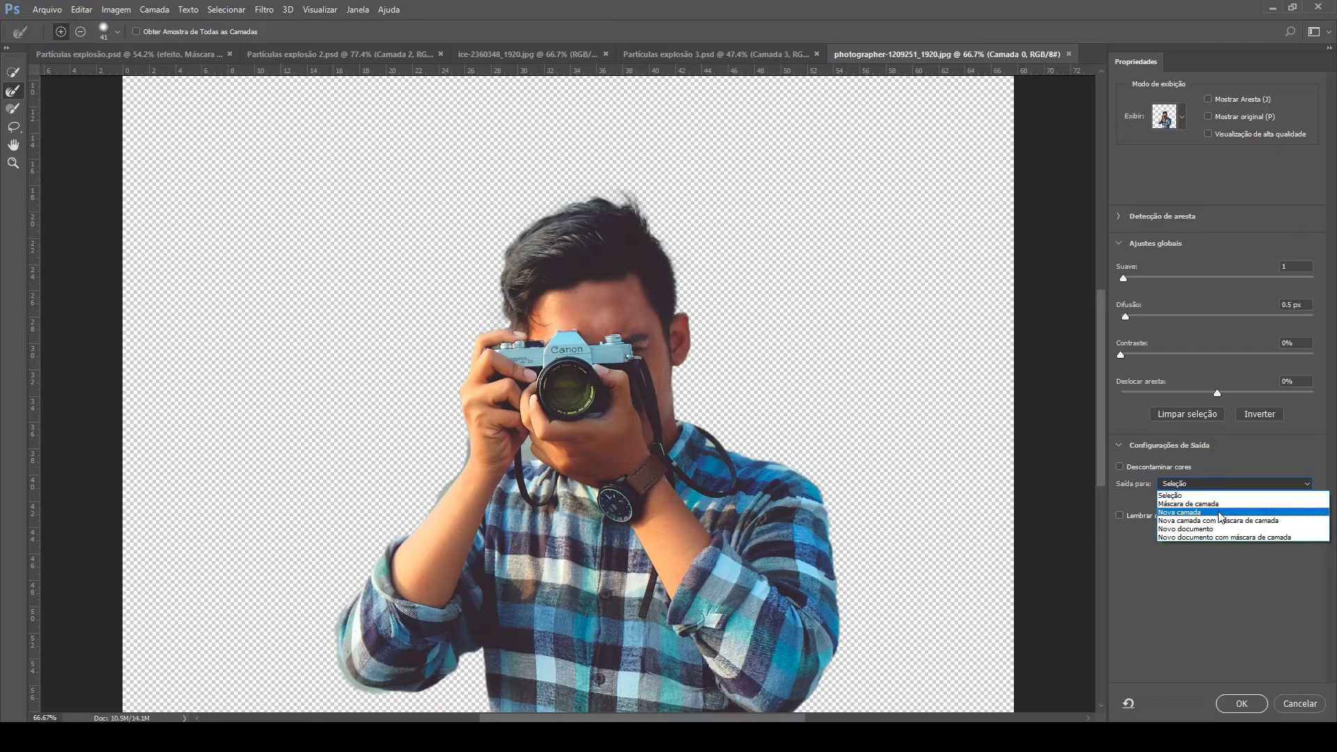
pyautogui.click(1220, 512)
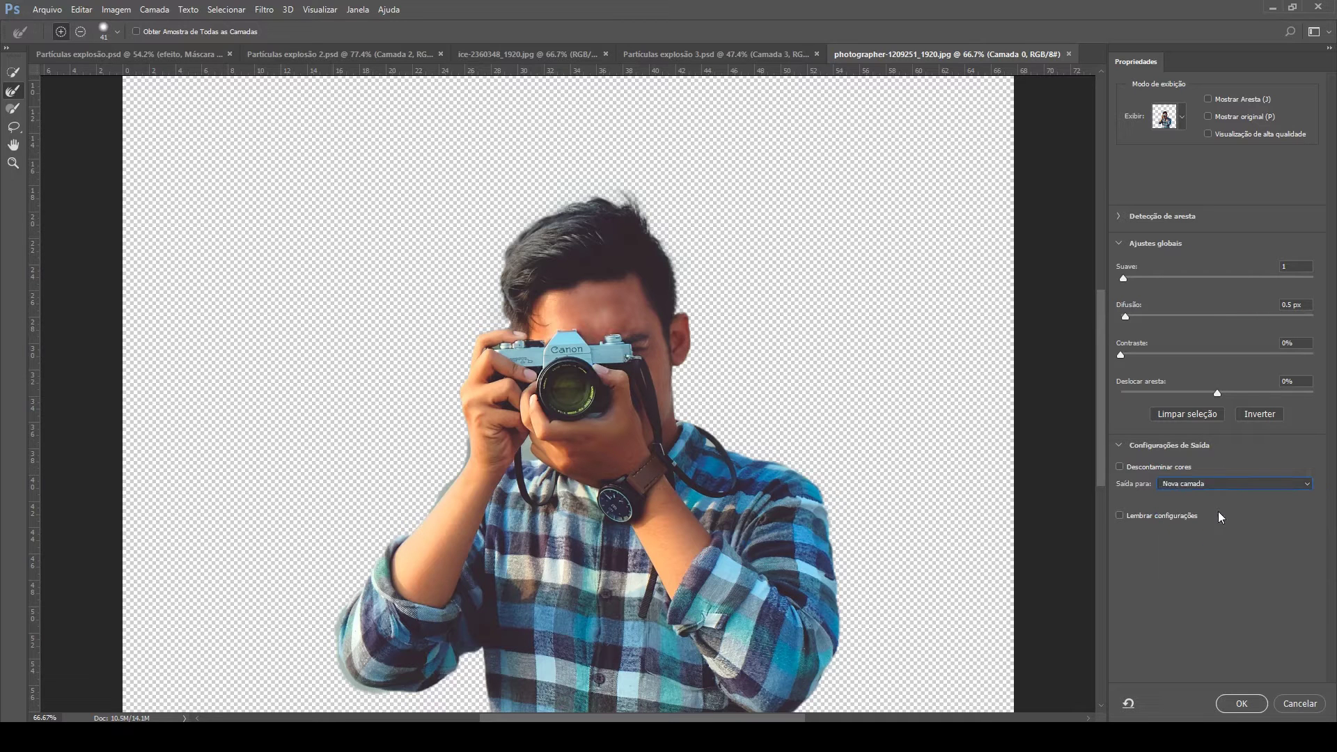
pyautogui.click(1241, 704)
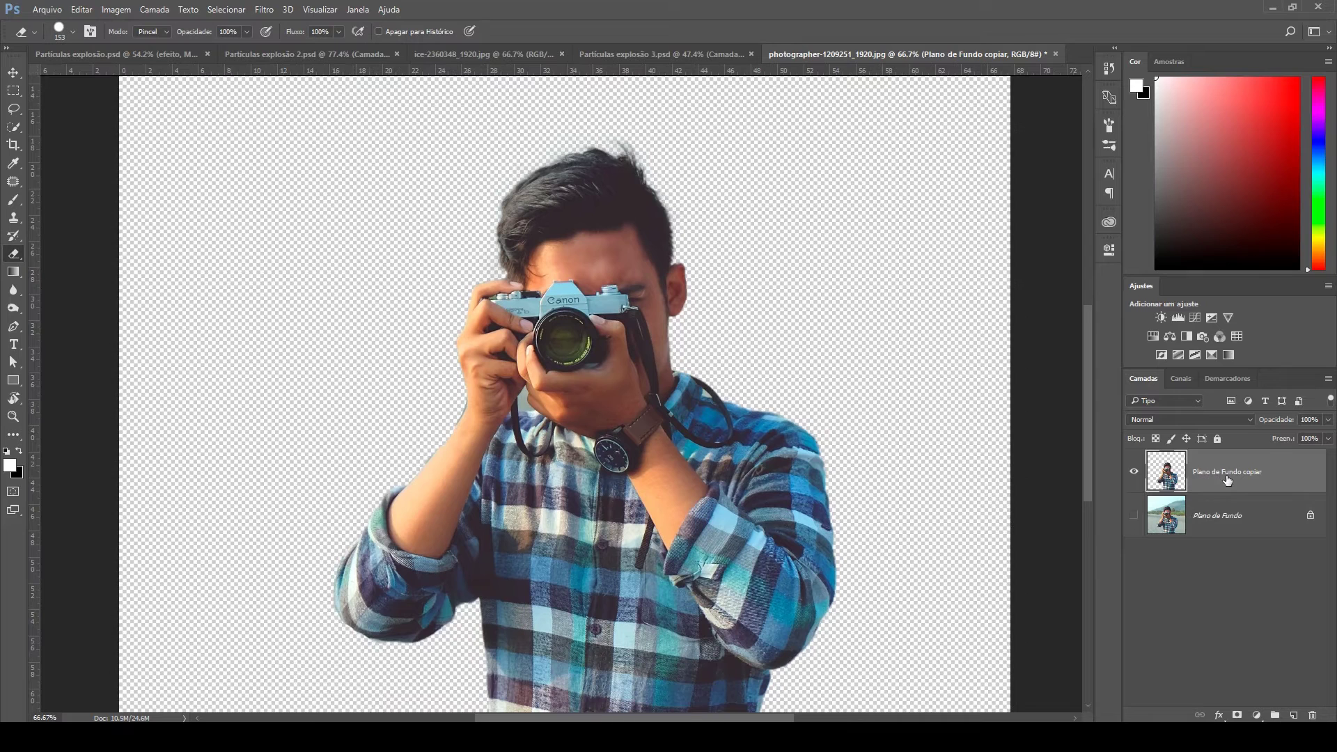
# Rename the cut-out photographer layer as Dissolver
pyautogui.doubleClick(1218, 473)
pyautogui.write('Dissolver')
pyautogui.press('Return')
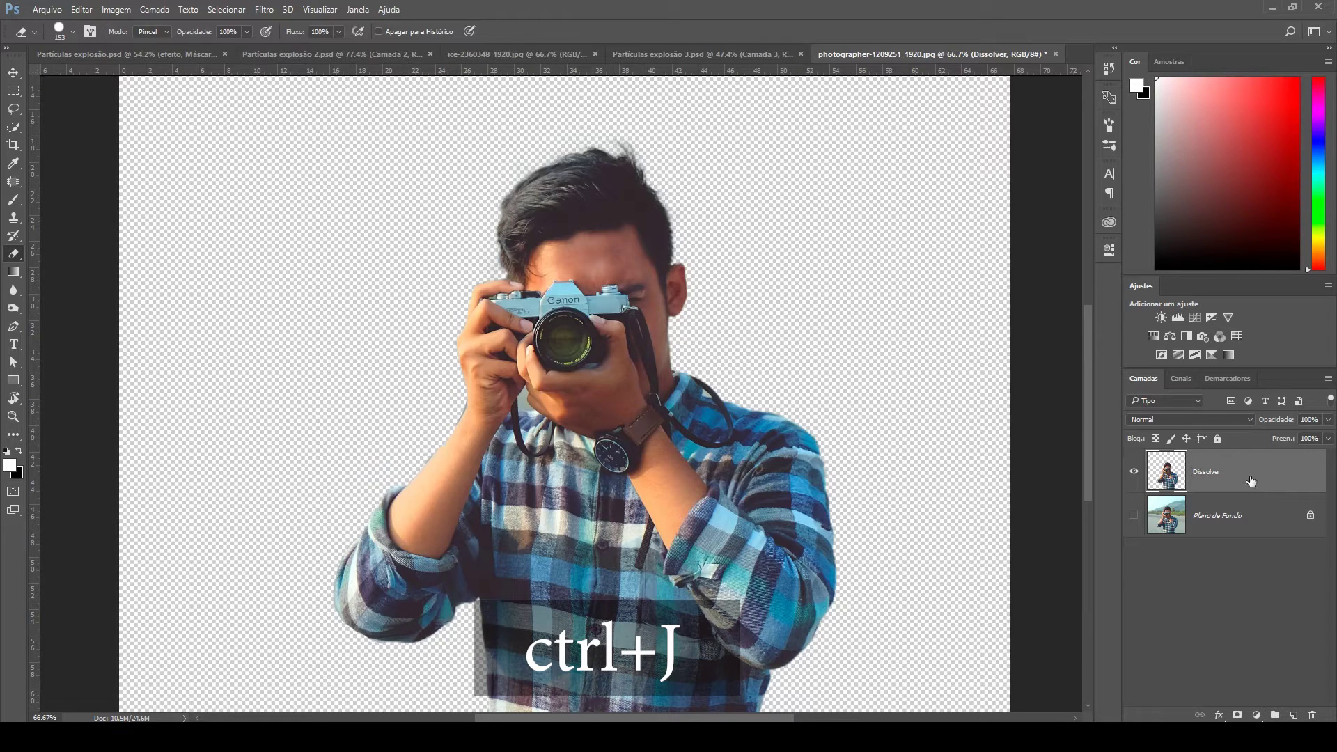
# Duplicate the Dissolver layer and name the copy Fotografo
pyautogui.hotkey('ctrl', 'j')
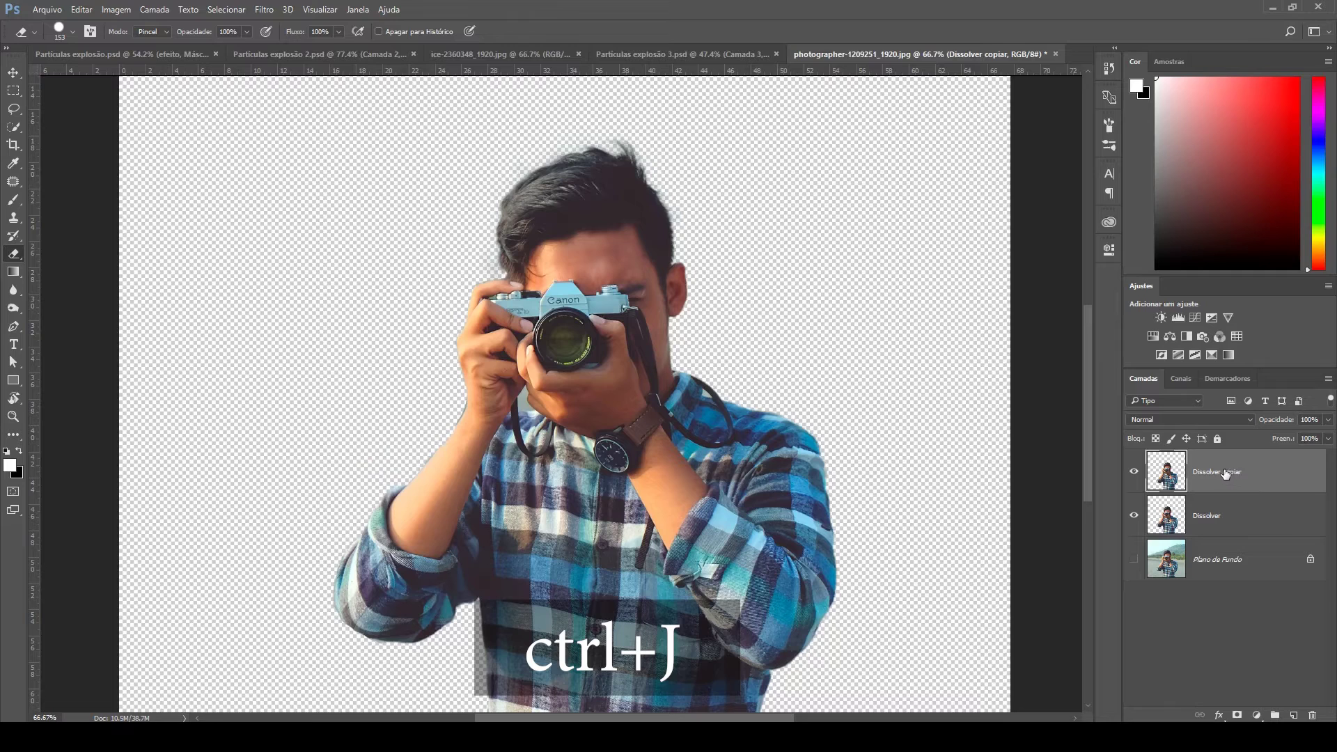
pyautogui.doubleClick(1225, 474)
pyautogui.write('Fotografo')
pyautogui.press('Return')
# Open the Dissolver layer in the Liquify (Dissolver) filter
pyautogui.click(1224, 521)
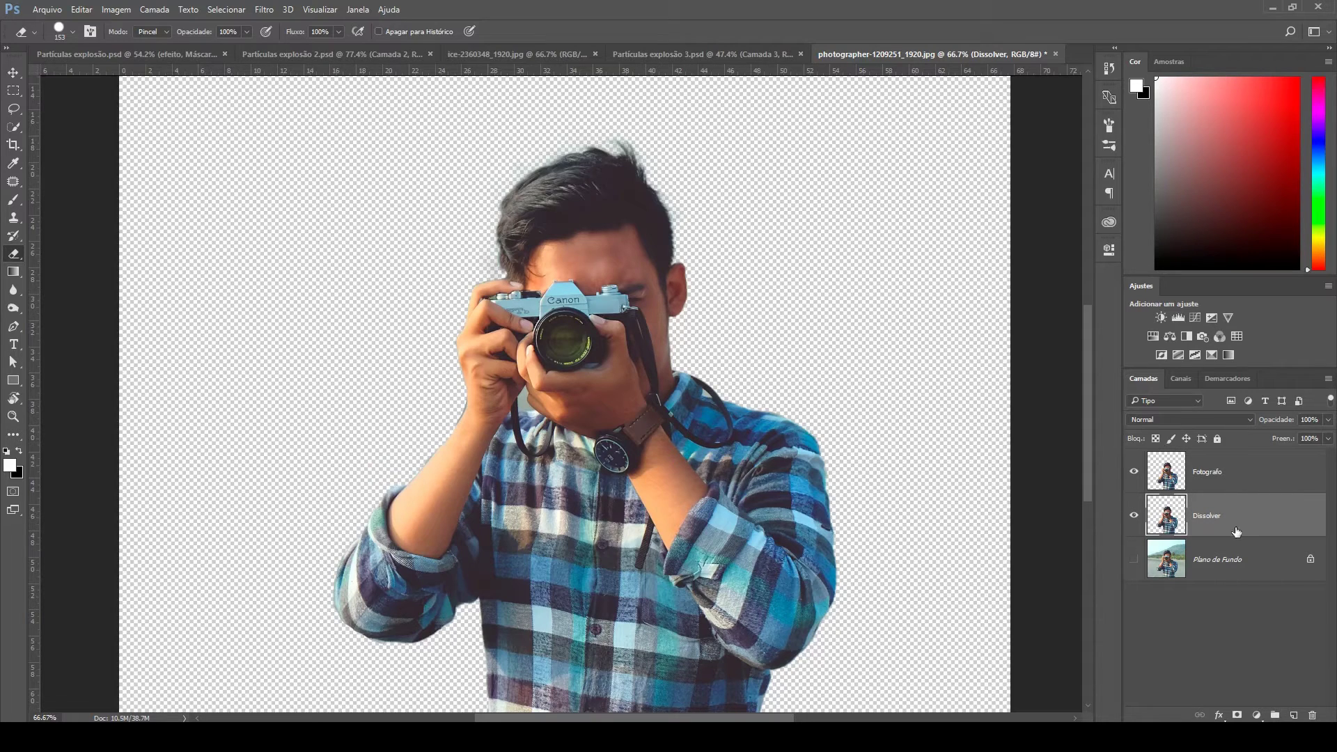
pyautogui.click(266, 11)
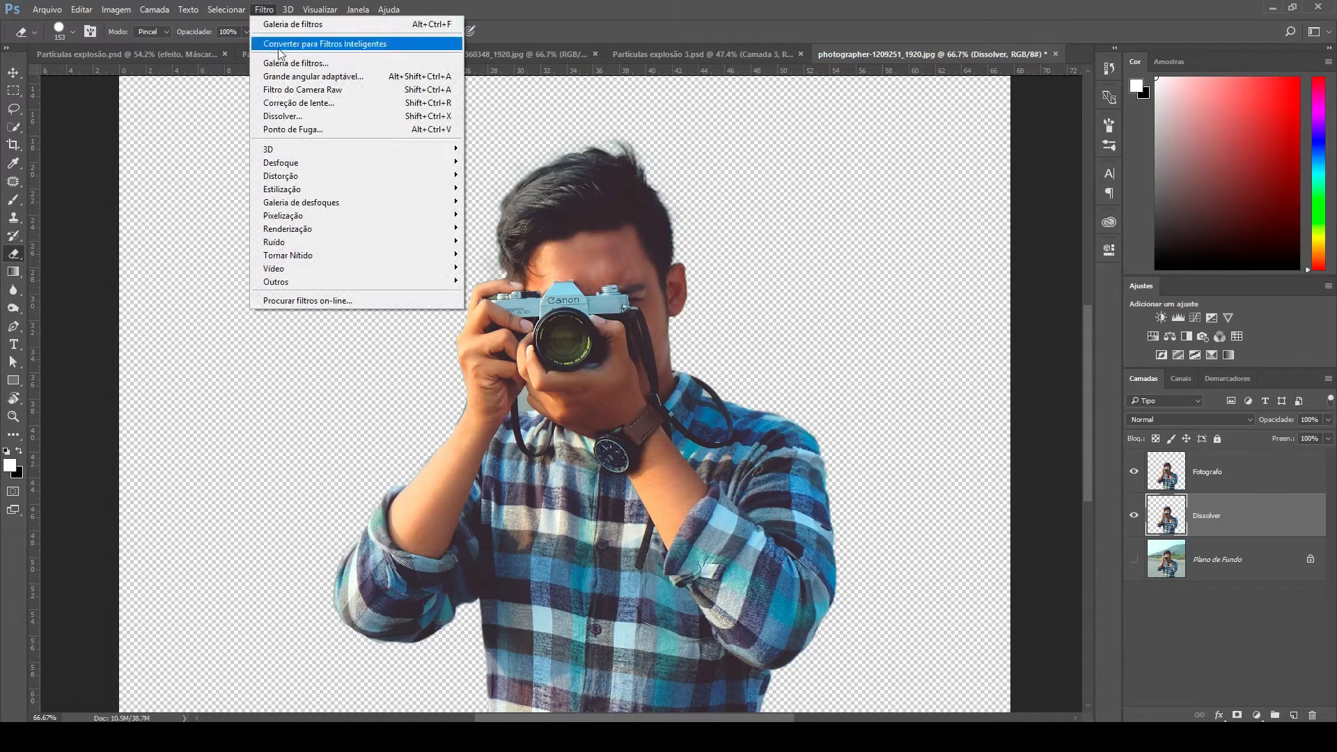
pyautogui.click(352, 117)
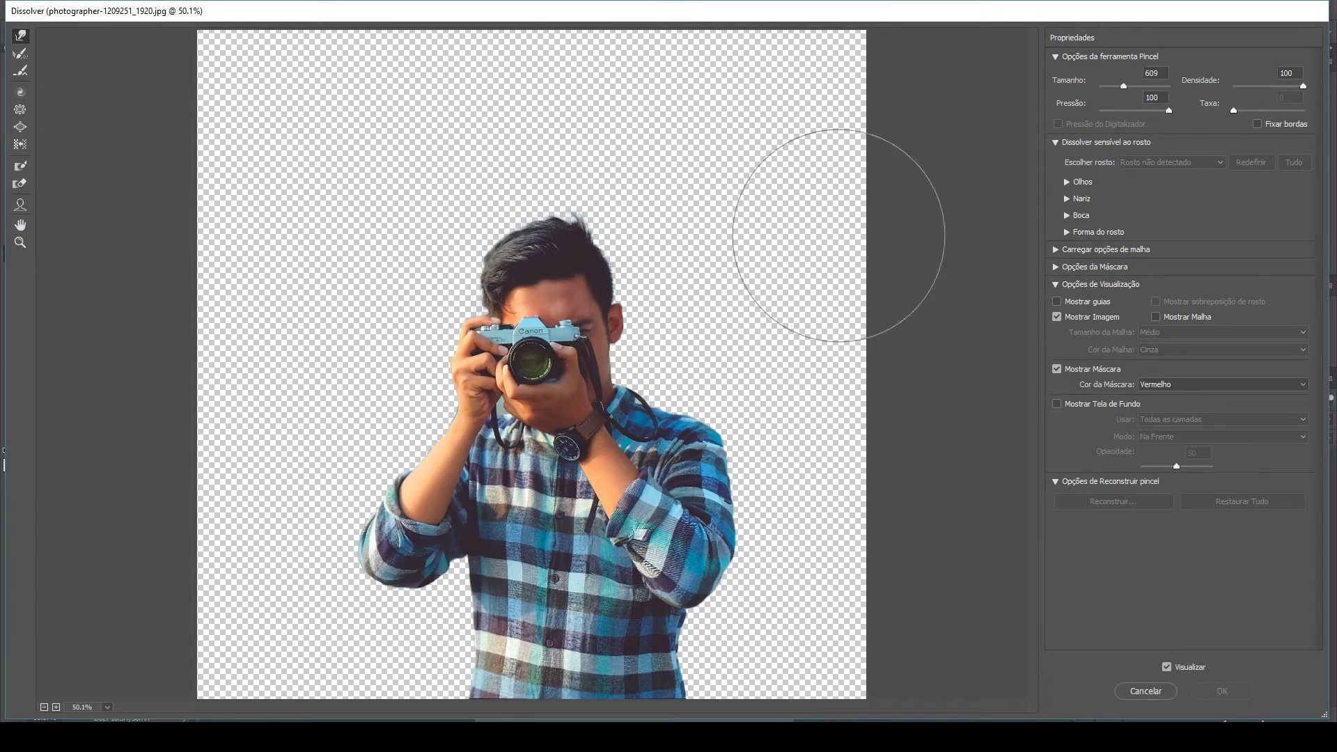
pyautogui.moveTo(1124, 86); pyautogui.dragTo(1110, 85)
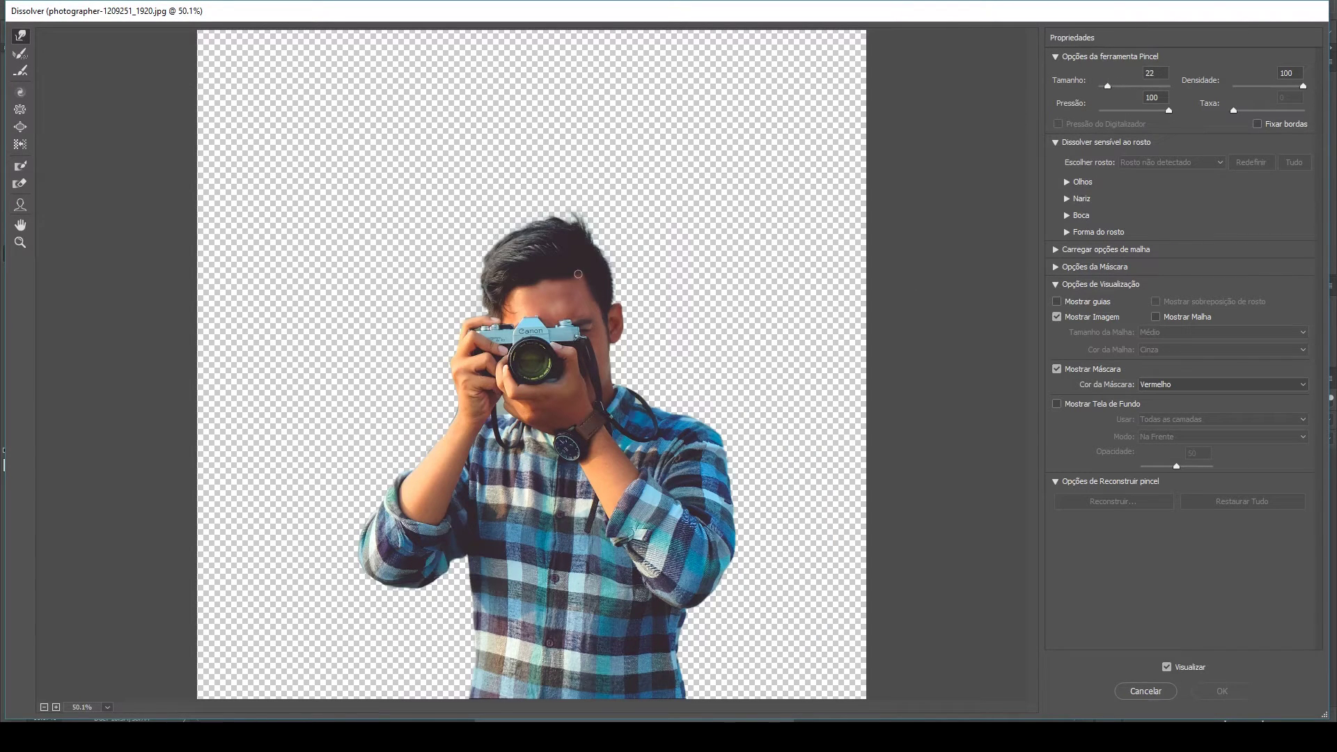
pyautogui.moveTo(623, 227)
pyautogui.mouseDown()
pyautogui.moveTo(592, 282)
pyautogui.moveTo(605, 270)
pyautogui.moveTo(573, 259)
pyautogui.mouseUp()
pyautogui.hotkey('ctrl', 'z')
# Set the warp brush size to 650, smear the photographer outward until the whole canvas is covered, and apply the filter
pyautogui.doubleClick(1155, 73)
pyautogui.write('650')
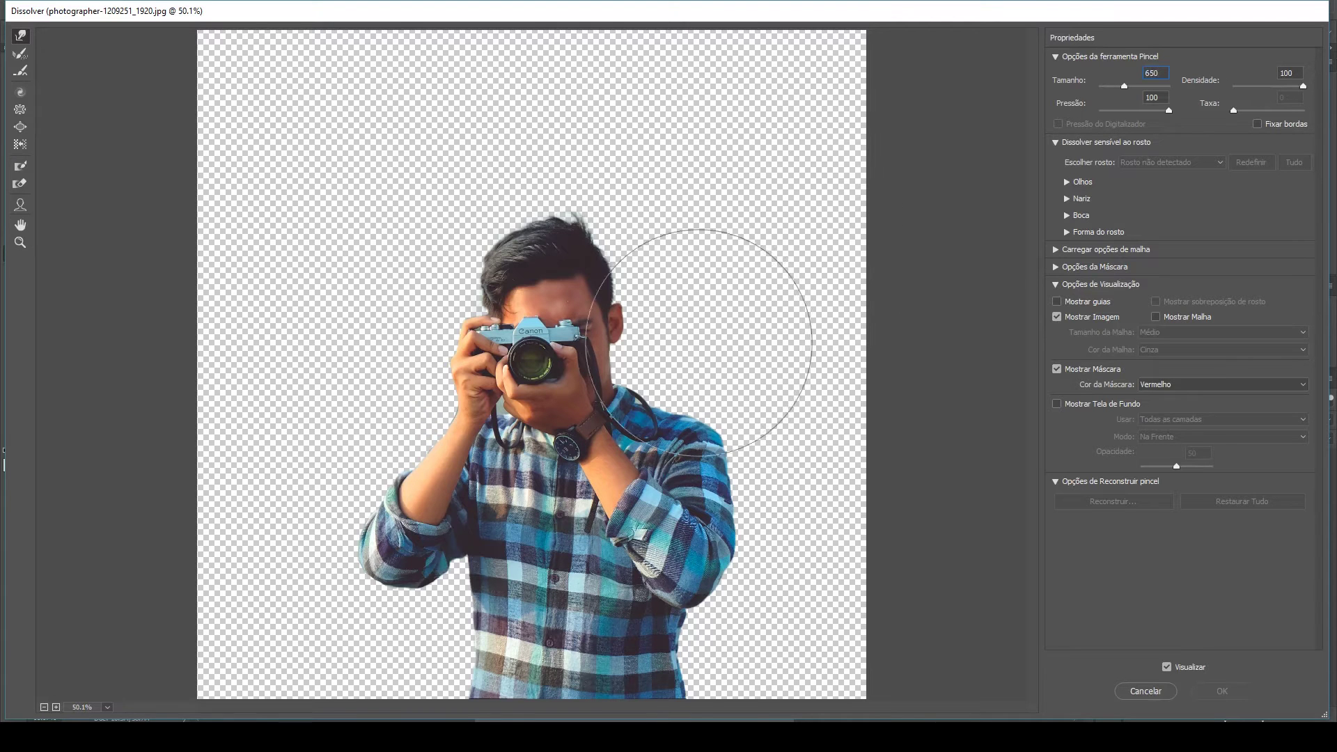
pyautogui.moveTo(698, 620)
pyautogui.mouseDown()
pyautogui.moveTo(747, 636)
pyautogui.moveTo(740, 604)
pyautogui.moveTo(765, 608)
pyautogui.moveTo(731, 499)
pyautogui.moveTo(775, 497)
pyautogui.moveTo(735, 615)
pyautogui.moveTo(697, 389)
pyautogui.moveTo(666, 332)
pyautogui.moveTo(725, 332)
pyautogui.moveTo(660, 291)
pyautogui.moveTo(665, 273)
pyautogui.moveTo(723, 259)
pyautogui.moveTo(651, 237)
pyautogui.moveTo(734, 195)
pyautogui.moveTo(697, 329)
pyautogui.moveTo(711, 354)
pyautogui.moveTo(782, 358)
pyautogui.moveTo(763, 390)
pyautogui.moveTo(854, 388)
pyautogui.moveTo(767, 510)
pyautogui.moveTo(784, 536)
pyautogui.moveTo(828, 535)
pyautogui.moveTo(724, 649)
pyautogui.moveTo(826, 651)
pyautogui.moveTo(781, 596)
pyautogui.moveTo(774, 620)
pyautogui.moveTo(839, 632)
pyautogui.moveTo(869, 661)
pyautogui.moveTo(814, 525)
pyautogui.moveTo(868, 468)
pyautogui.moveTo(859, 356)
pyautogui.moveTo(794, 308)
pyautogui.moveTo(786, 271)
pyautogui.moveTo(862, 220)
pyautogui.moveTo(820, 219)
pyautogui.moveTo(861, 208)
pyautogui.moveTo(771, 208)
pyautogui.moveTo(800, 153)
pyautogui.moveTo(794, 121)
pyautogui.moveTo(844, 74)
pyautogui.moveTo(776, 45)
pyautogui.moveTo(693, 115)
pyautogui.moveTo(656, 59)
pyautogui.moveTo(597, 96)
pyautogui.moveTo(560, 198)
pyautogui.moveTo(484, 170)
pyautogui.moveTo(358, 319)
pyautogui.moveTo(312, 582)
pyautogui.moveTo(203, 592)
pyautogui.moveTo(195, 118)
pyautogui.moveTo(230, 13)
pyautogui.mouseUp()
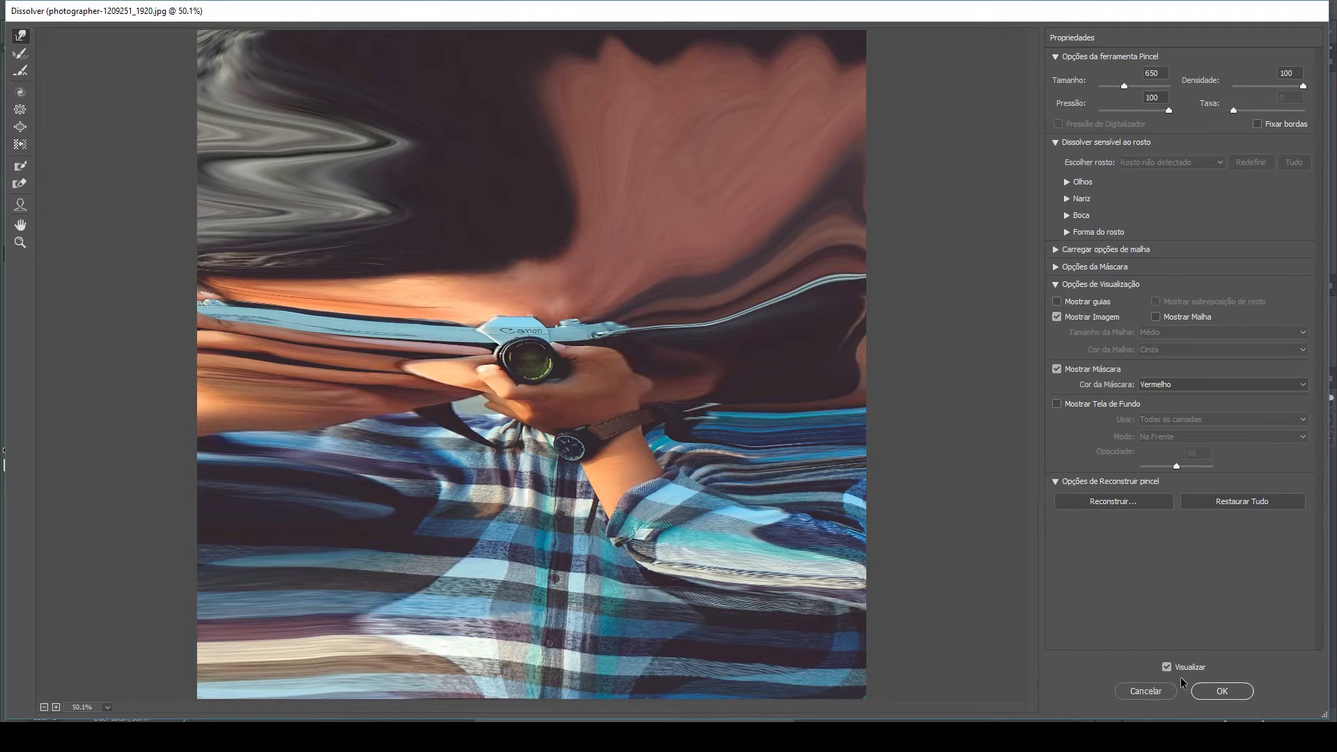
pyautogui.click(1224, 691)
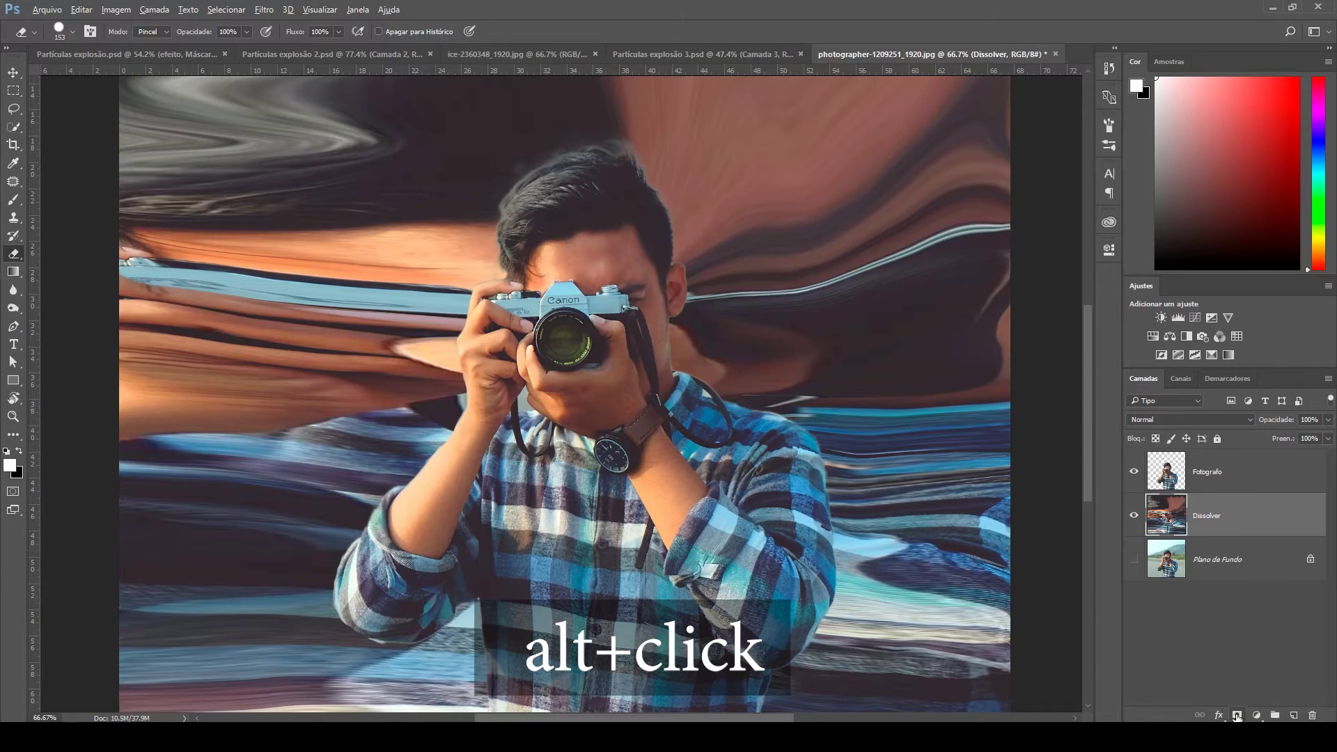
# Add a black layer mask to the Dissolver layer and a white layer mask to the Fotografo layer
pyautogui.keyDown('alt'); pyautogui.click(1237, 716); pyautogui.keyUp('alt')
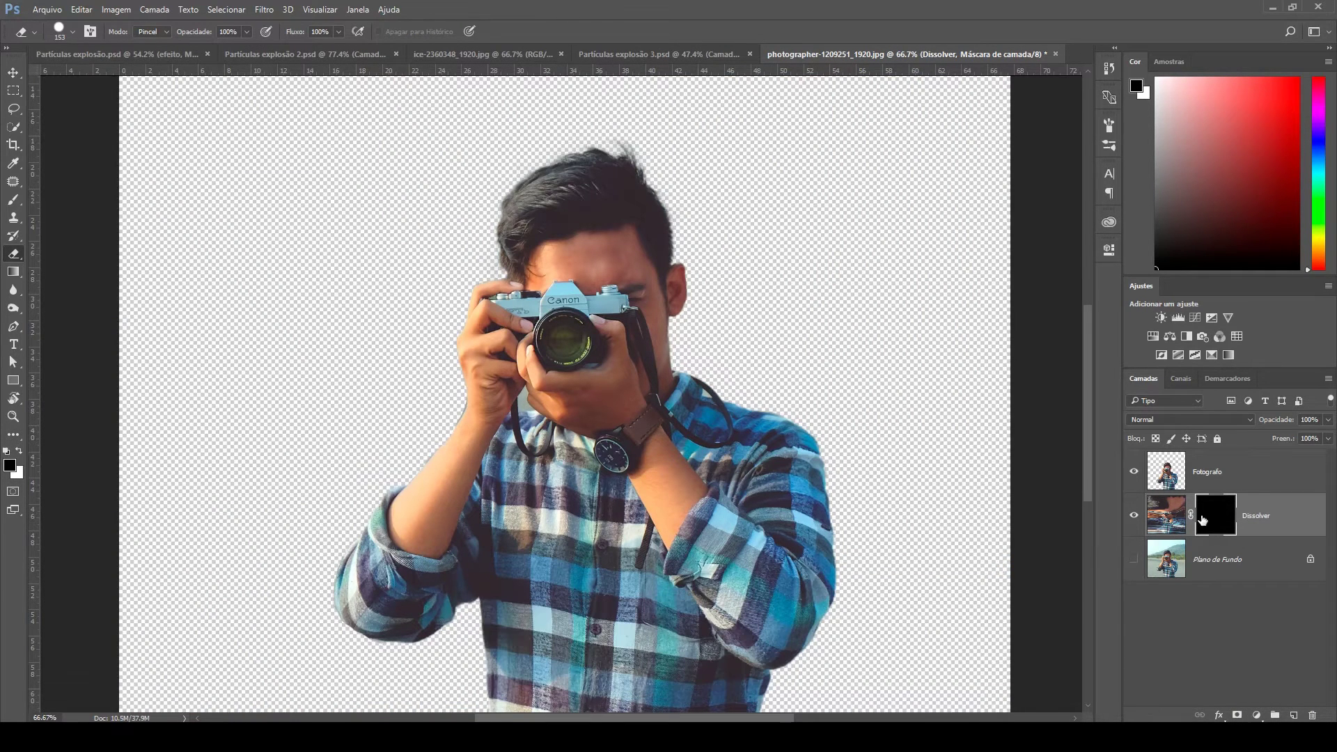
pyautogui.click(1238, 474)
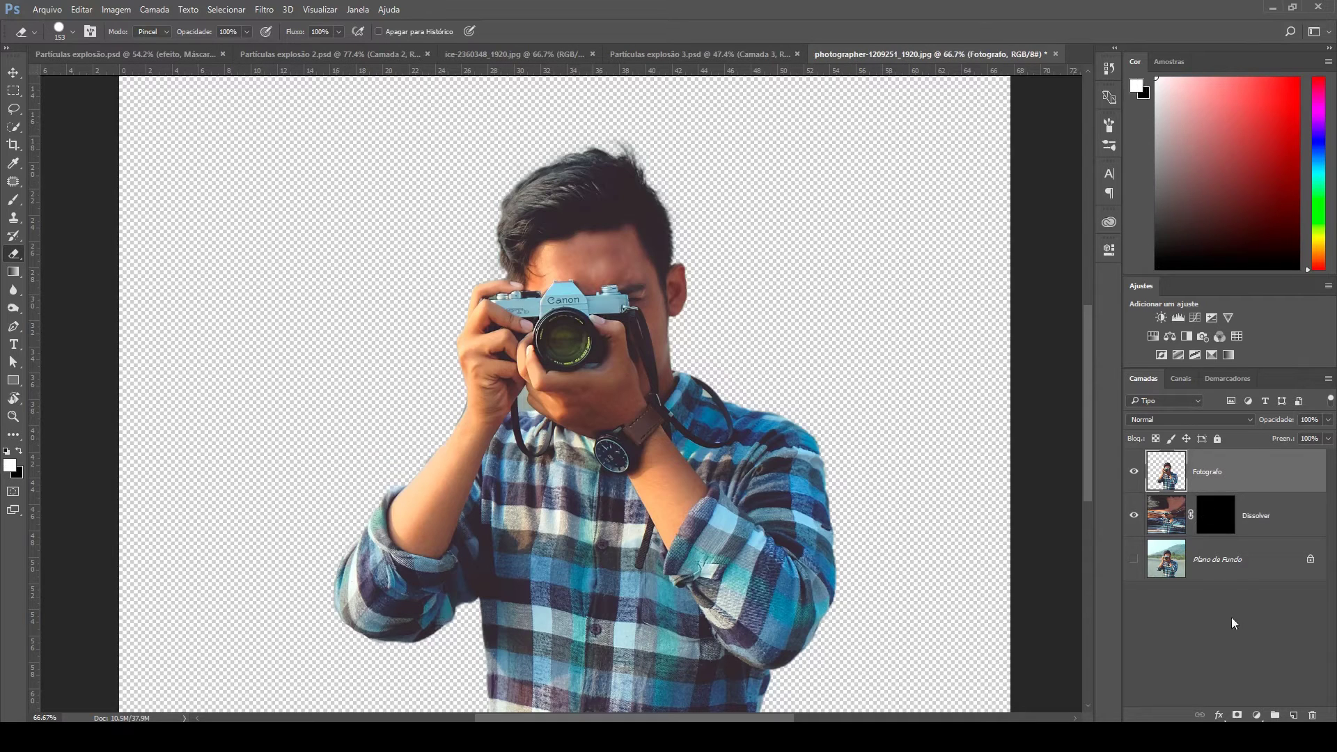
pyautogui.click(1238, 715)
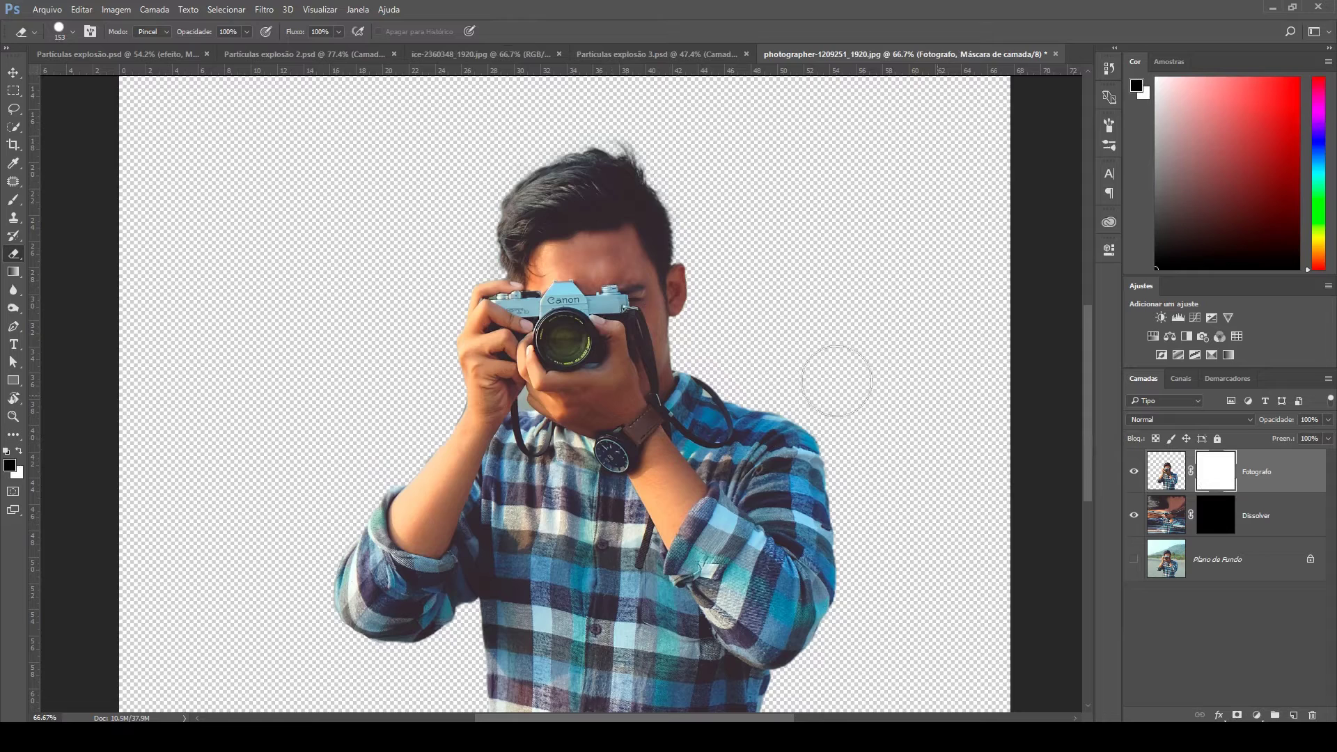
# Choose the Brush tool with the first 2500 px broken-glass tip and reduce its size to about 176 px
pyautogui.click(17, 202)
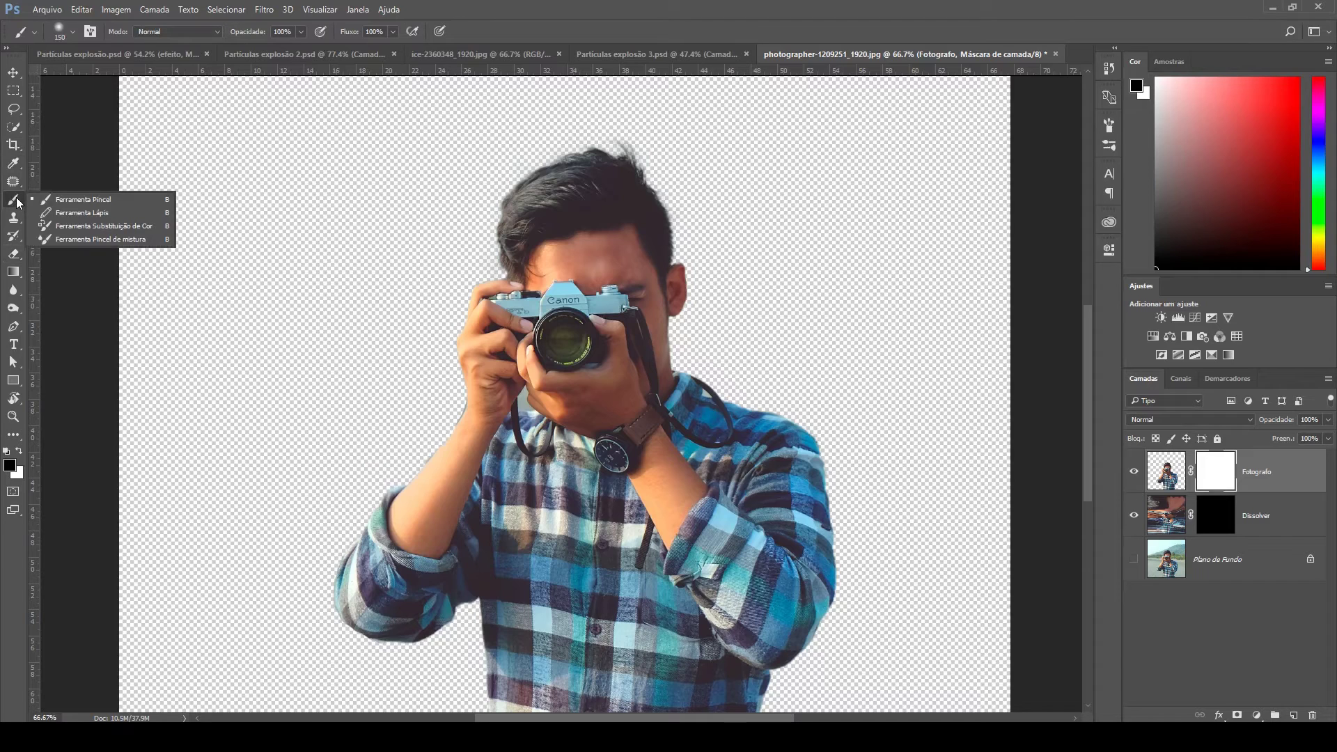
pyautogui.click(68, 202)
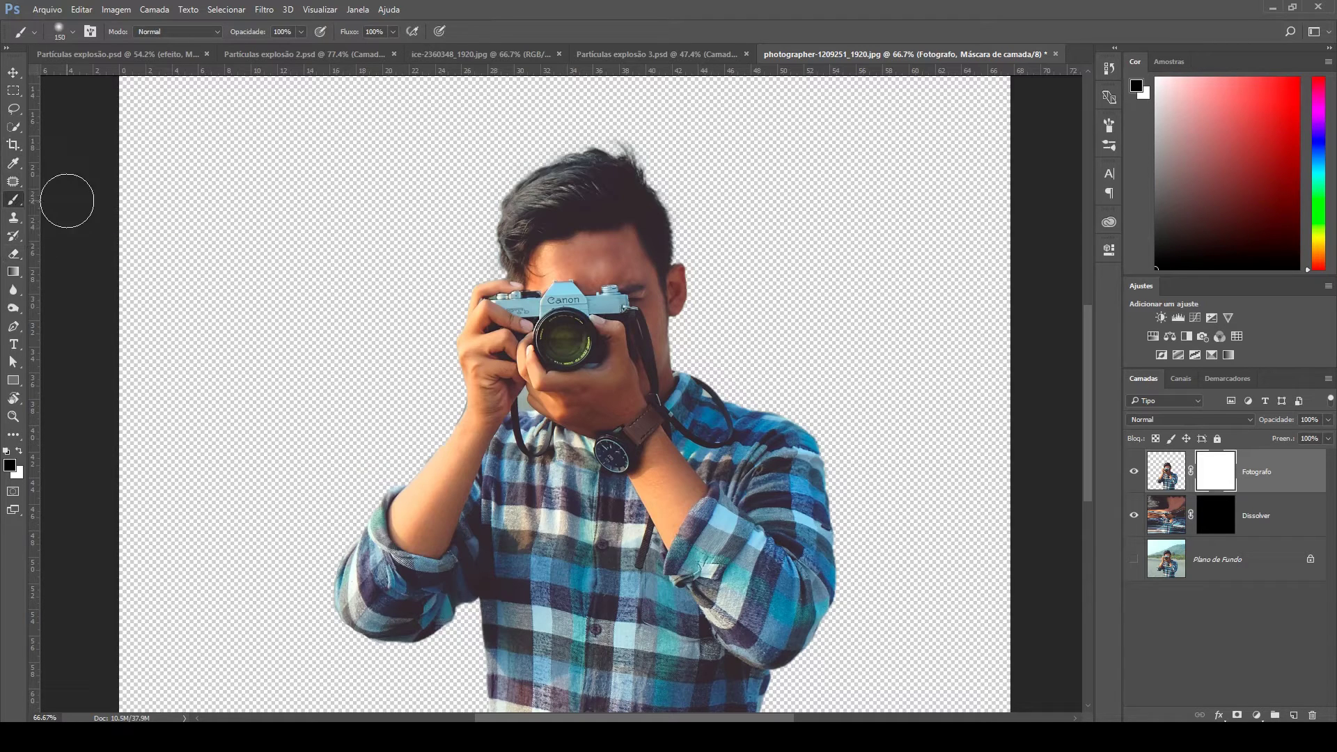
pyautogui.click(73, 32)
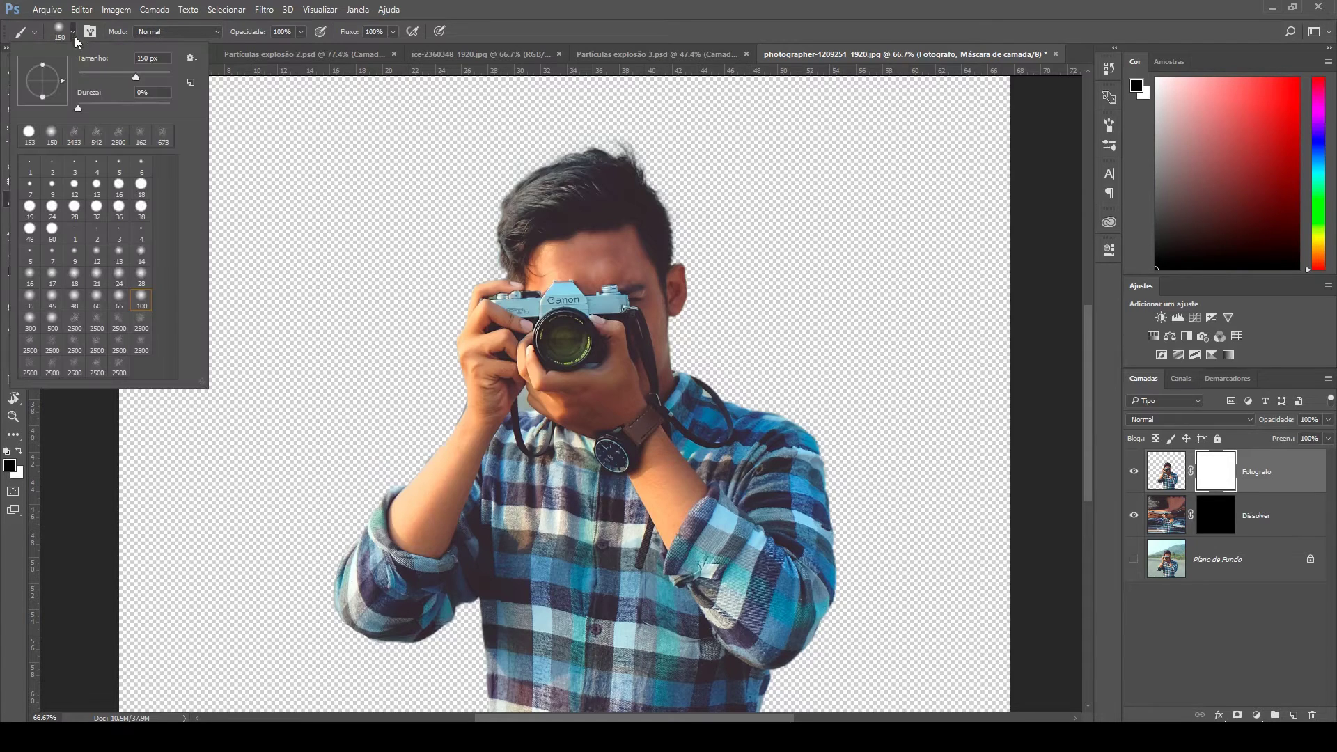
pyautogui.click(74, 320)
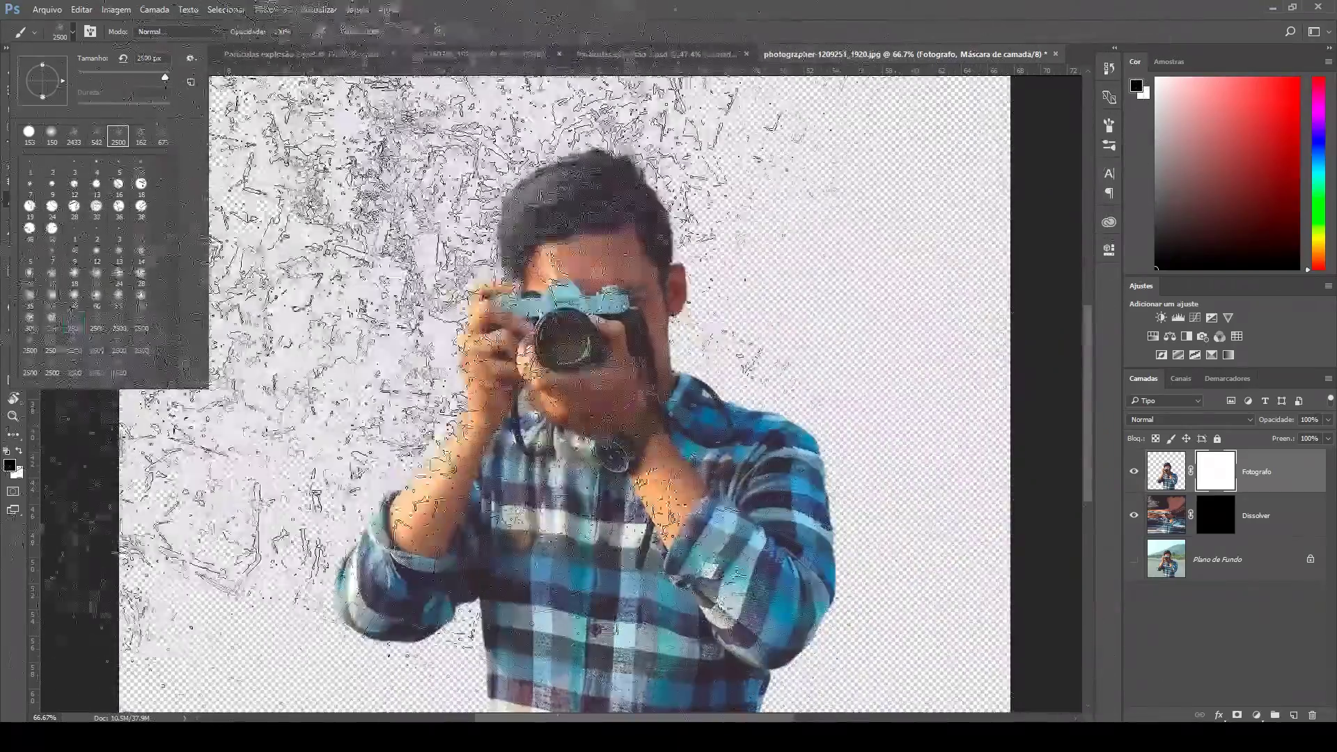
pyautogui.moveTo(160, 76); pyautogui.dragTo(141, 77)
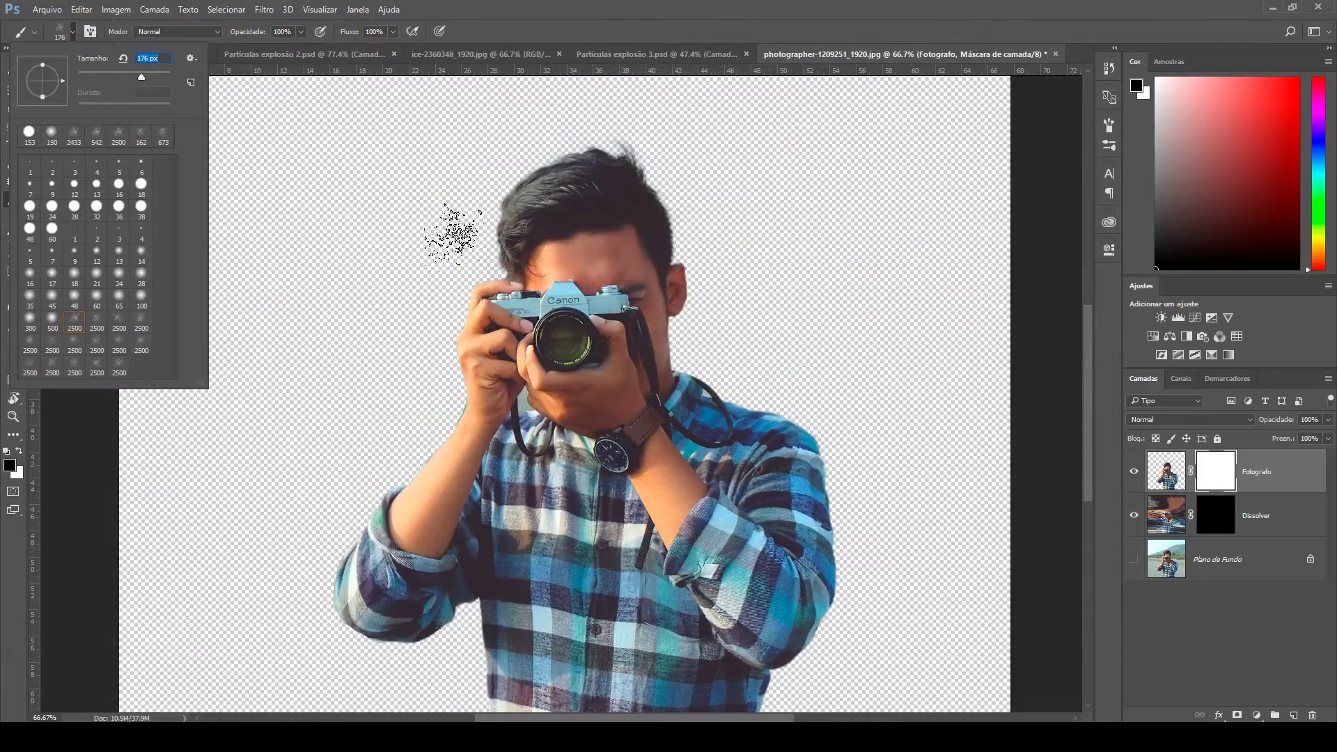
# Adjust the broken-glass brush to a size of 300 px over the photographer
pyautogui.click(475, 249)
pyautogui.press(']')
pyautogui.press(']')
pyautogui.press(']')
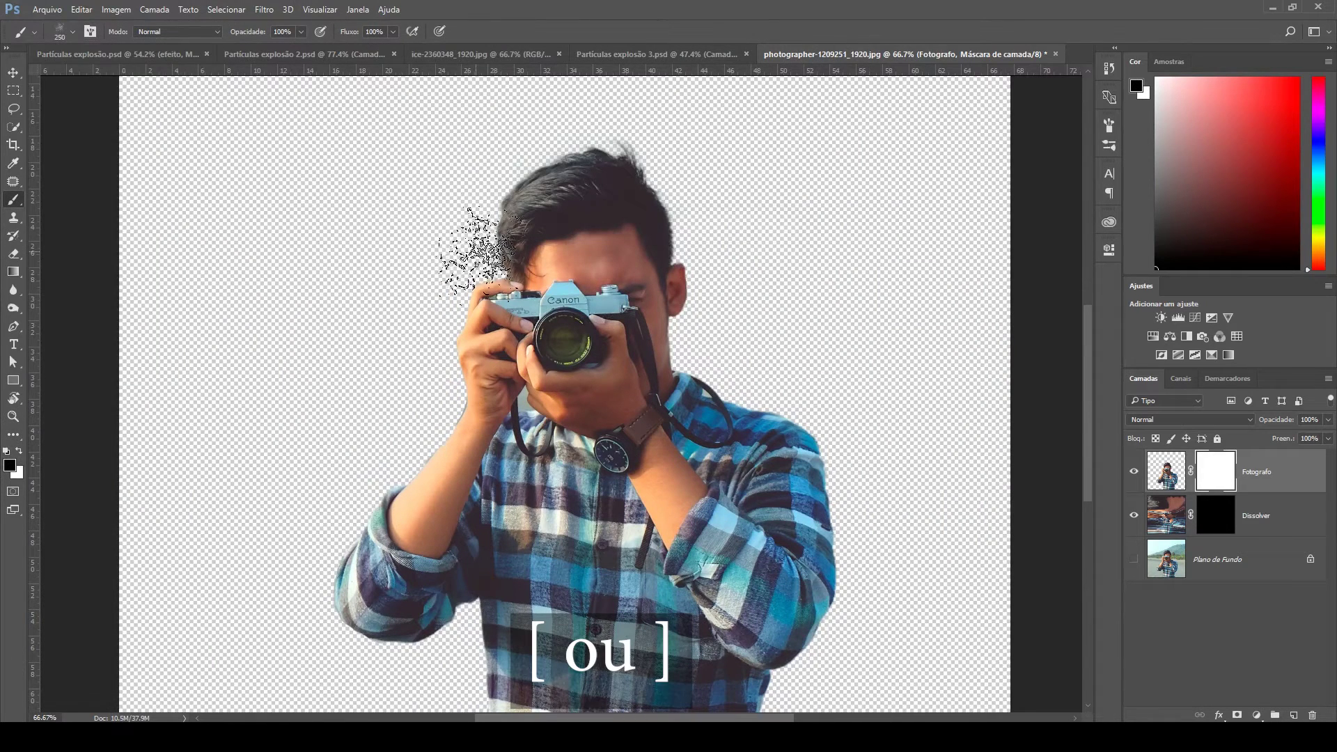
pyautogui.press('[')
pyautogui.press('[')
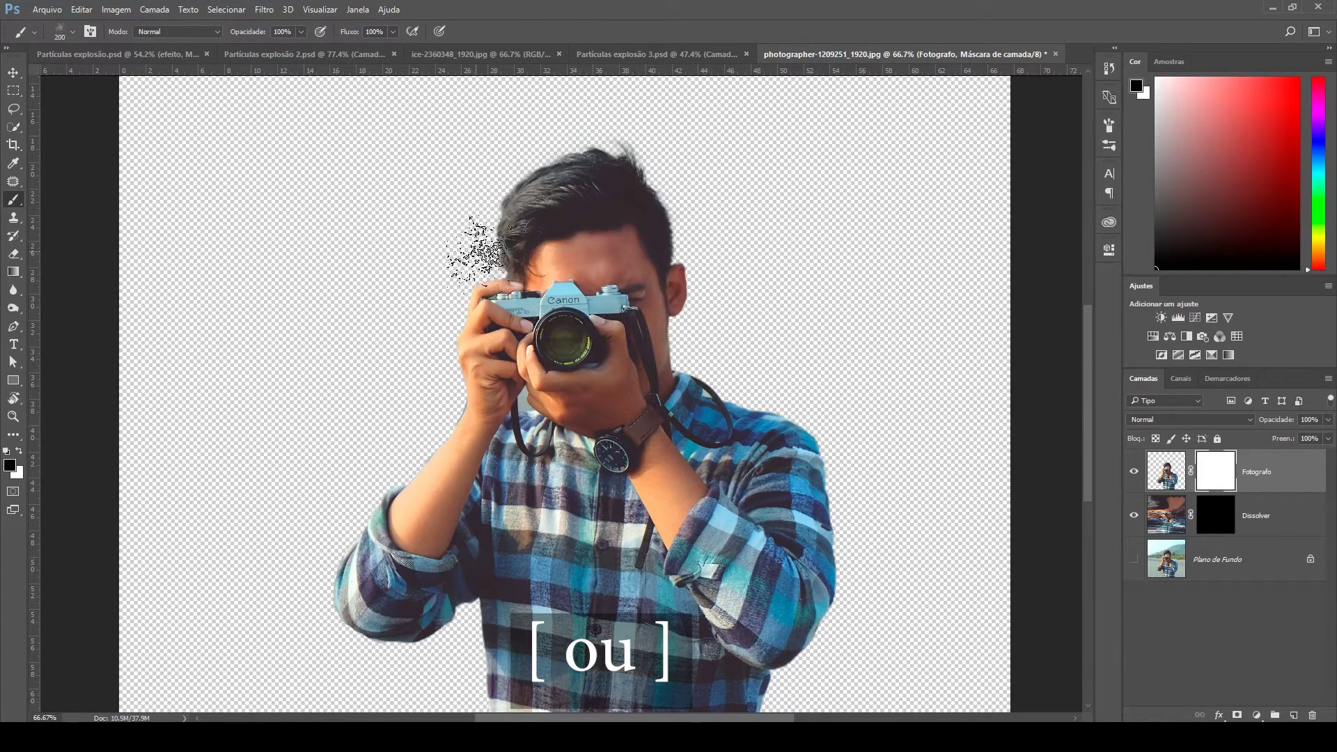
pyautogui.press(']')
pyautogui.press(']')
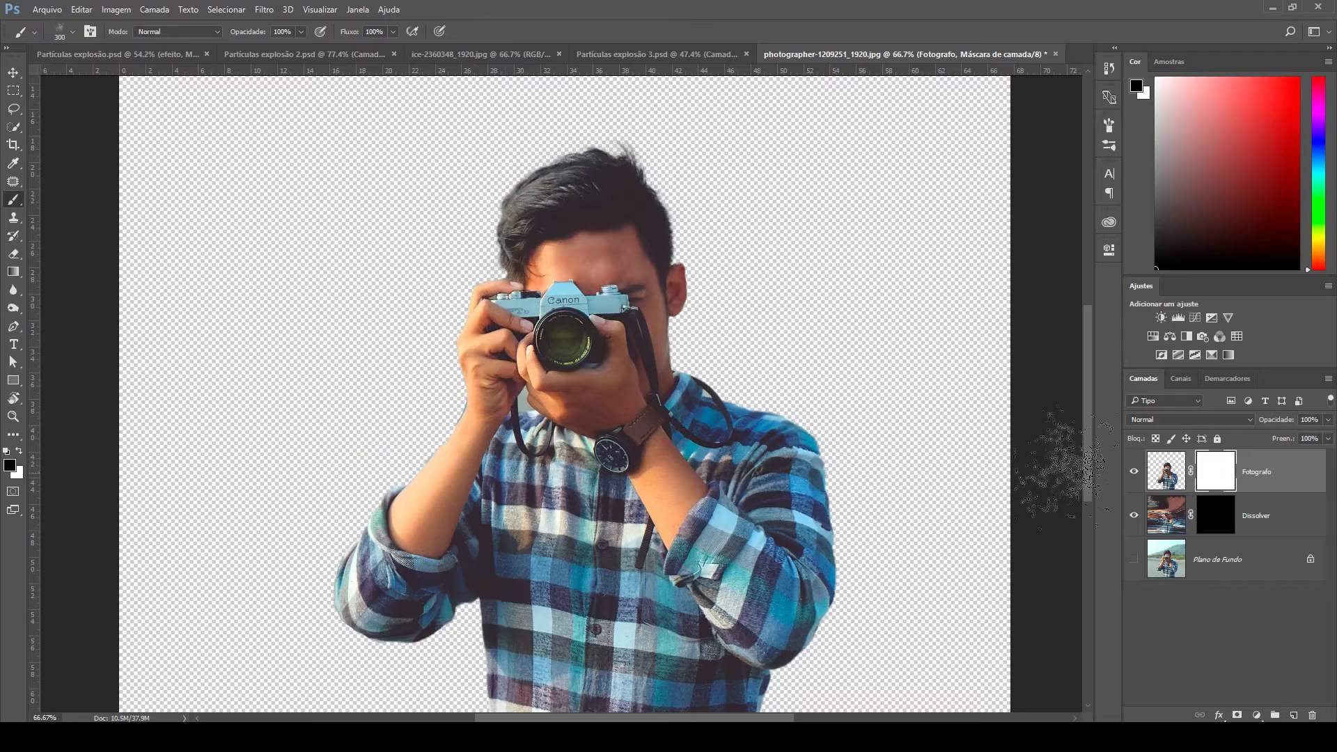
pyautogui.click(19, 455)
pyautogui.click(19, 454)
pyautogui.press('x')
pyautogui.press('x')
pyautogui.press('x')
pyautogui.press('x')
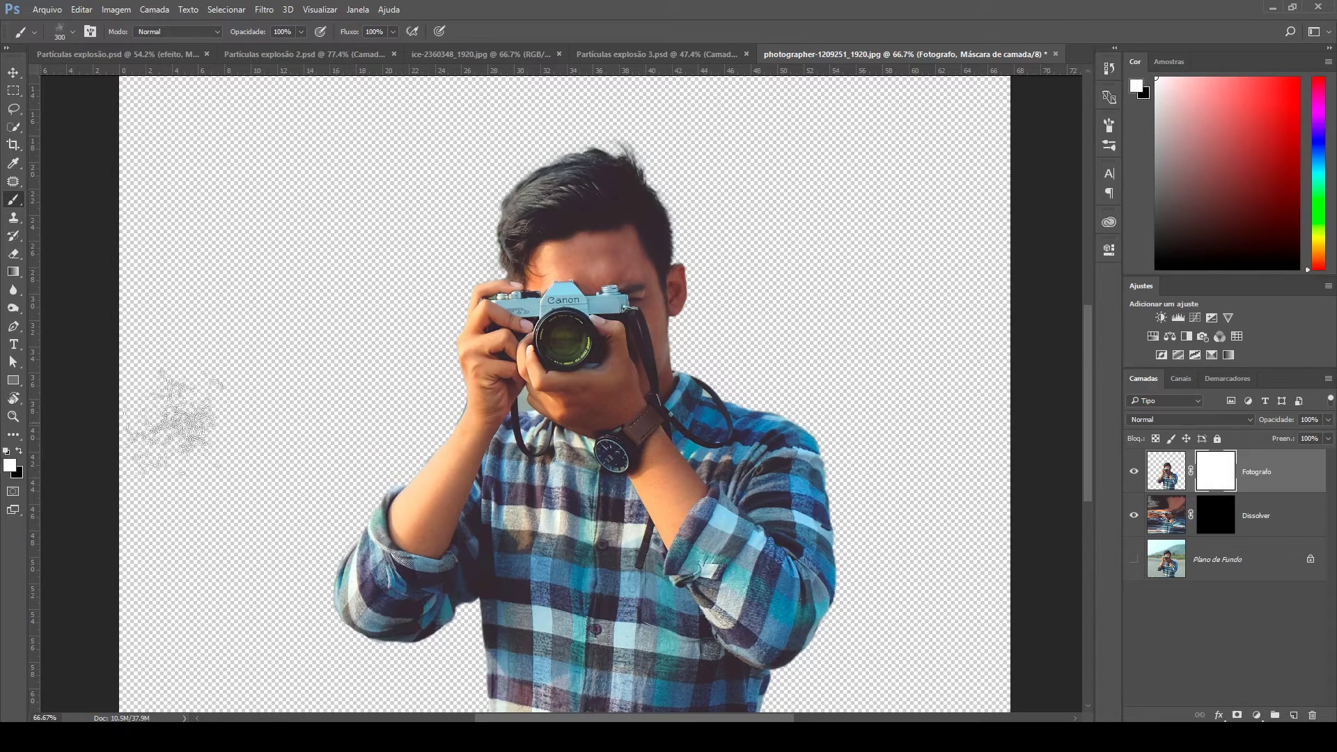
pyautogui.press('x')
pyautogui.press('x')
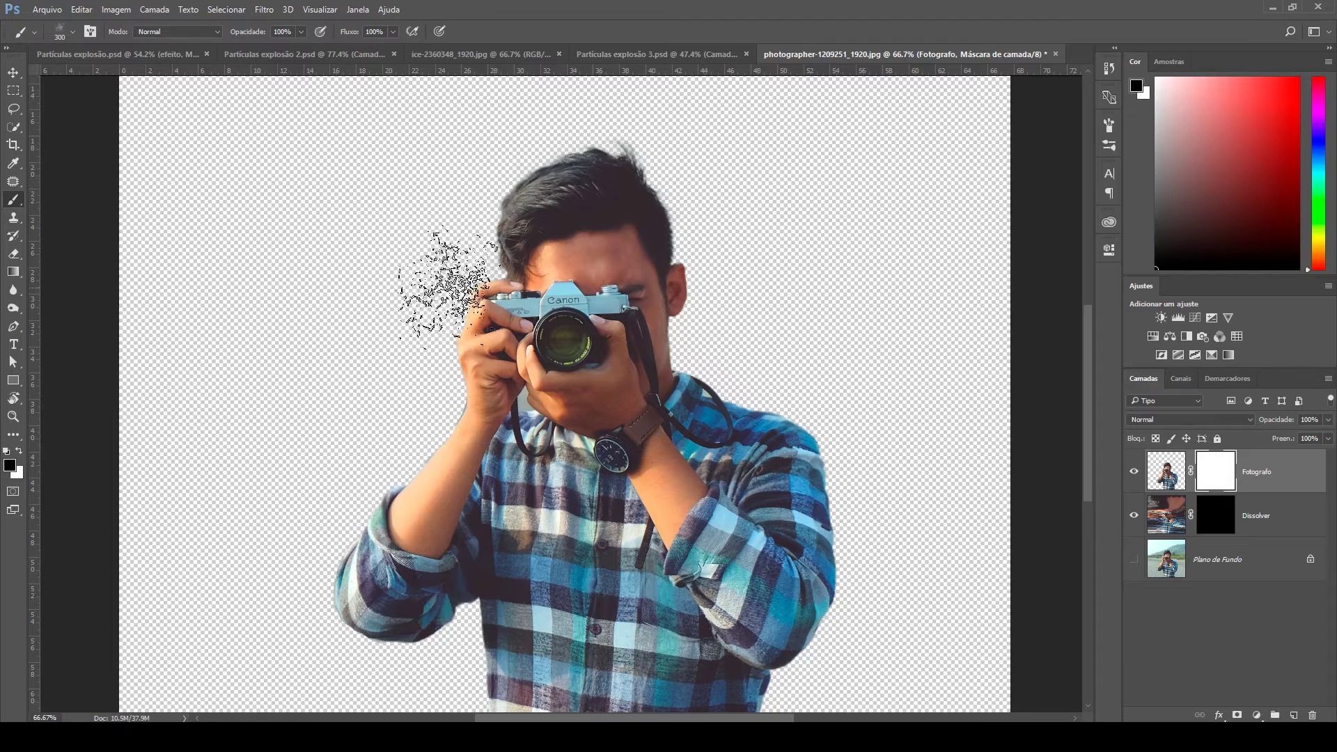
# Stamp black broken-glass particles over the photographer's hair on the Fotografo mask
pyautogui.click(489, 216)
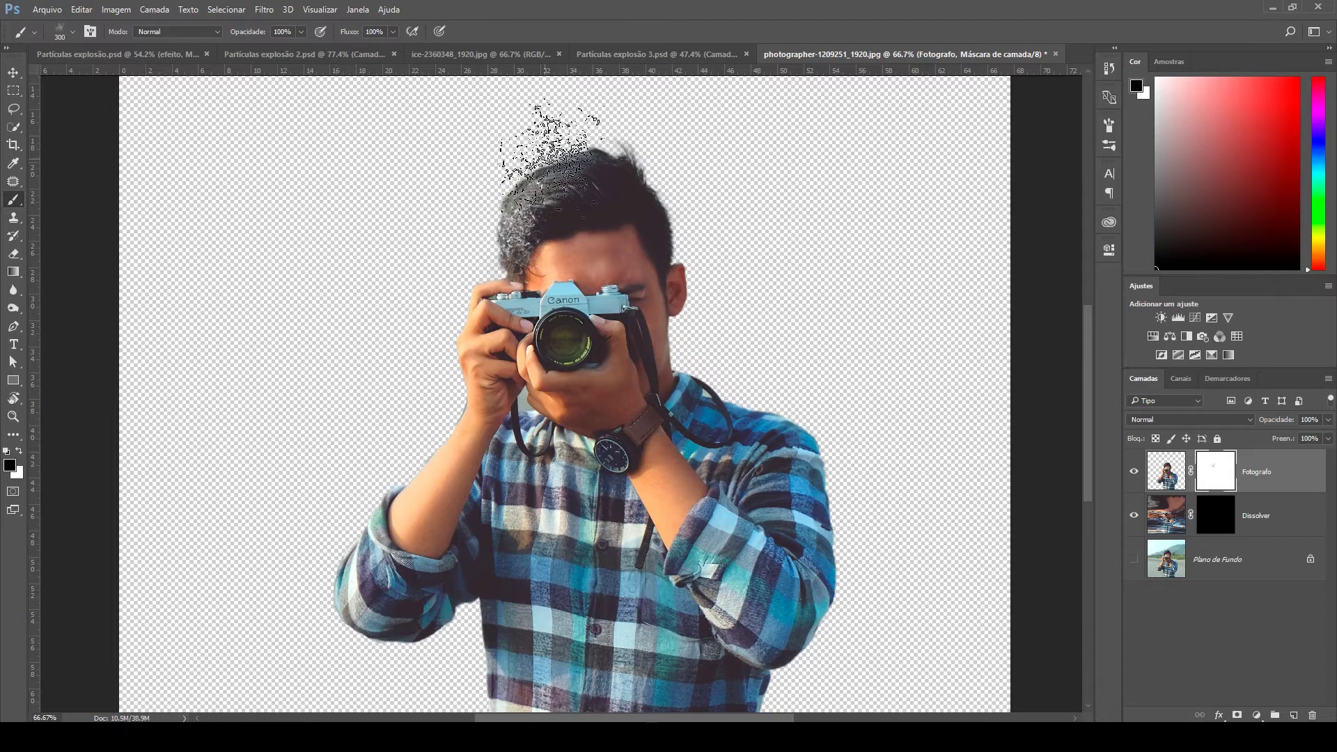
pyautogui.click(544, 170)
pyautogui.click(607, 156)
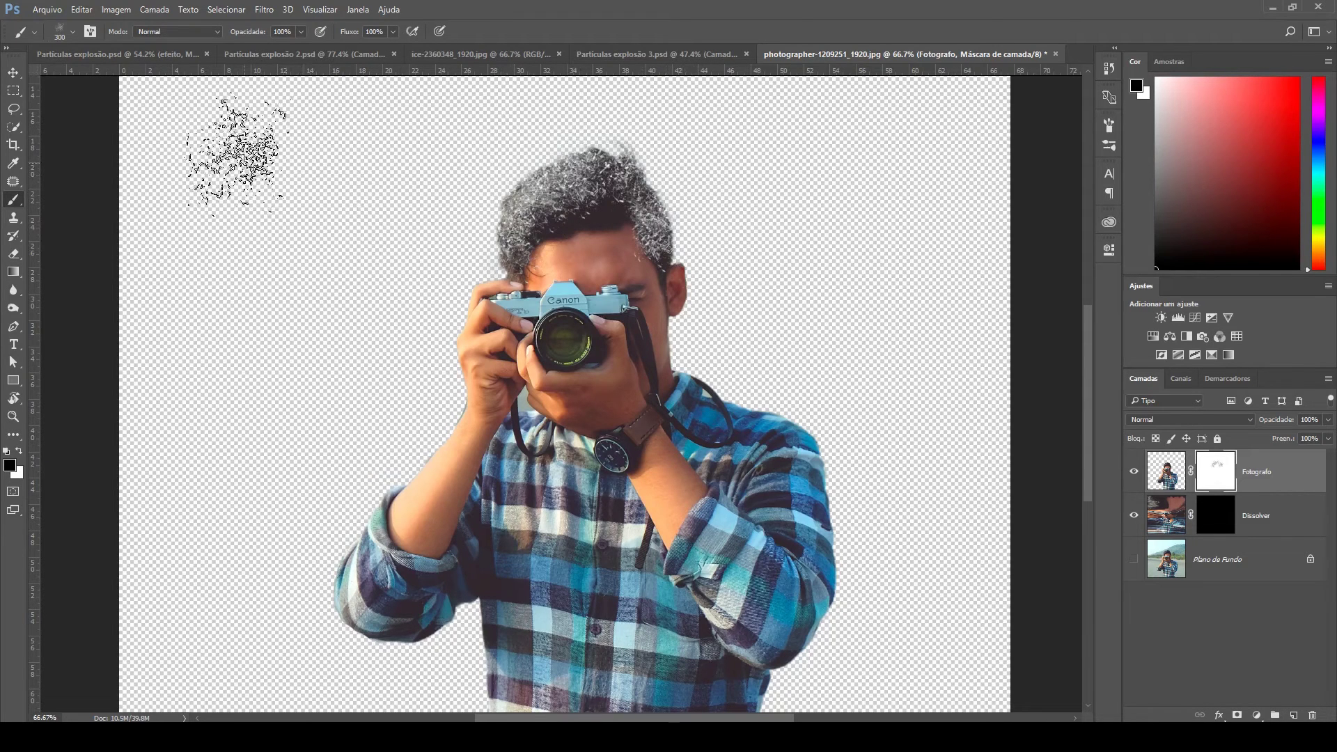
# Set the brush tip to 297 px at an angle of -176° and break up the ear, neck and raised hand on the Fotografo mask
pyautogui.click(90, 32)
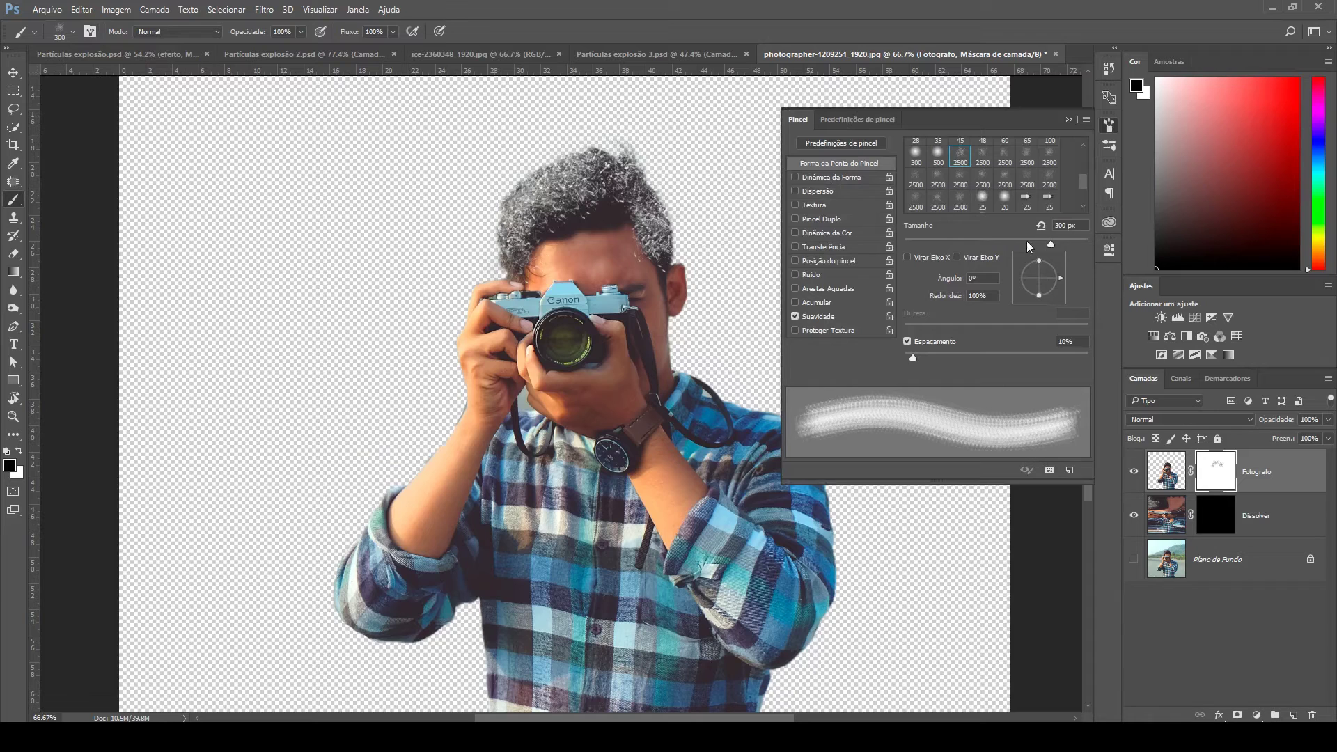
pyautogui.click(1028, 284)
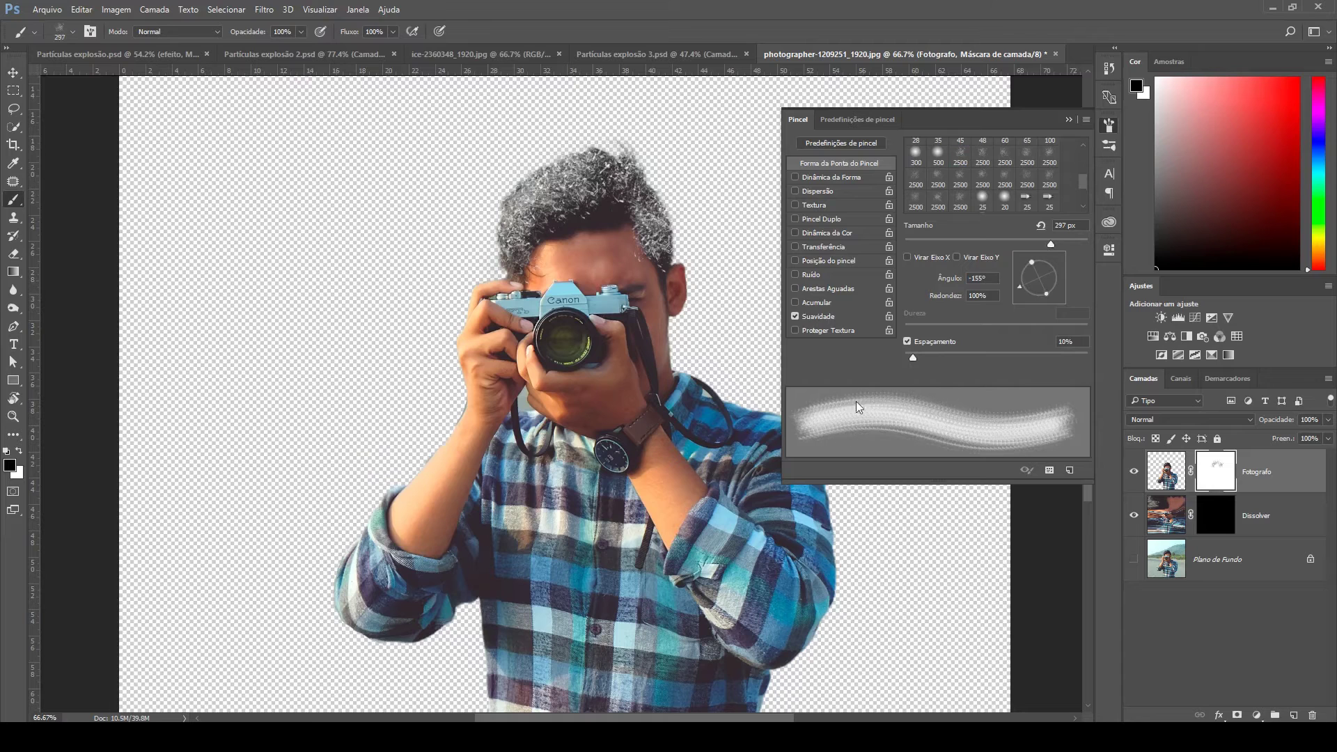
pyautogui.moveTo(1035, 287); pyautogui.dragTo(1043, 295)
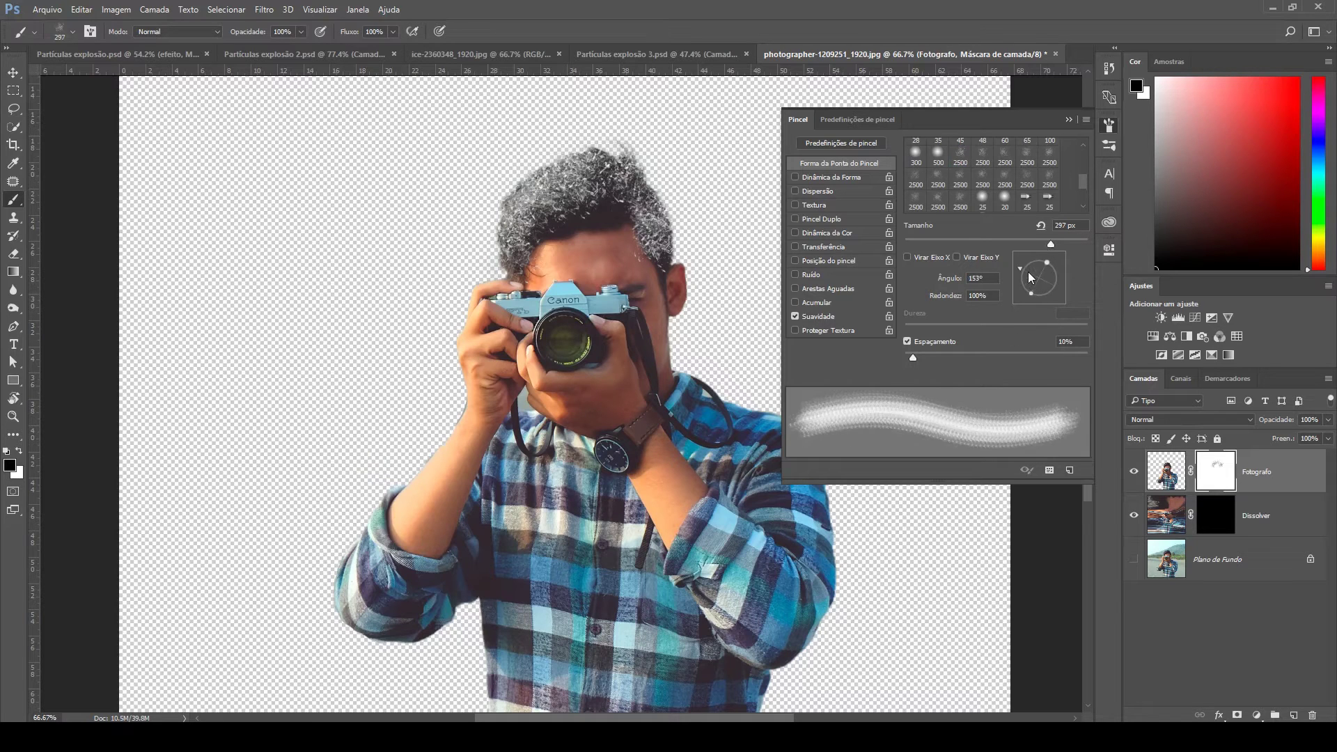
pyautogui.click(1029, 278)
pyautogui.moveTo(703, 327)
pyautogui.mouseDown()
pyautogui.moveTo(696, 278)
pyautogui.moveTo(683, 327)
pyautogui.moveTo(686, 293)
pyautogui.moveTo(700, 348)
pyautogui.mouseUp()
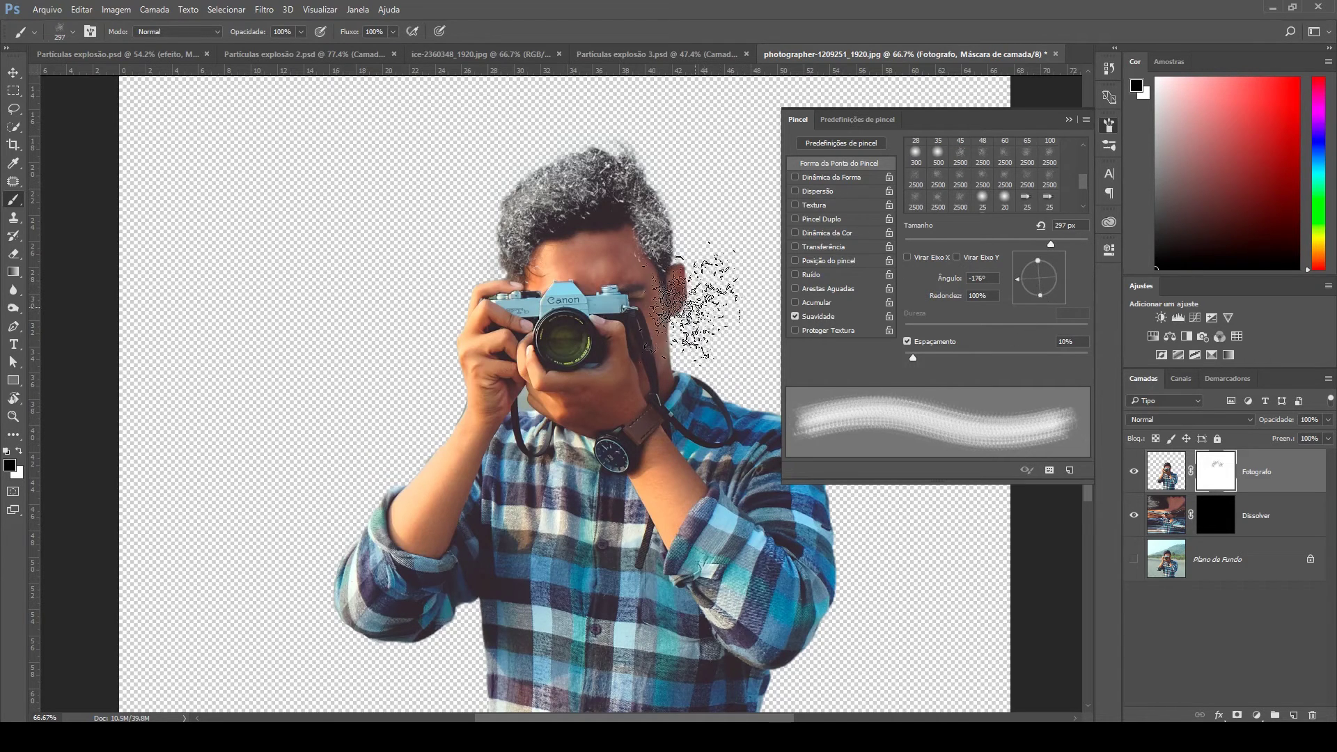
pyautogui.moveTo(498, 286)
pyautogui.mouseDown()
pyautogui.moveTo(463, 317)
pyautogui.moveTo(452, 307)
pyautogui.moveTo(466, 390)
pyautogui.mouseUp()
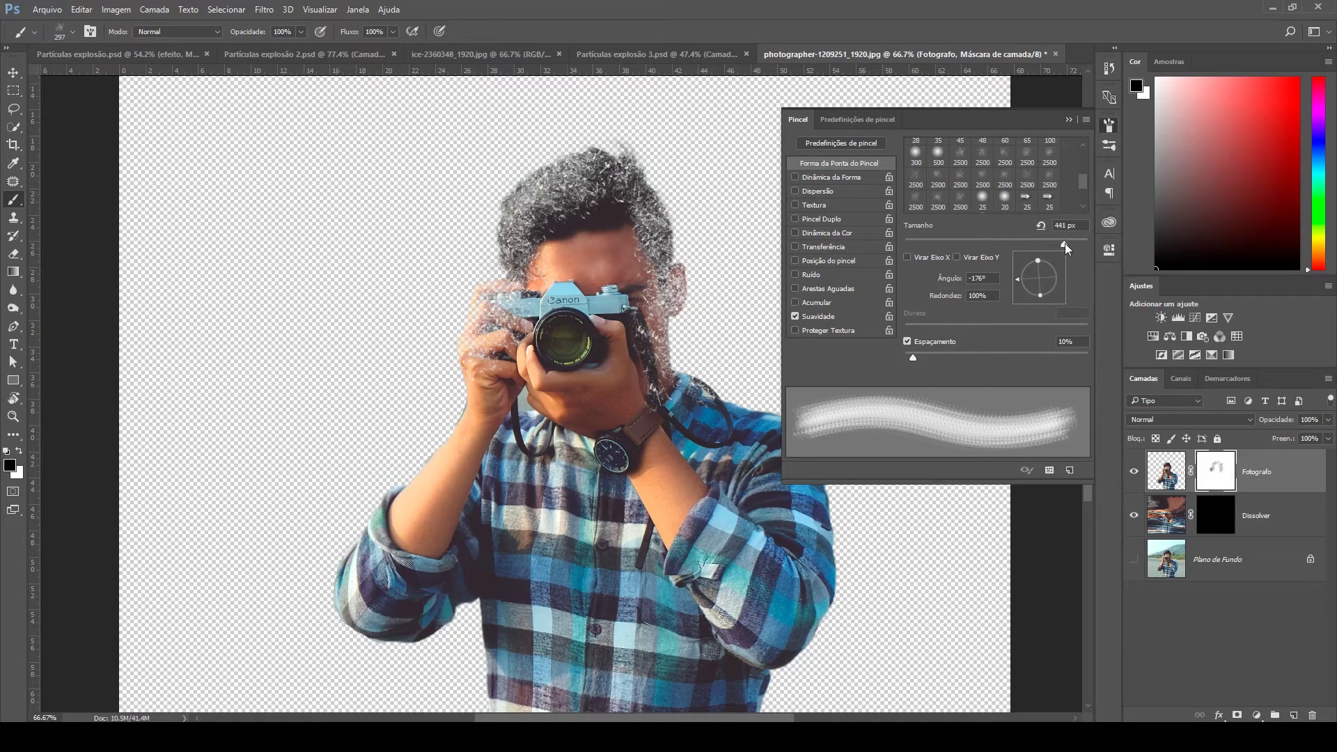
# Enlarge the brush to 449 px, rotate its tip and dissolve the shoulder and sleeve on the right side of the photo
pyautogui.click(1047, 289)
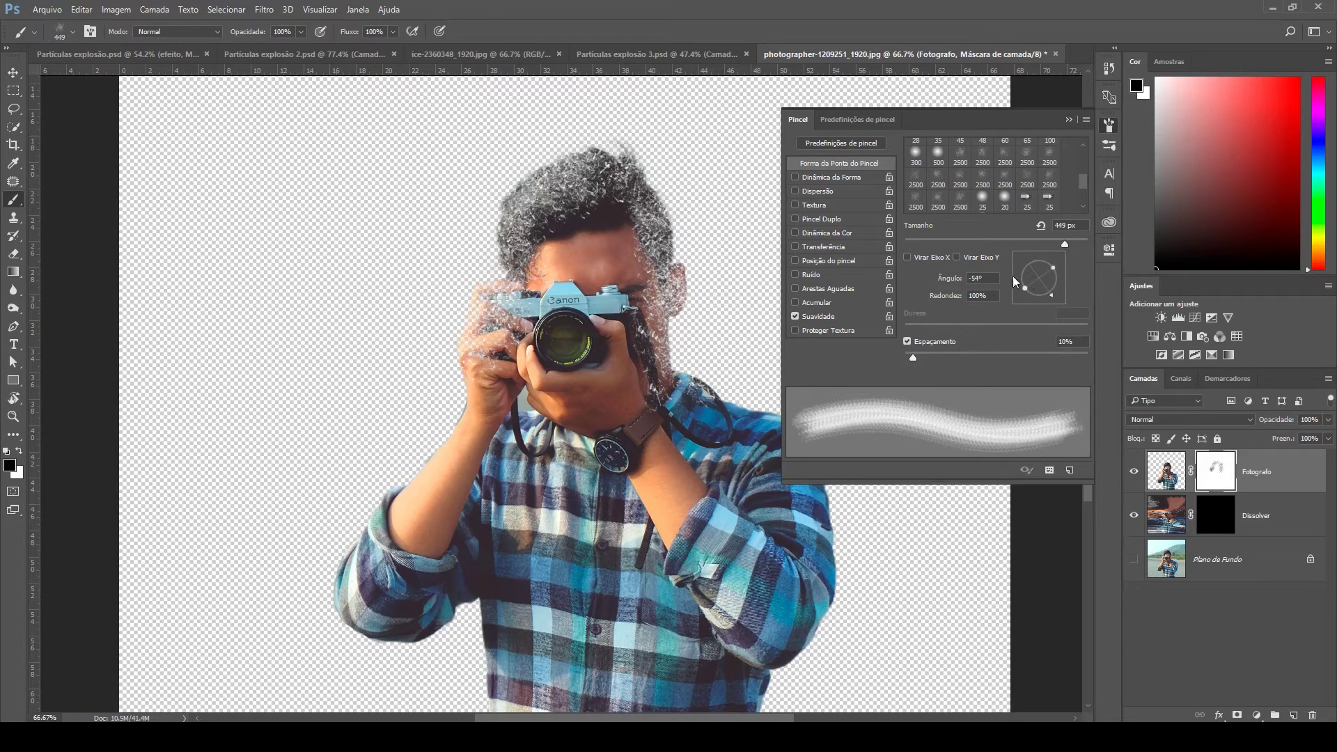
pyautogui.click(1069, 119)
pyautogui.moveTo(738, 394)
pyautogui.mouseDown()
pyautogui.moveTo(794, 425)
pyautogui.moveTo(822, 474)
pyautogui.moveTo(821, 599)
pyautogui.moveTo(801, 640)
pyautogui.moveTo(773, 654)
pyautogui.mouseUp()
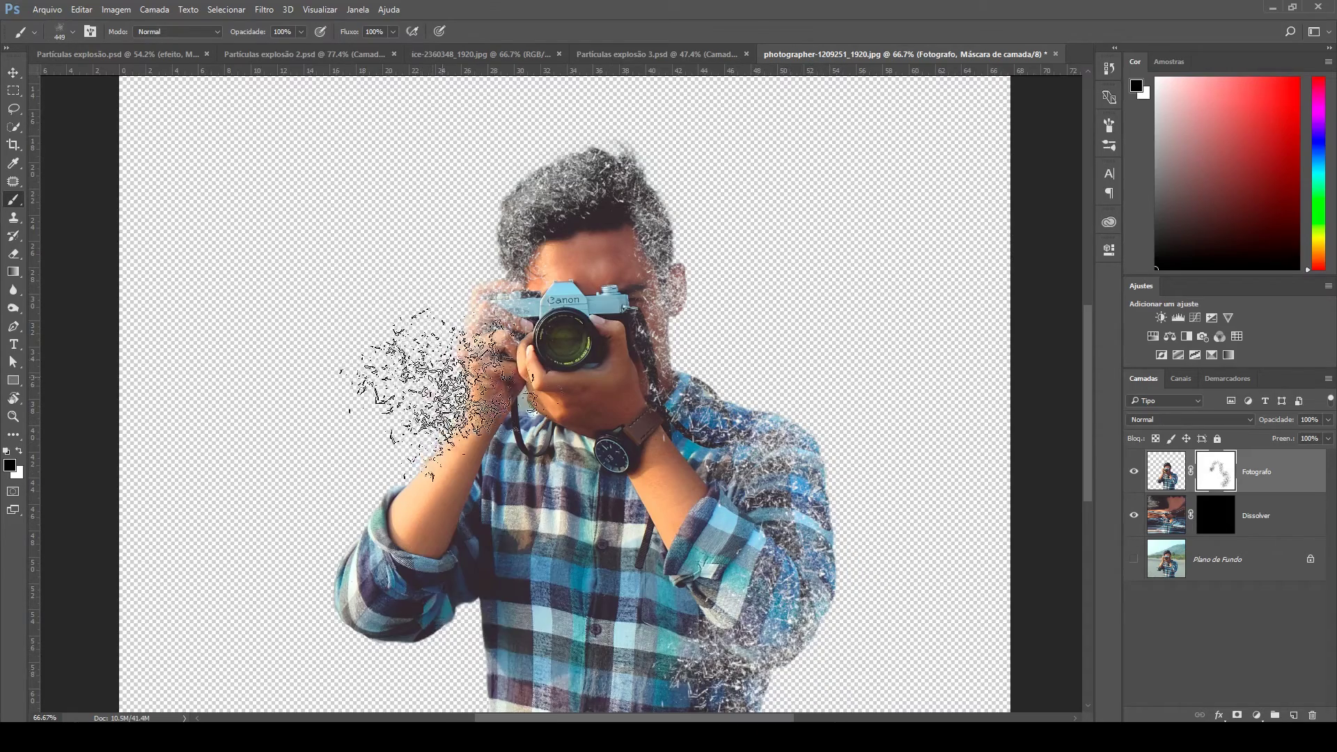
# Rotate the brush tip to -143° and dissolve the left-side arm and lower shirt, reducing the brush size to 350 px
pyautogui.click(1110, 123)
pyautogui.moveTo(381, 491)
pyautogui.mouseDown()
pyautogui.moveTo(348, 526)
pyautogui.moveTo(348, 613)
pyautogui.moveTo(369, 630)
pyautogui.moveTo(342, 585)
pyautogui.moveTo(356, 502)
pyautogui.moveTo(425, 606)
pyautogui.mouseUp()
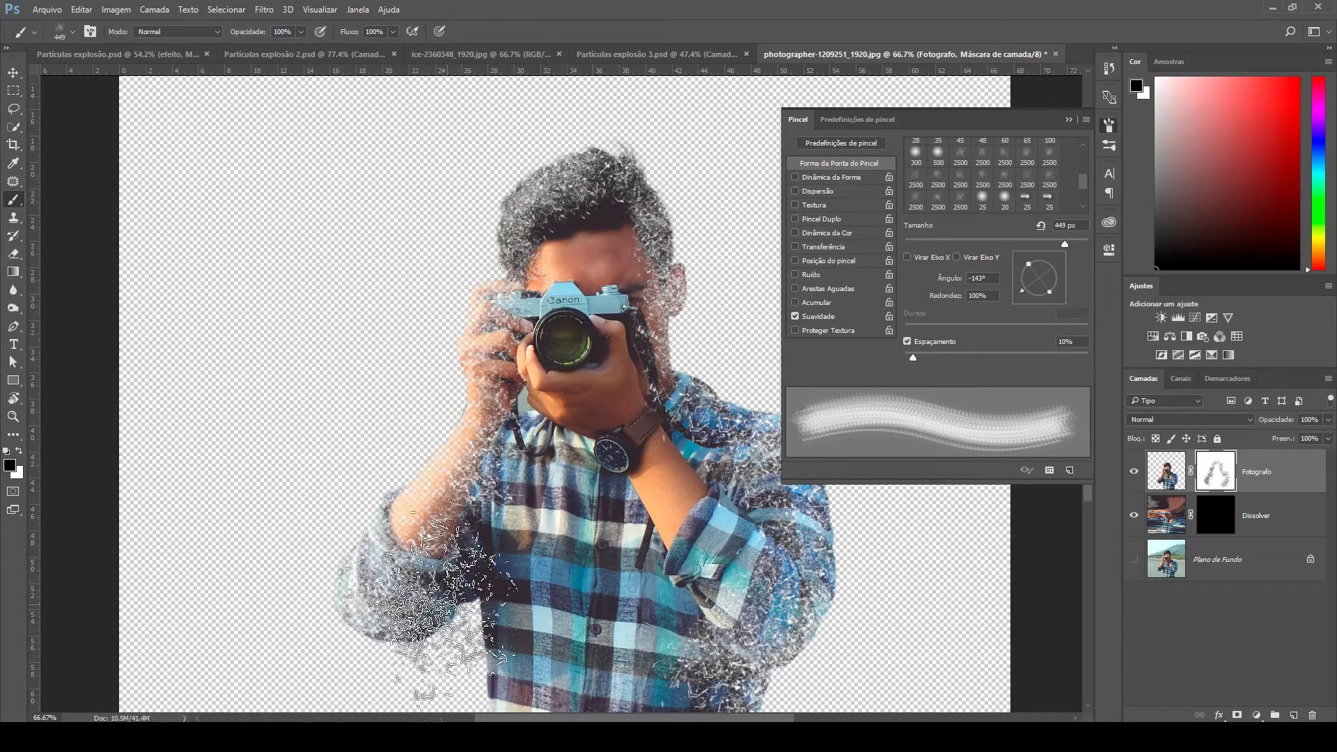
pyautogui.click(449, 606)
pyautogui.click(463, 622)
pyautogui.click(468, 654)
pyautogui.click(511, 672)
pyautogui.click(503, 674)
pyautogui.click(494, 624)
pyautogui.click(479, 617)
pyautogui.click(376, 599)
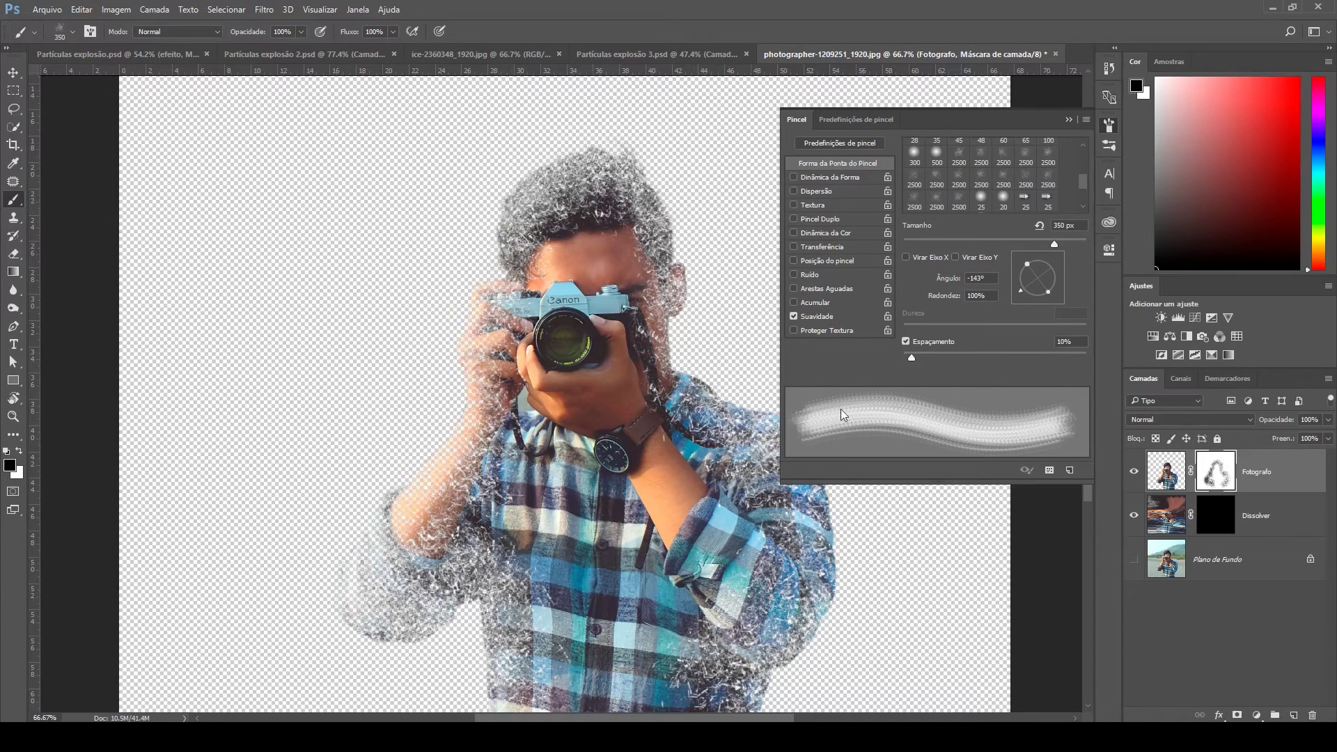
pyautogui.click(1071, 120)
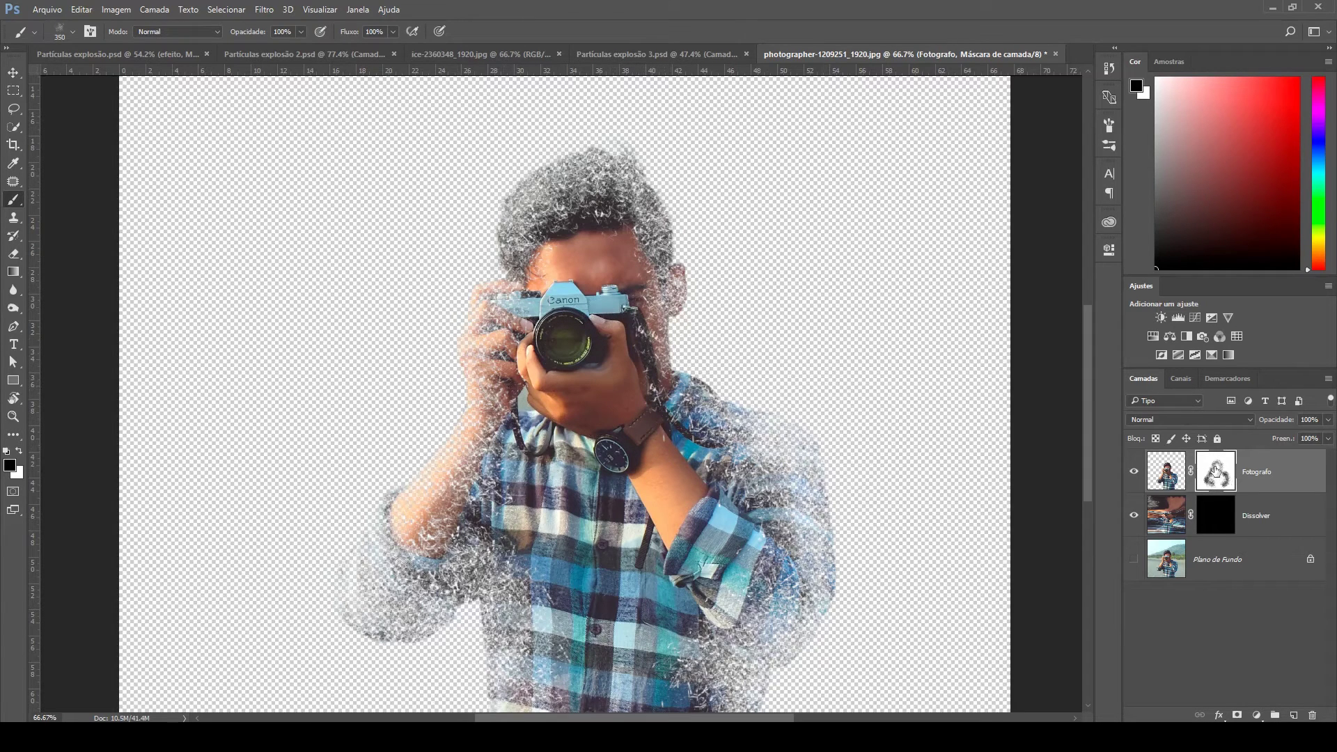
# Restore the camera strap on the Fotografo mask by painting white with a soft round 45 px brush
pyautogui.click(73, 33)
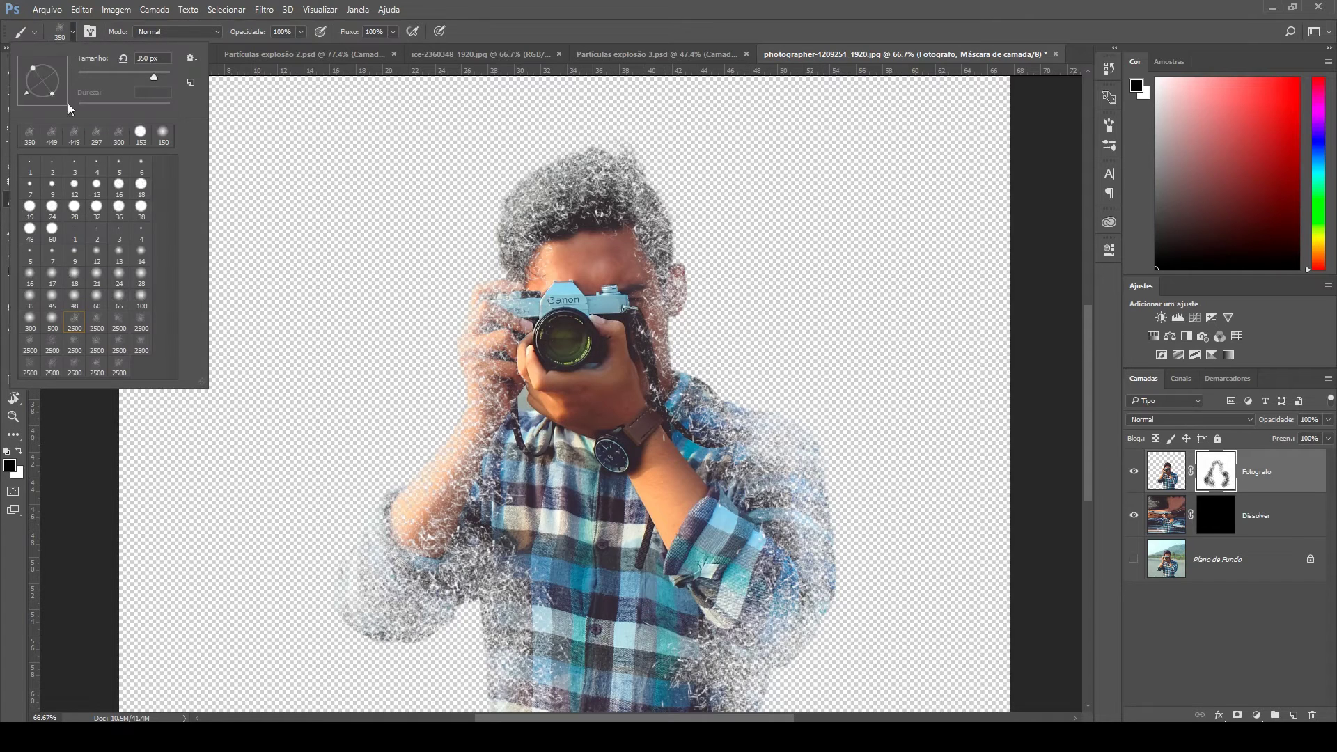
pyautogui.click(53, 300)
pyautogui.click(53, 449)
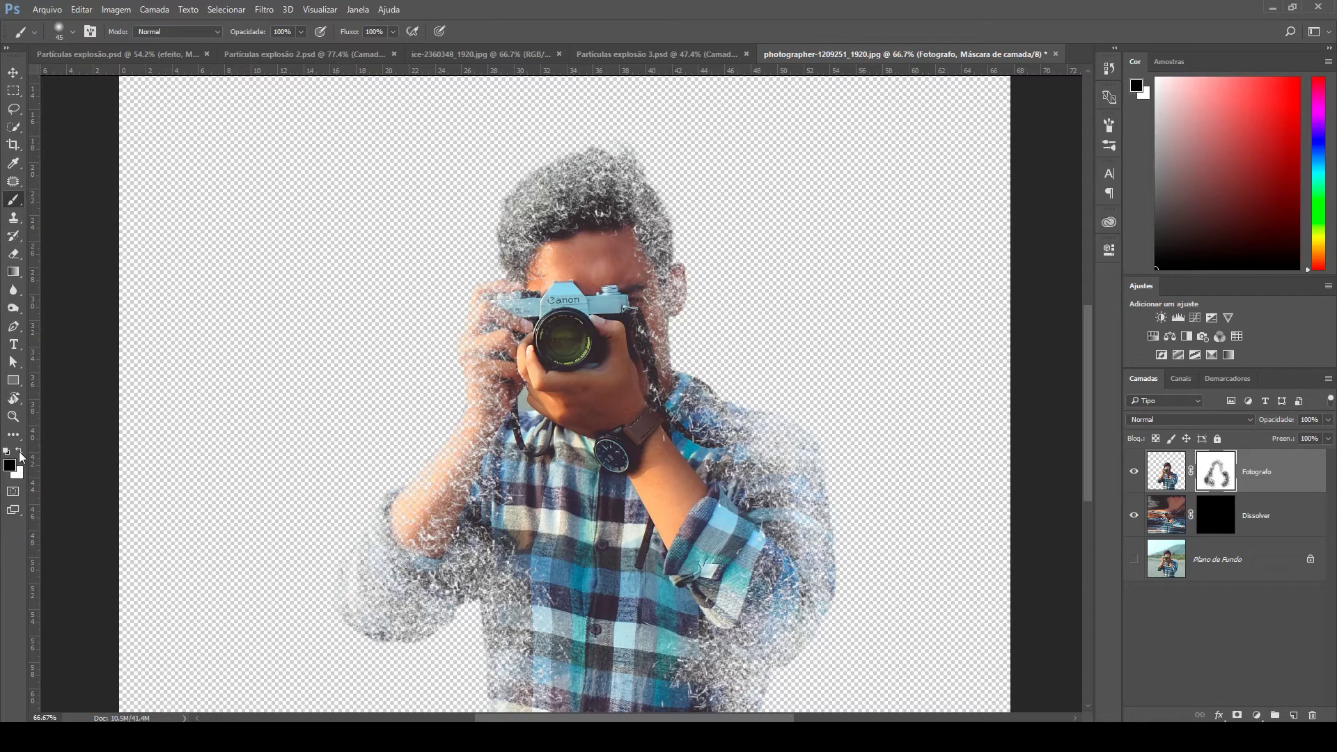
pyautogui.click(20, 452)
pyautogui.press('x')
pyautogui.press('x')
pyautogui.moveTo(624, 315); pyautogui.dragTo(663, 443)
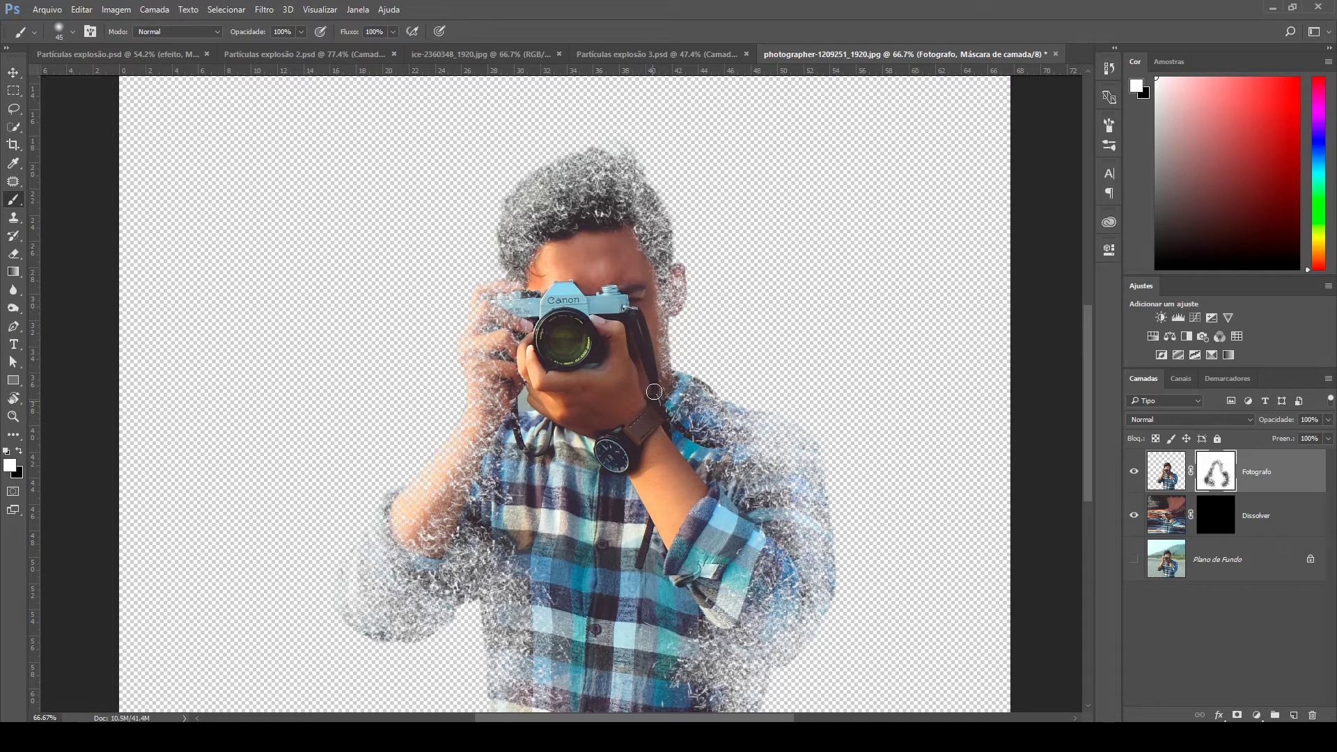
# Target the Dissolver mask and stamp the first 2500 px broken-glass brush in white across the whole photographer
pyautogui.click(72, 32)
pyautogui.click(1231, 475)
pyautogui.click(1223, 515)
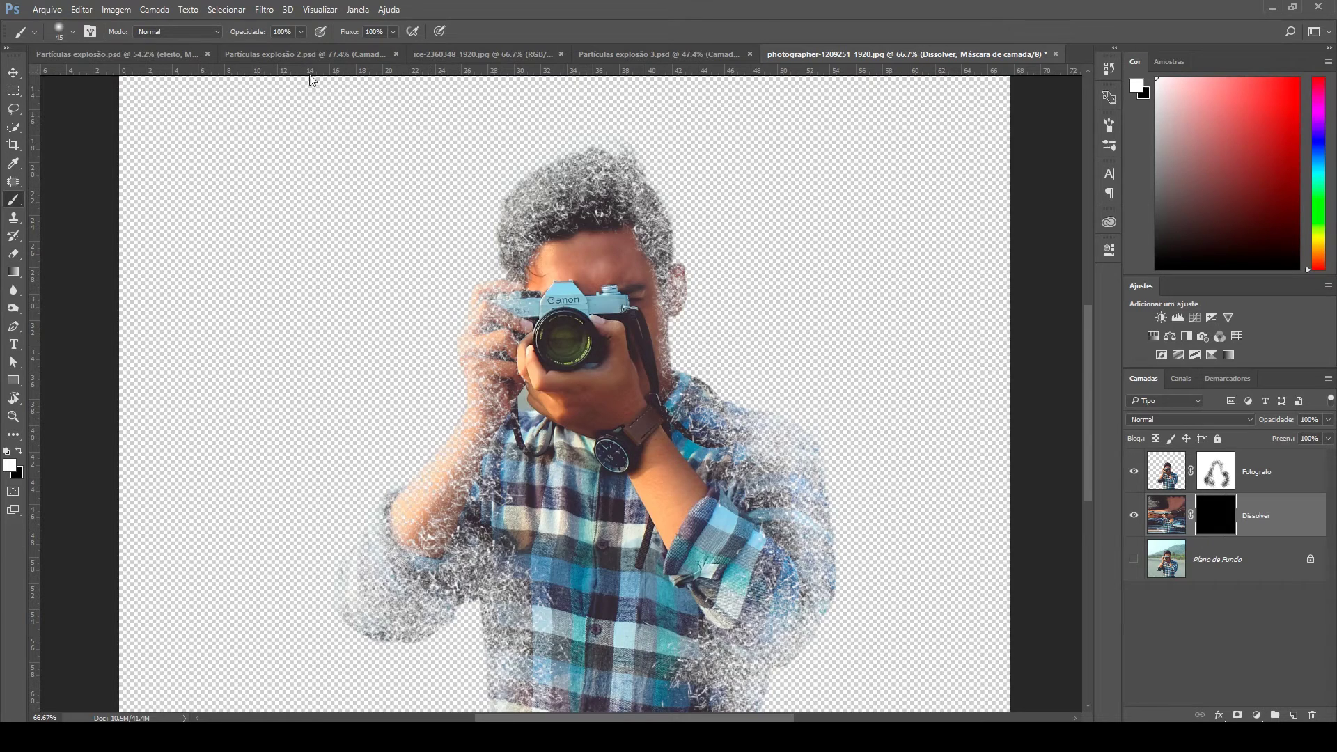
pyautogui.click(74, 34)
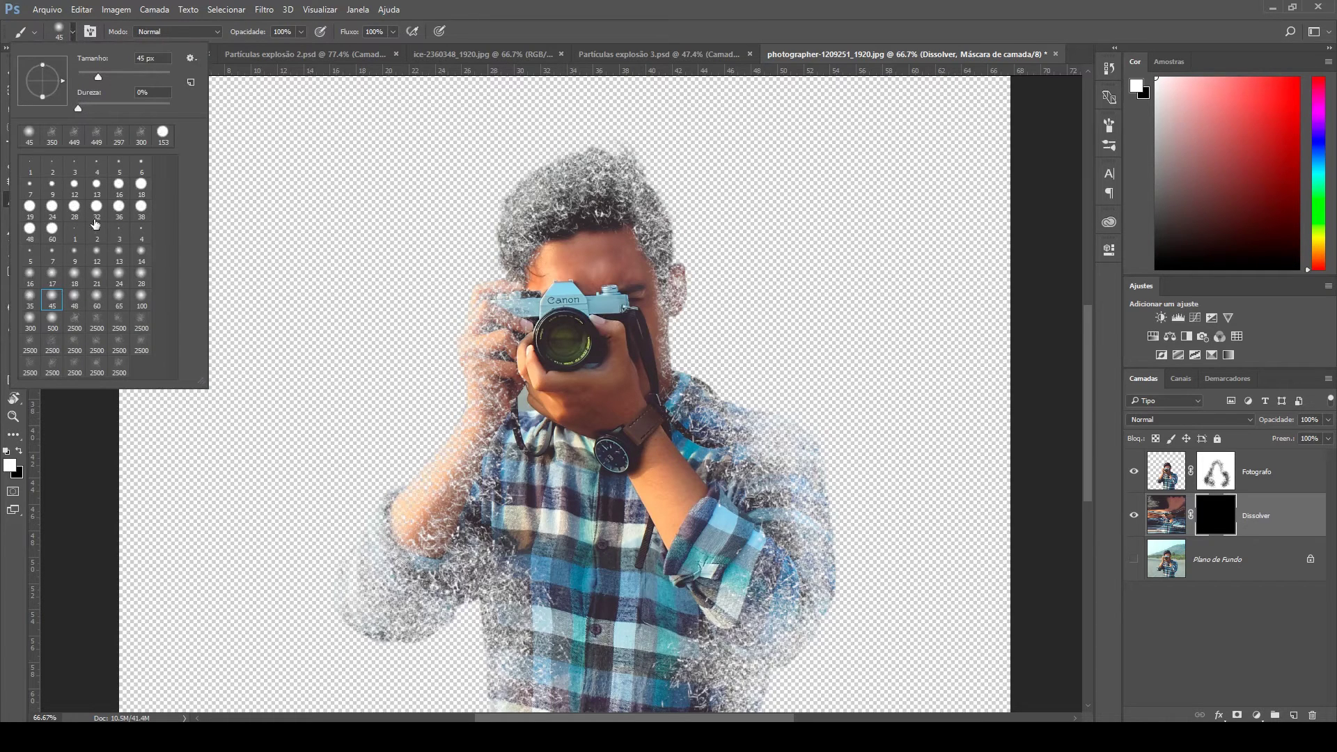
pyautogui.click(74, 320)
pyautogui.click(38, 474)
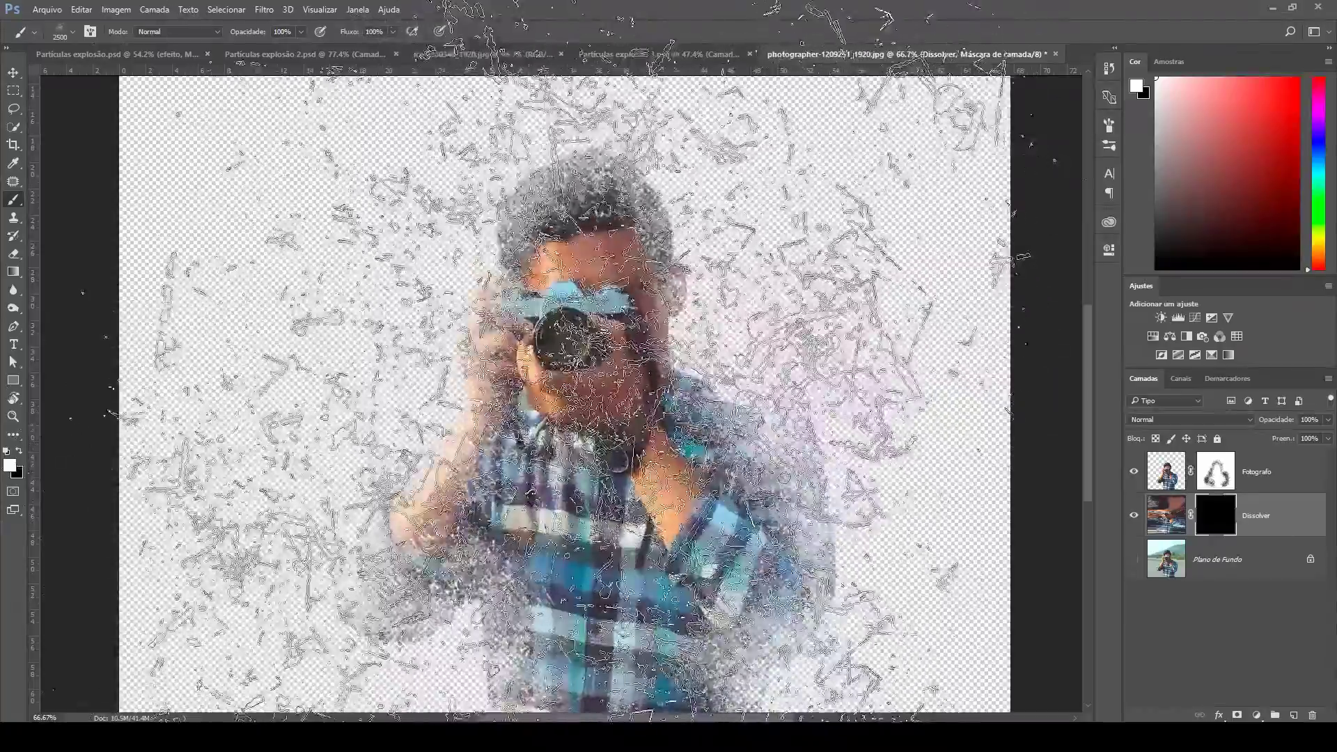
pyautogui.click(528, 500)
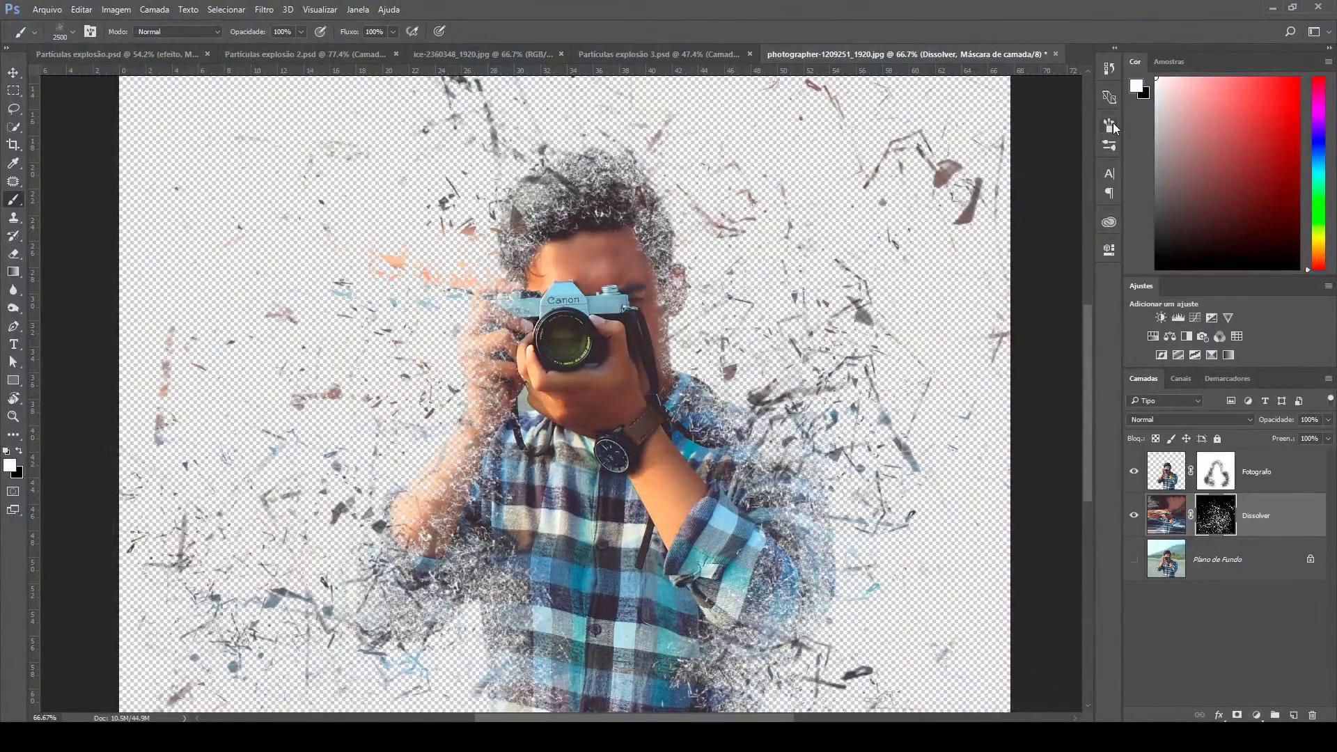
# Rotate the glass brush tip, reduce it to 400 px and paint denser white particles around the photographer on the Dissolver mask
pyautogui.click(1112, 126)
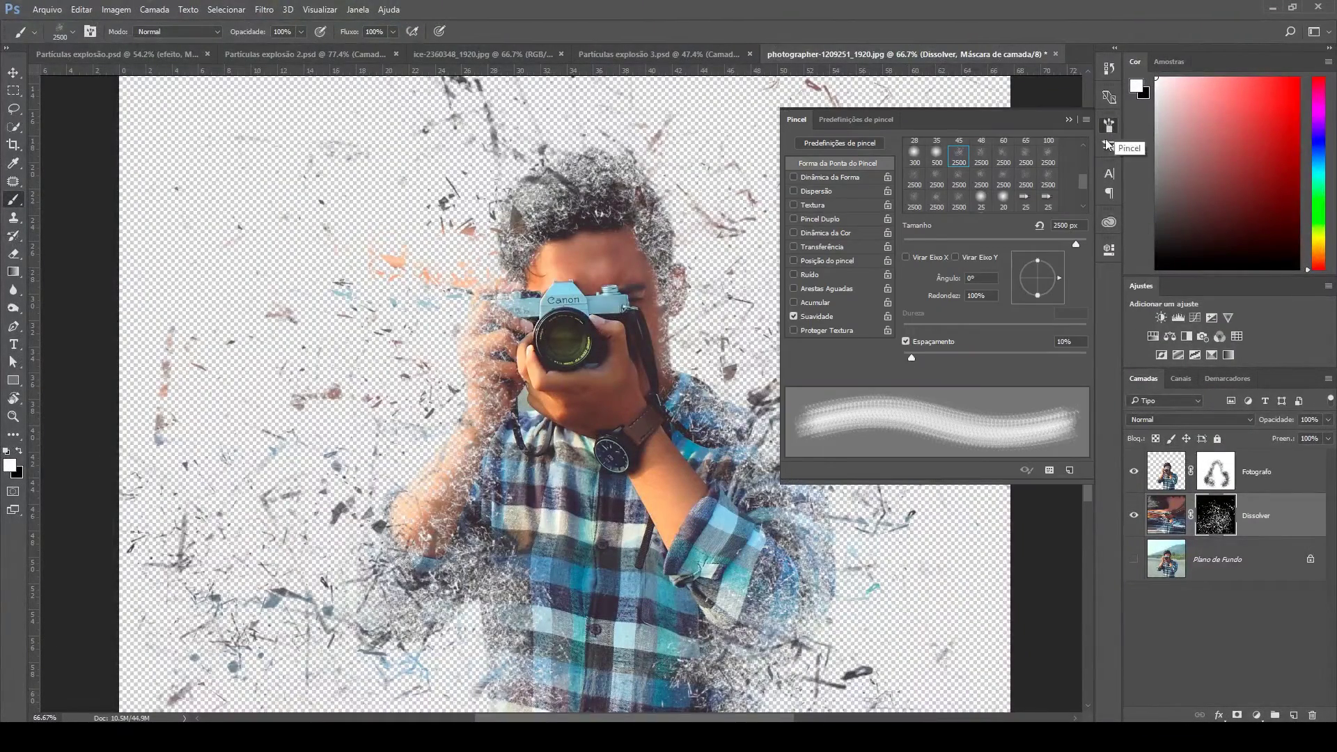
pyautogui.click(1023, 278)
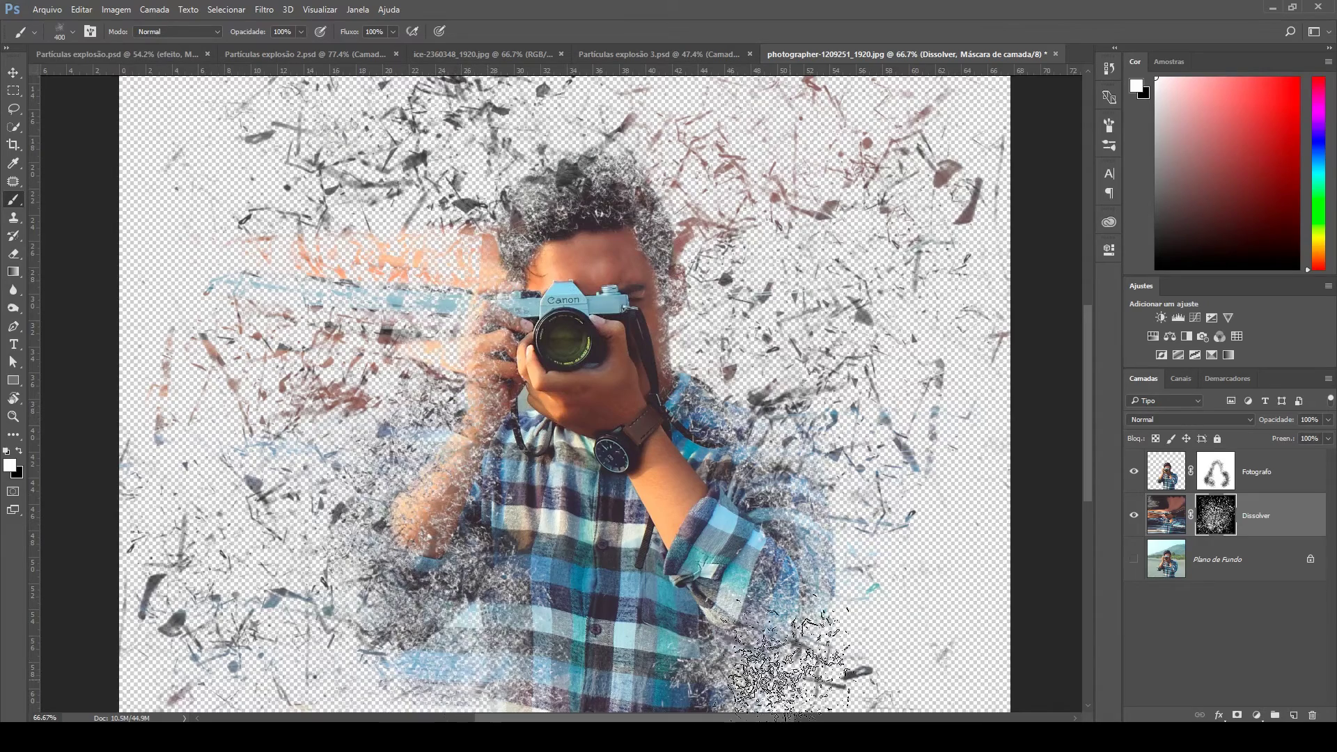
pyautogui.moveTo(752, 651)
pyautogui.mouseDown()
pyautogui.moveTo(823, 602)
pyautogui.moveTo(801, 408)
pyautogui.moveTo(742, 341)
pyautogui.moveTo(705, 335)
pyautogui.moveTo(726, 294)
pyautogui.moveTo(677, 161)
pyautogui.moveTo(632, 136)
pyautogui.moveTo(535, 158)
pyautogui.mouseUp()
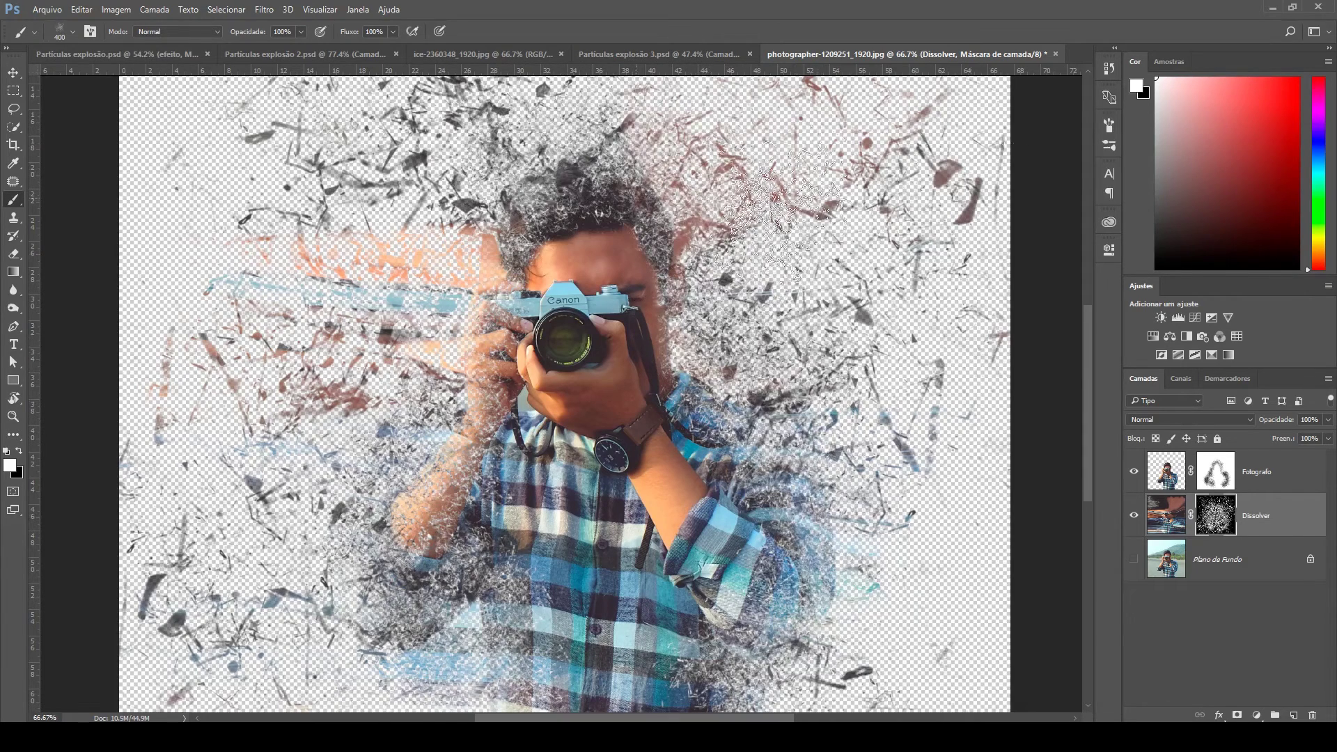
# Choose another broken-glass brush tip, reduce it to 487 px and add more white particles on the Dissolver mask
pyautogui.click(1110, 126)
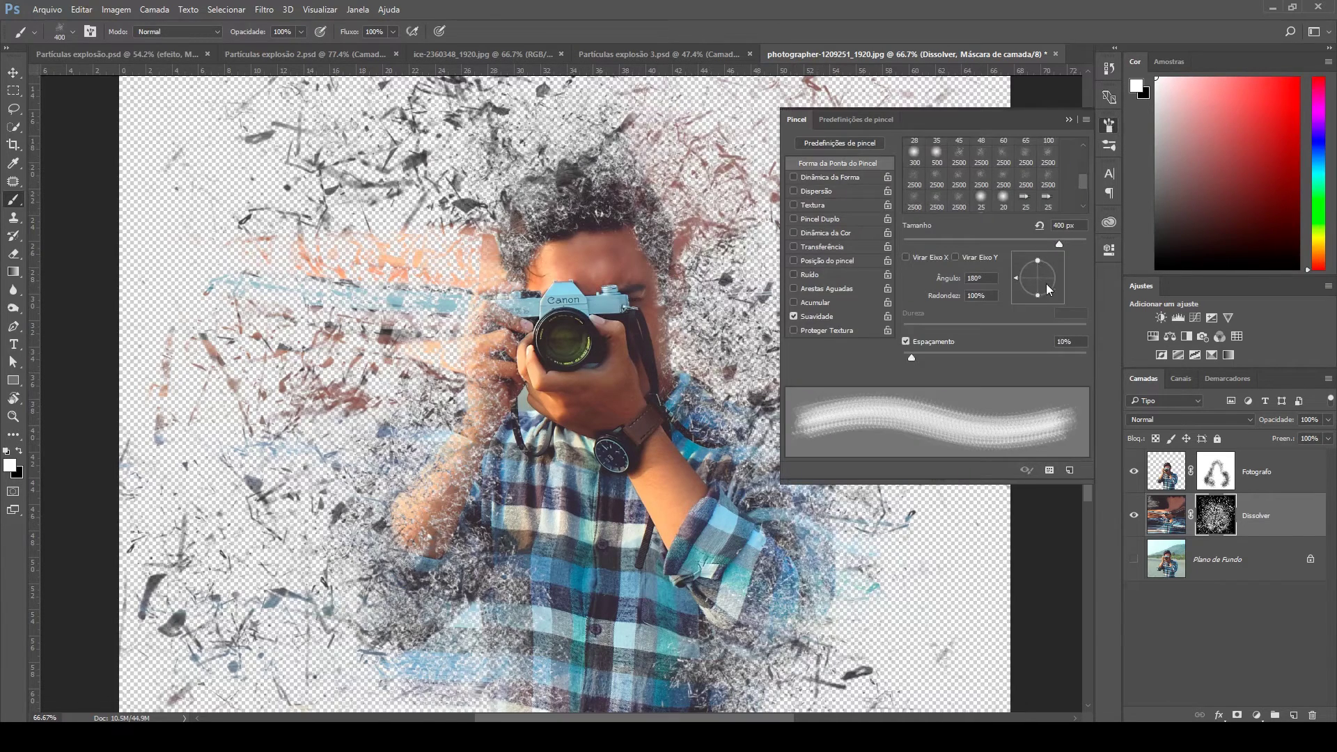
pyautogui.click(1046, 283)
pyautogui.click(1003, 180)
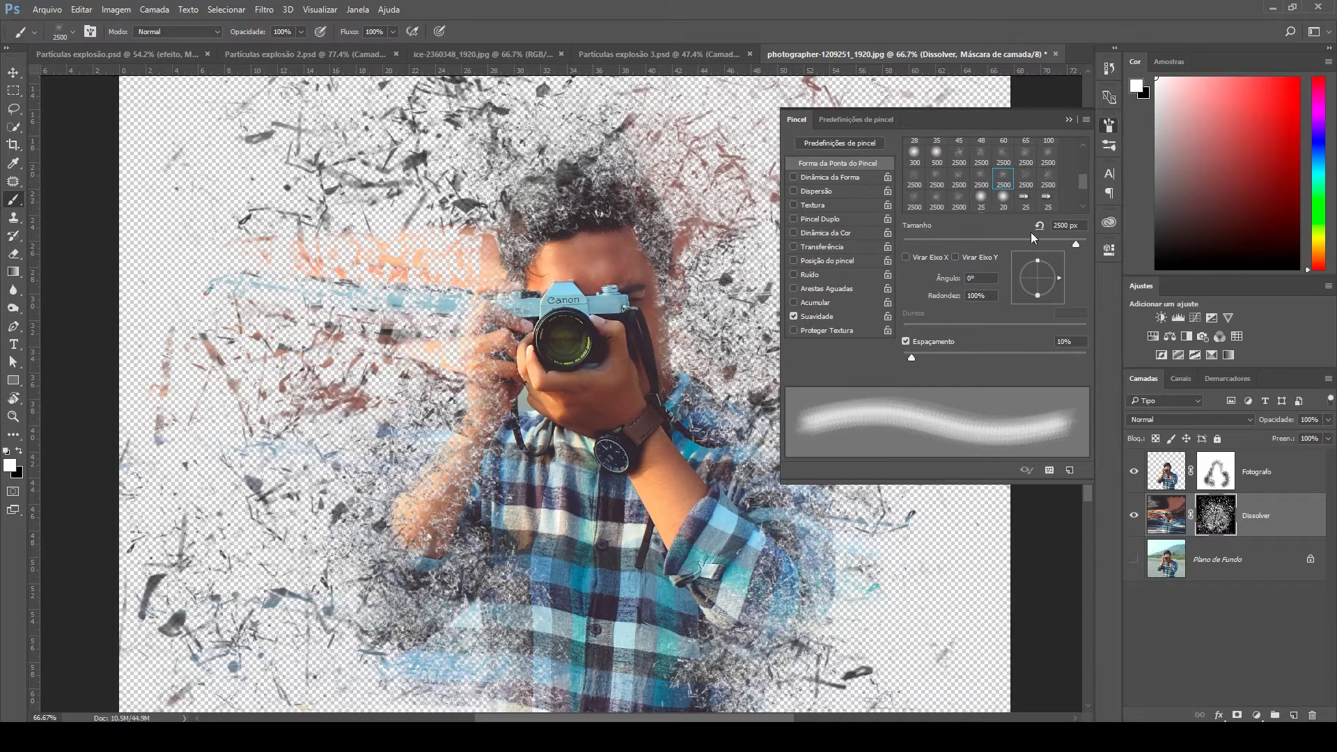
pyautogui.moveTo(1059, 241); pyautogui.dragTo(1067, 244)
pyautogui.click(1110, 125)
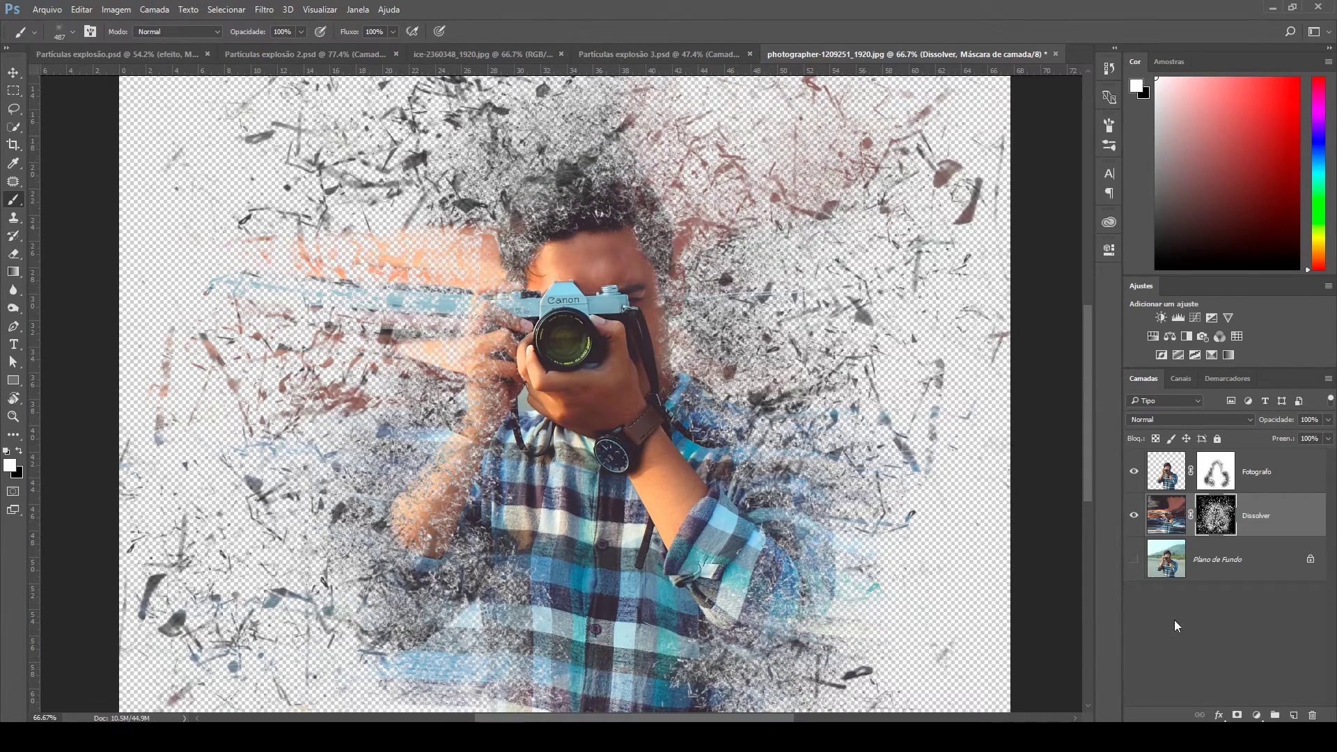
# Add a new layer directly above Plano de Fundo and fill it with white at 100% opacity
pyautogui.click(1228, 566)
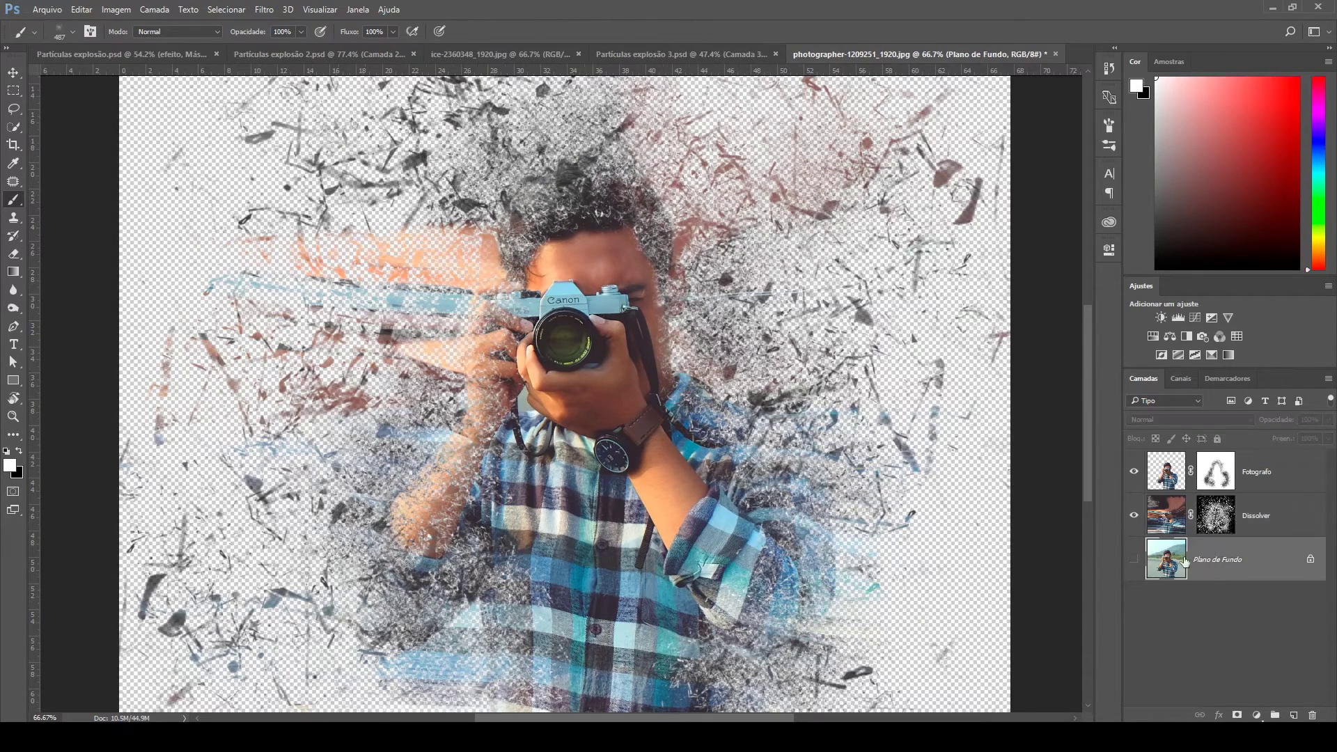
pyautogui.click(1294, 715)
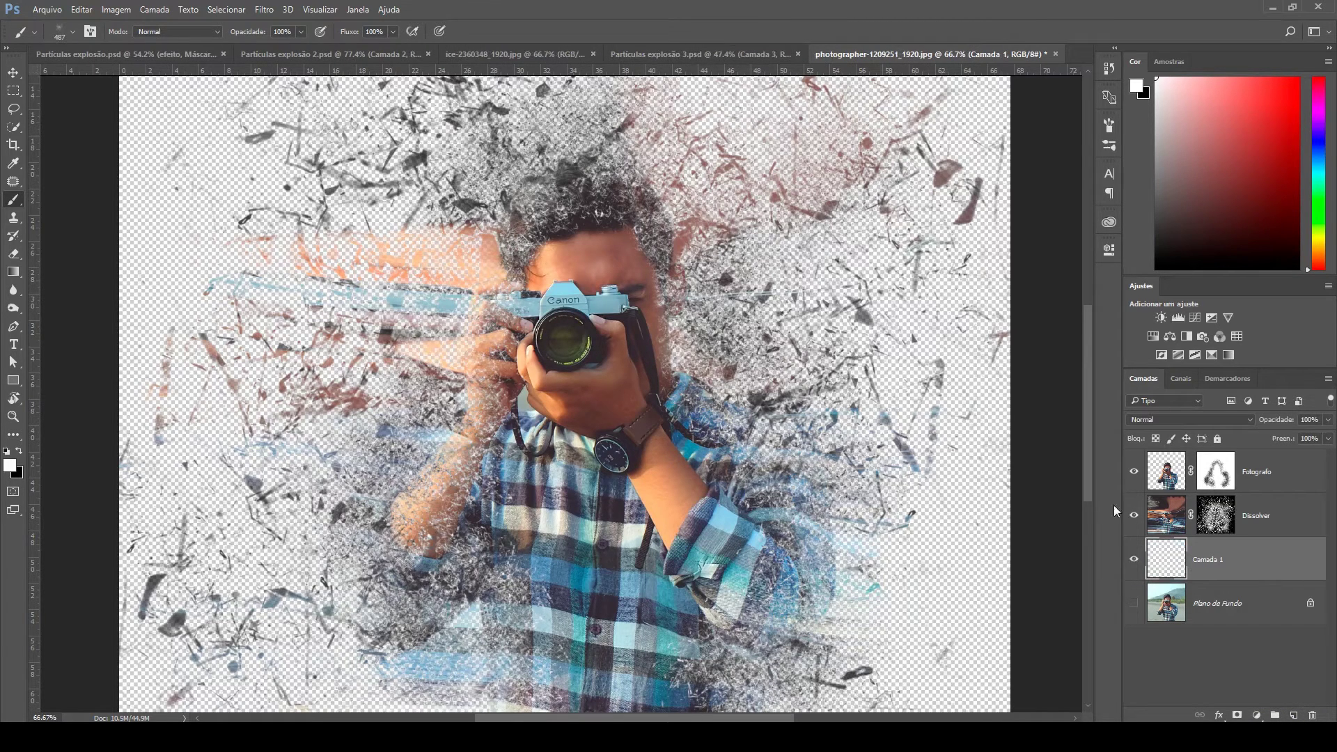
pyautogui.click(81, 11)
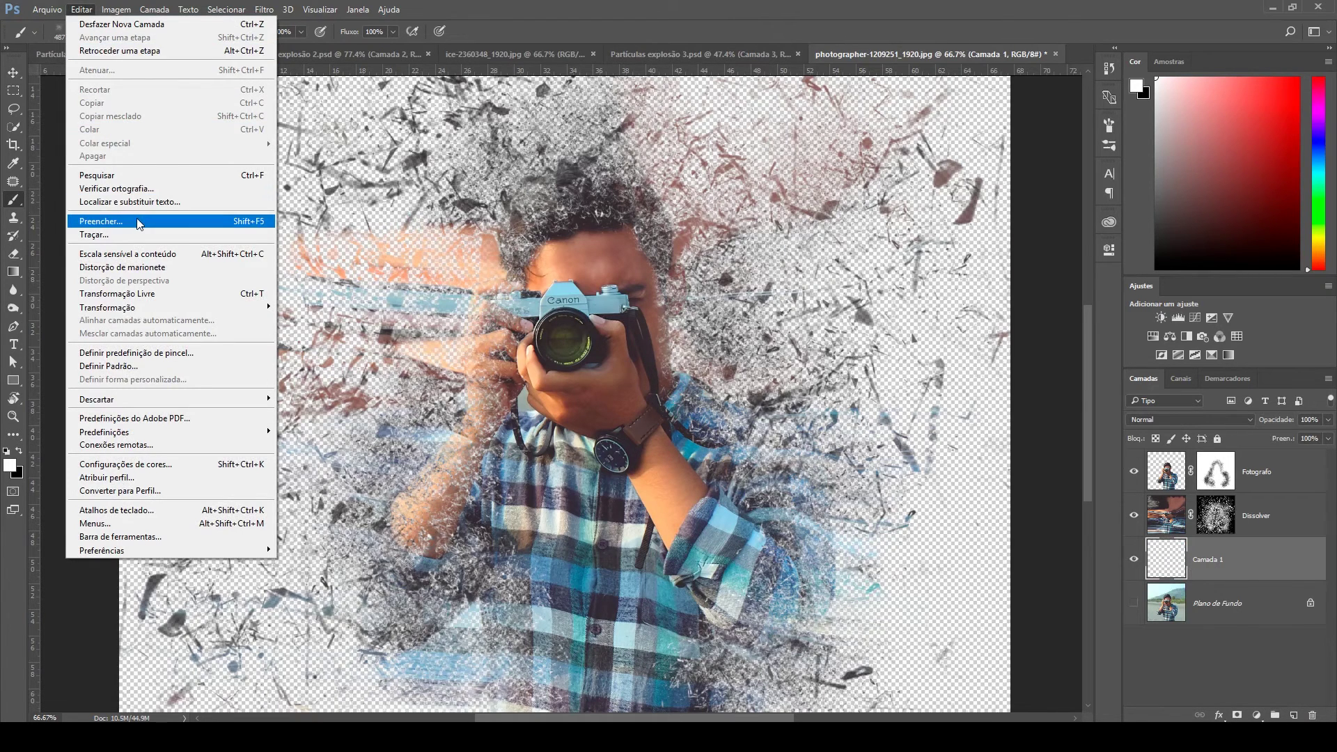
pyautogui.click(238, 222)
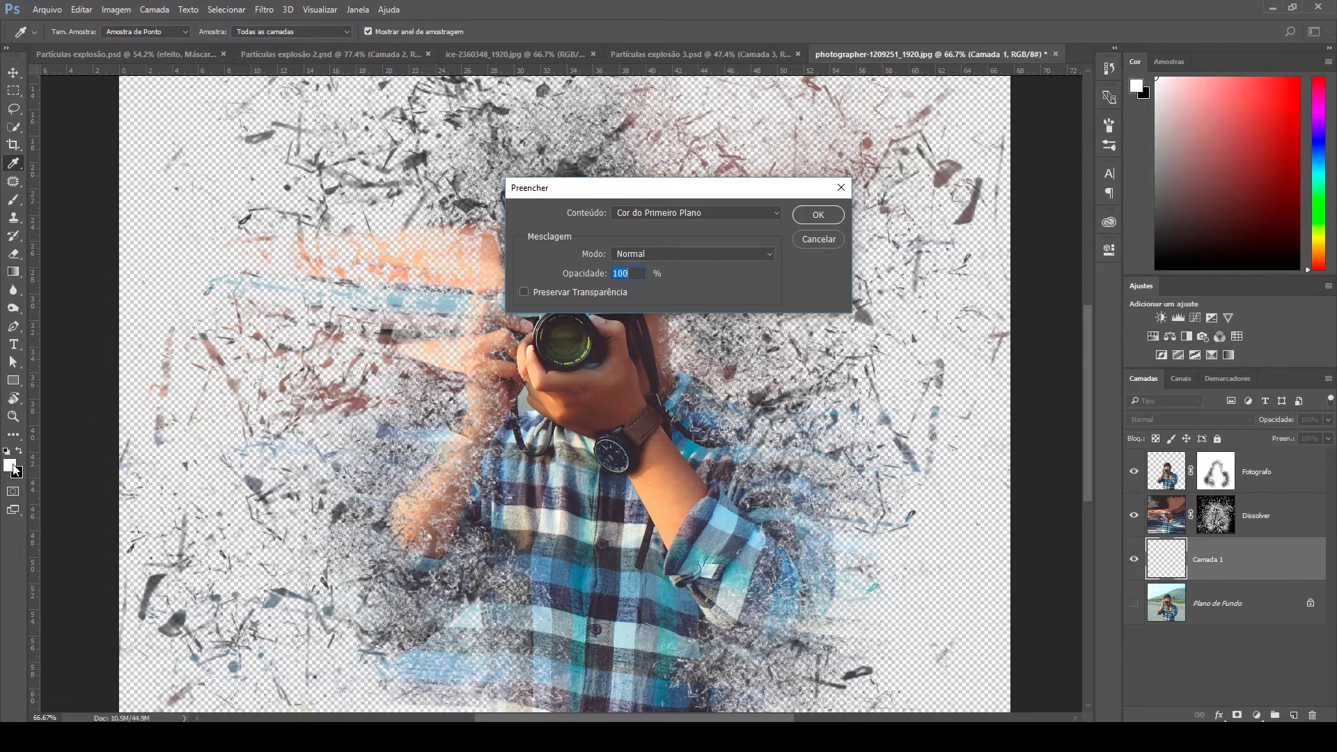
pyautogui.click(696, 214)
pyautogui.click(696, 237)
pyautogui.click(818, 214)
pyautogui.press('b')
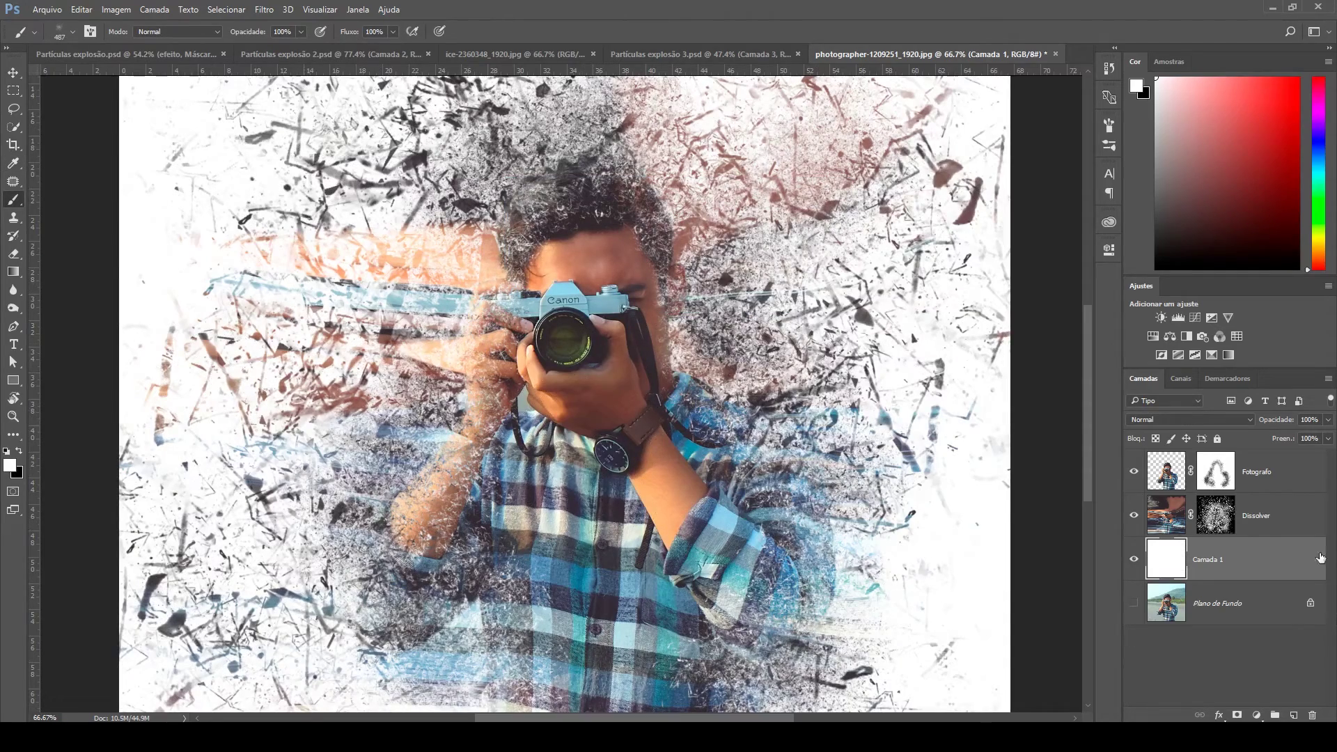
pyautogui.press('v')
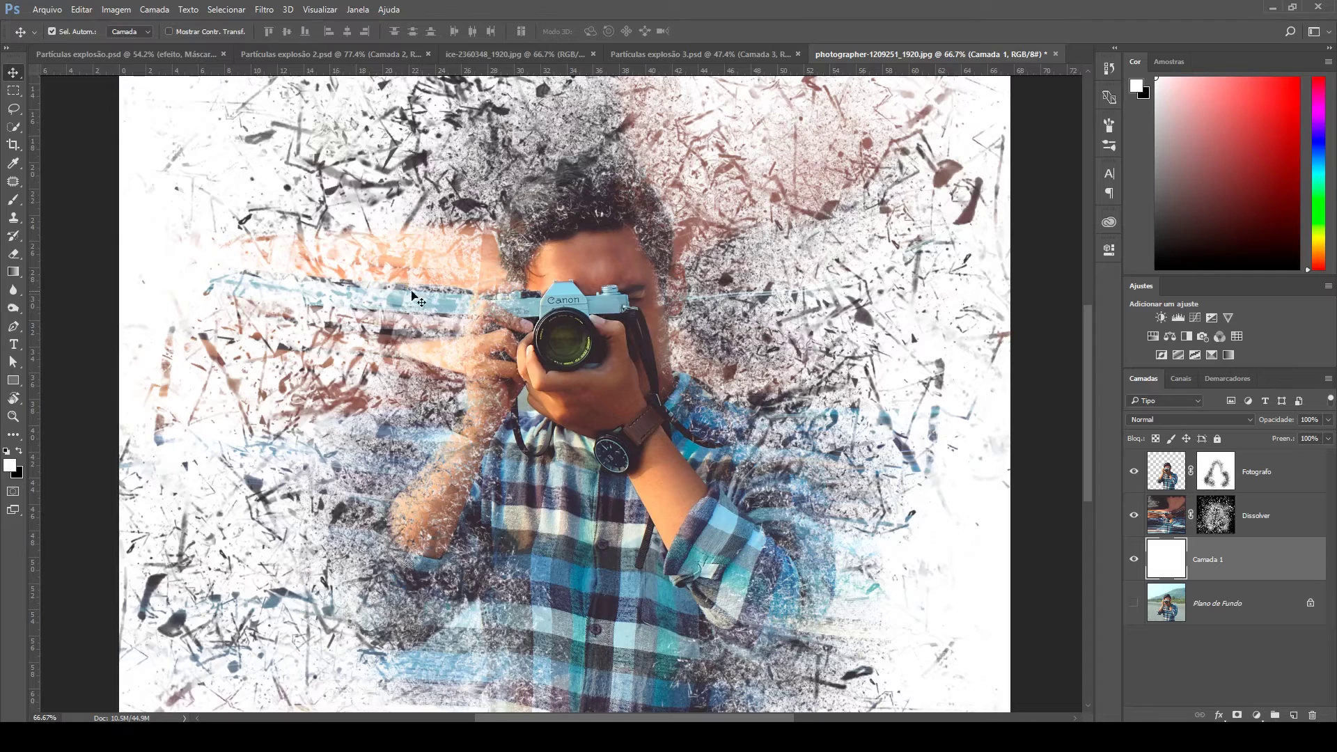
# Using a soft 200 px Mixer Brush on the Dissolver layer's image, blend the blue streaks beside the lower-left part of the shirt
pyautogui.click(1166, 519)
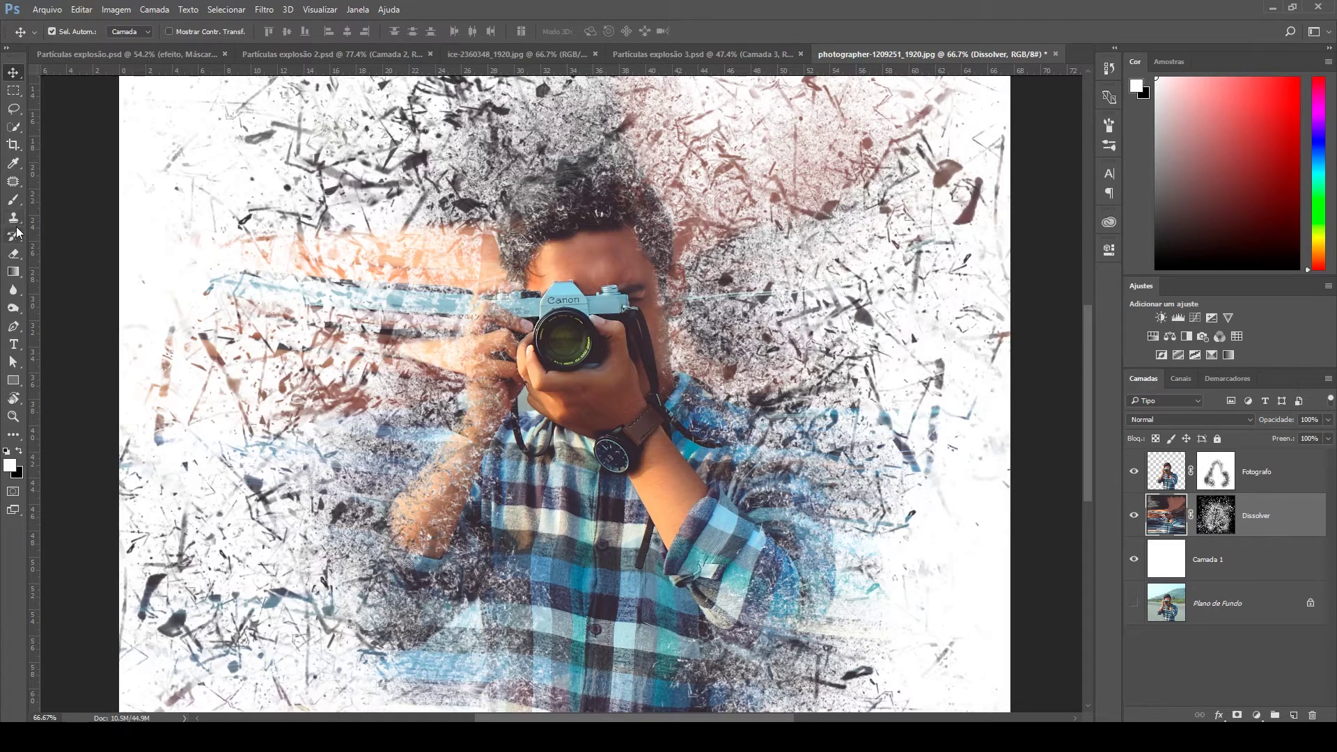
pyautogui.click(15, 203)
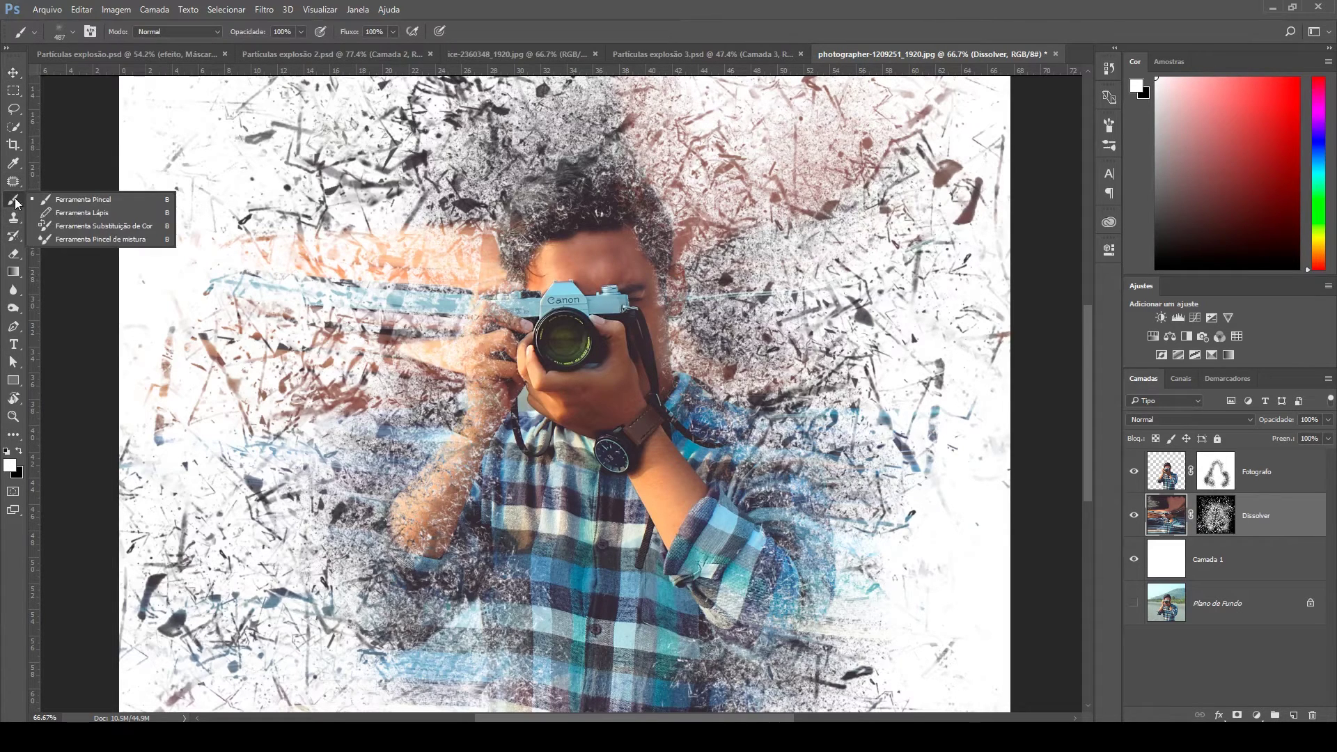
pyautogui.click(144, 239)
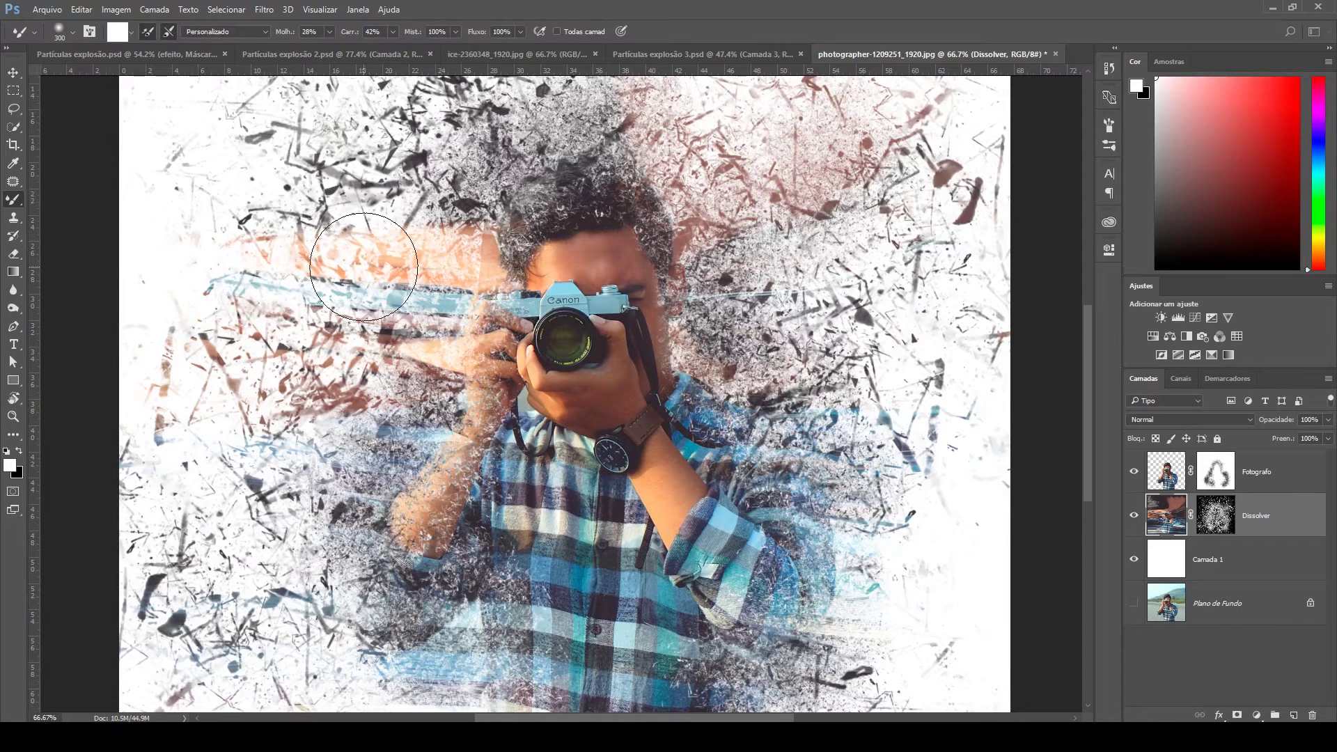
pyautogui.press(']')
pyautogui.press(']')
pyautogui.press('[')
pyautogui.press('[')
pyautogui.press('[')
pyautogui.press('[')
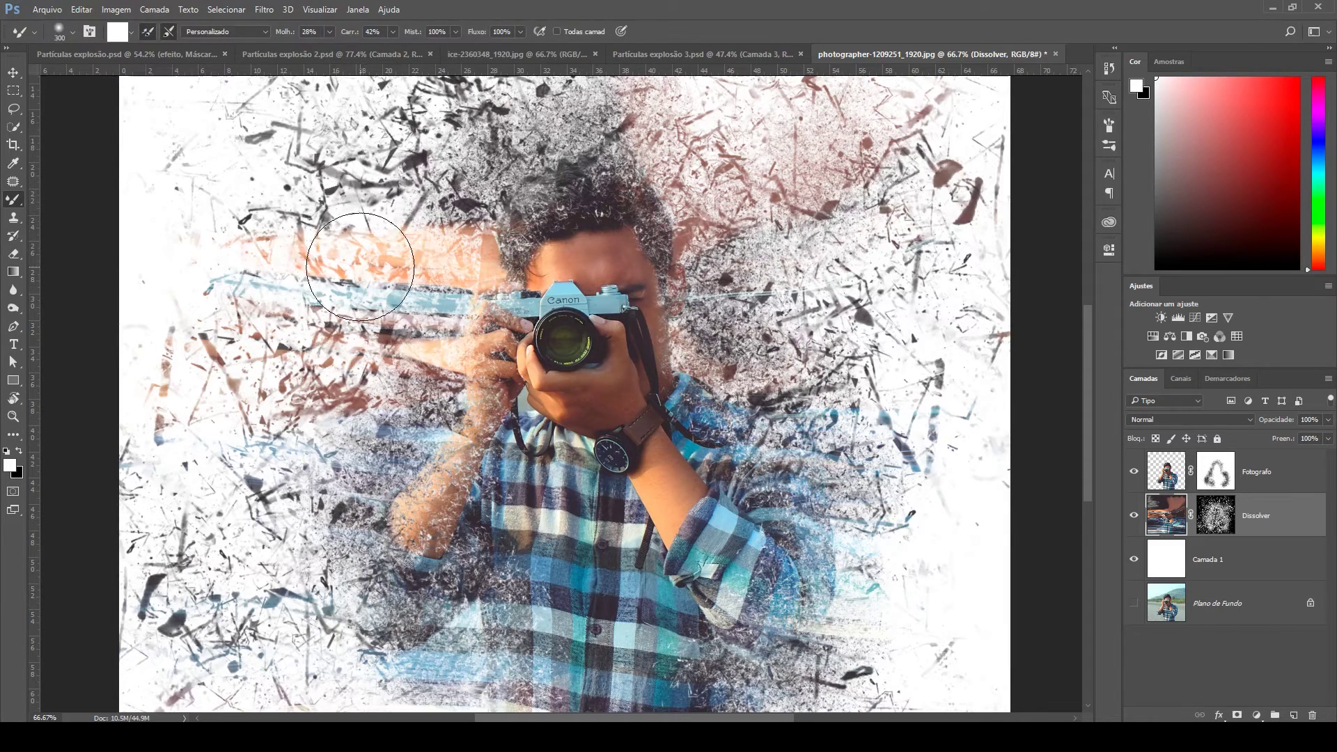
pyautogui.click(73, 32)
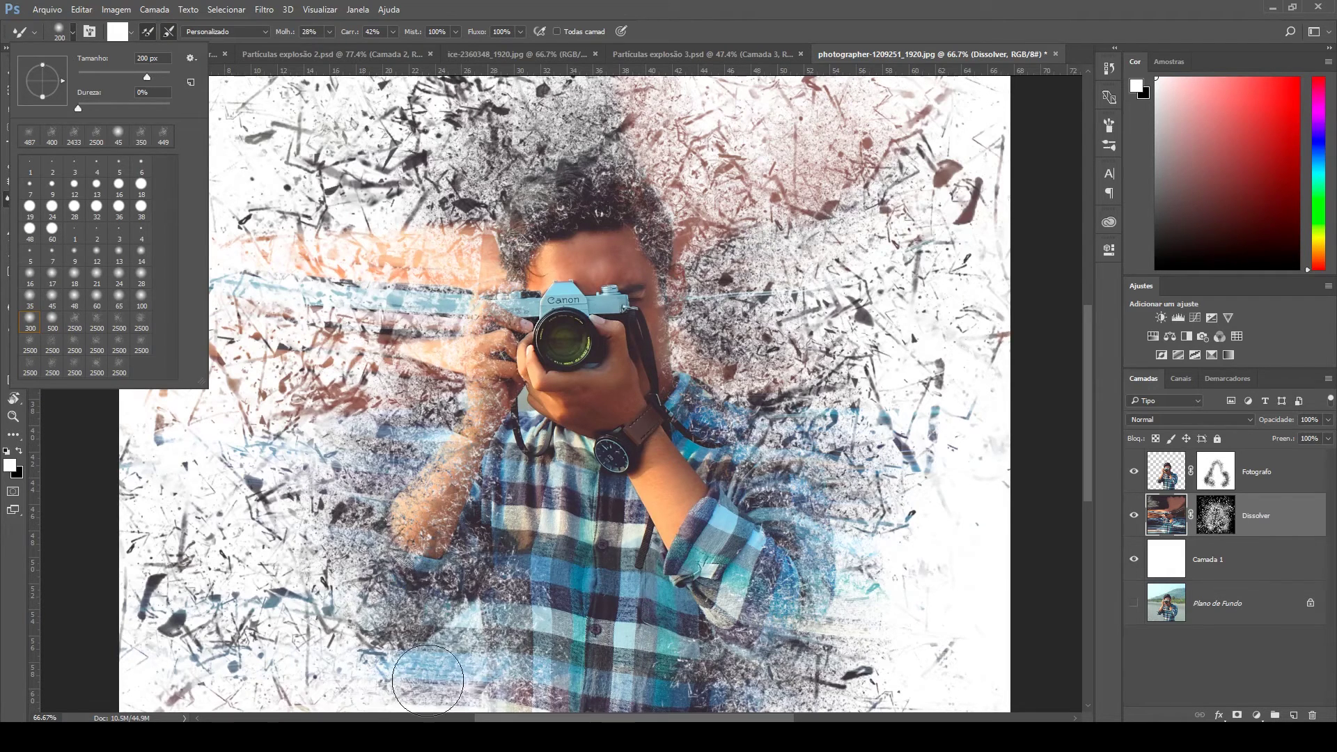
pyautogui.moveTo(433, 681)
pyautogui.mouseDown()
pyautogui.moveTo(436, 653)
pyautogui.moveTo(457, 658)
pyautogui.moveTo(434, 646)
pyautogui.moveTo(453, 623)
pyautogui.moveTo(446, 677)
pyautogui.moveTo(430, 684)
pyautogui.moveTo(389, 677)
pyautogui.moveTo(360, 637)
pyautogui.mouseUp()
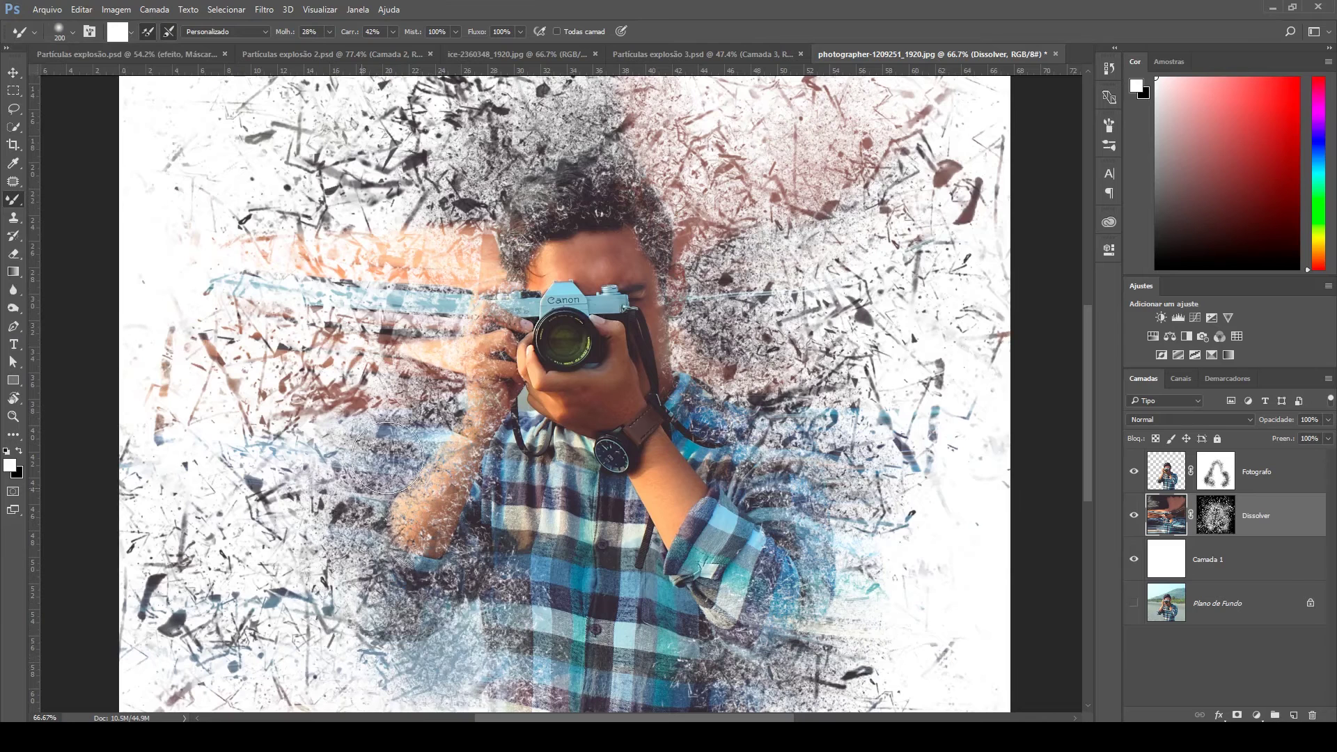
# Smear the remaining orange and blue streaks around the raised hand, camera and both sides of the photographer on the Dissolver image
pyautogui.moveTo(427, 364)
pyautogui.mouseDown()
pyautogui.moveTo(439, 358)
pyautogui.moveTo(422, 356)
pyautogui.mouseUp()
pyautogui.moveTo(446, 296)
pyautogui.mouseDown()
pyautogui.moveTo(352, 285)
pyautogui.moveTo(311, 296)
pyautogui.moveTo(400, 298)
pyautogui.moveTo(433, 270)
pyautogui.moveTo(442, 236)
pyautogui.moveTo(473, 247)
pyautogui.moveTo(438, 209)
pyautogui.mouseUp()
pyautogui.moveTo(759, 304)
pyautogui.mouseDown()
pyautogui.moveTo(706, 296)
pyautogui.moveTo(747, 303)
pyautogui.moveTo(774, 276)
pyautogui.moveTo(823, 284)
pyautogui.moveTo(914, 238)
pyautogui.mouseUp()
pyautogui.moveTo(822, 419)
pyautogui.mouseDown()
pyautogui.moveTo(856, 440)
pyautogui.moveTo(905, 412)
pyautogui.moveTo(857, 480)
pyautogui.moveTo(842, 530)
pyautogui.moveTo(868, 548)
pyautogui.moveTo(865, 573)
pyautogui.moveTo(812, 672)
pyautogui.moveTo(860, 672)
pyautogui.mouseUp()
pyautogui.moveTo(292, 308)
pyautogui.mouseDown()
pyautogui.moveTo(318, 316)
pyautogui.moveTo(330, 370)
pyautogui.moveTo(432, 266)
pyautogui.moveTo(349, 246)
pyautogui.moveTo(413, 371)
pyautogui.mouseUp()
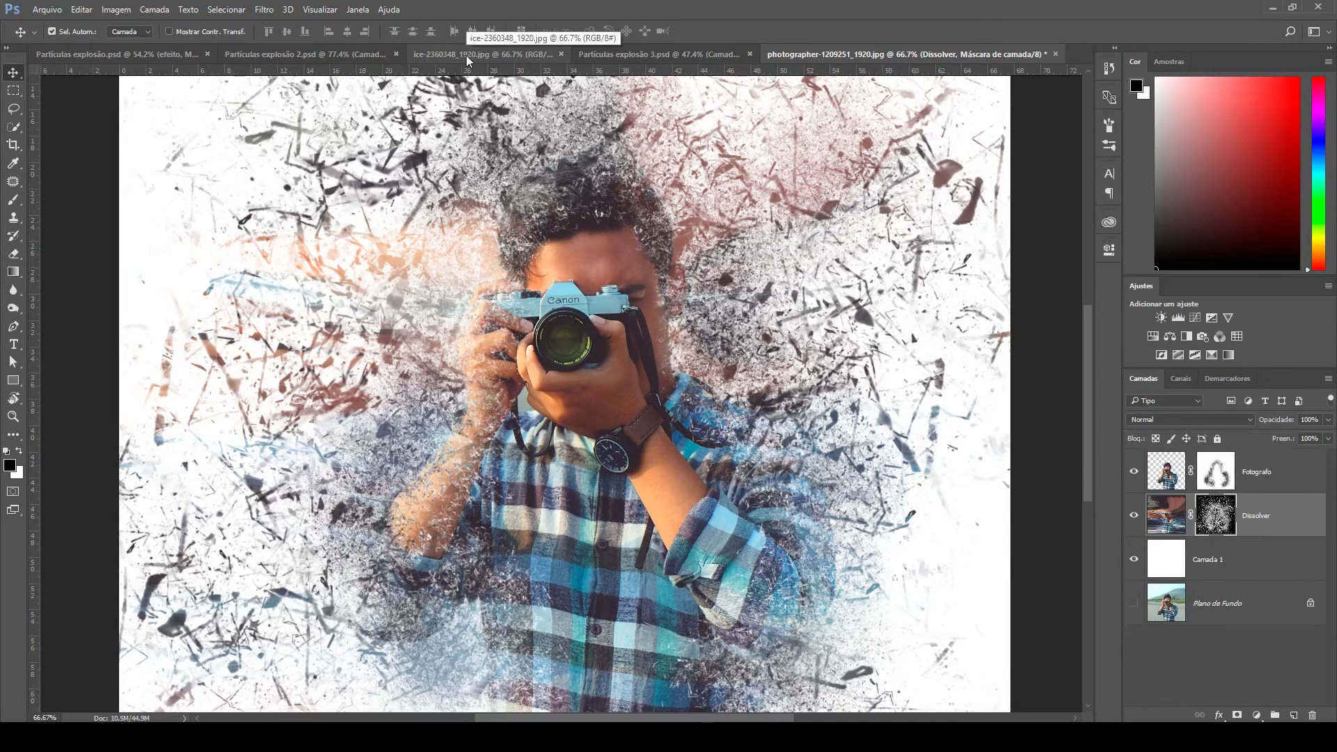
# Copy the blue texture image from ice-2360348_1920.jpg into the photographer document as a new layer
pyautogui.click(466, 56)
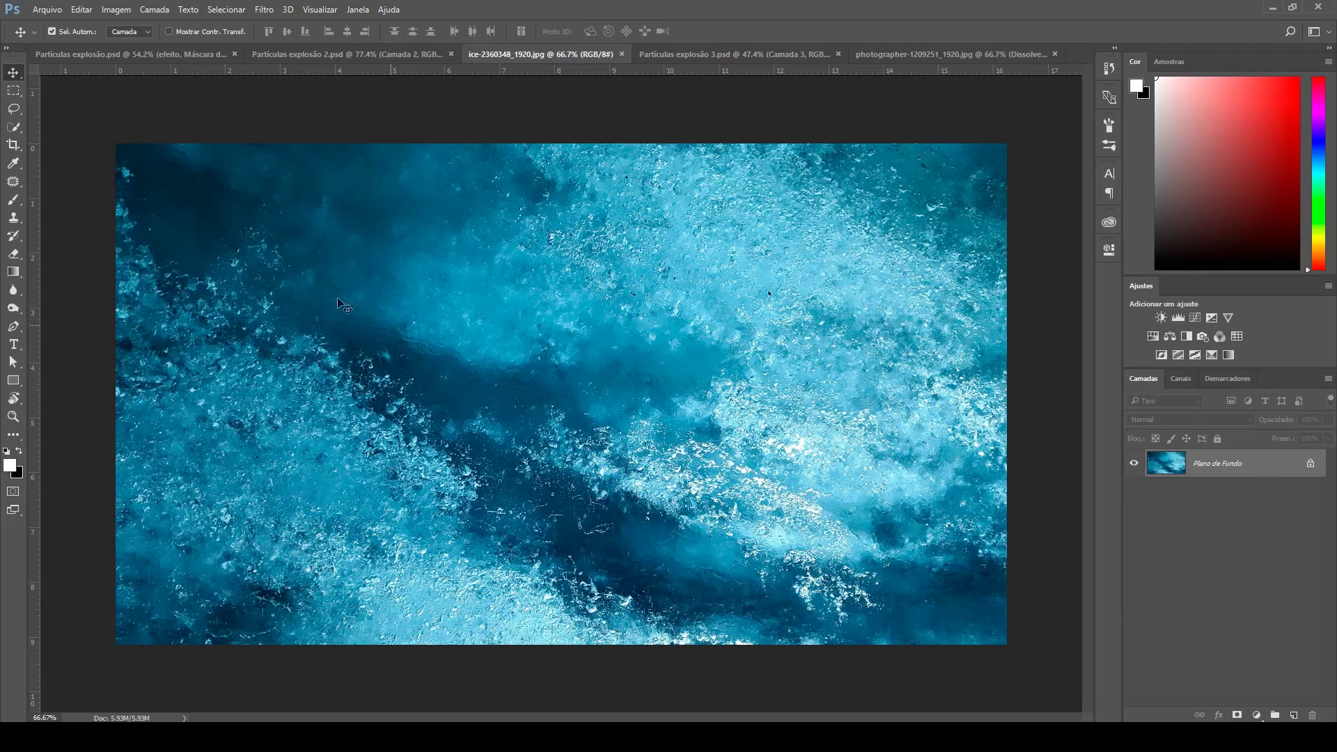
pyautogui.moveTo(516, 446); pyautogui.dragTo(893, 58)
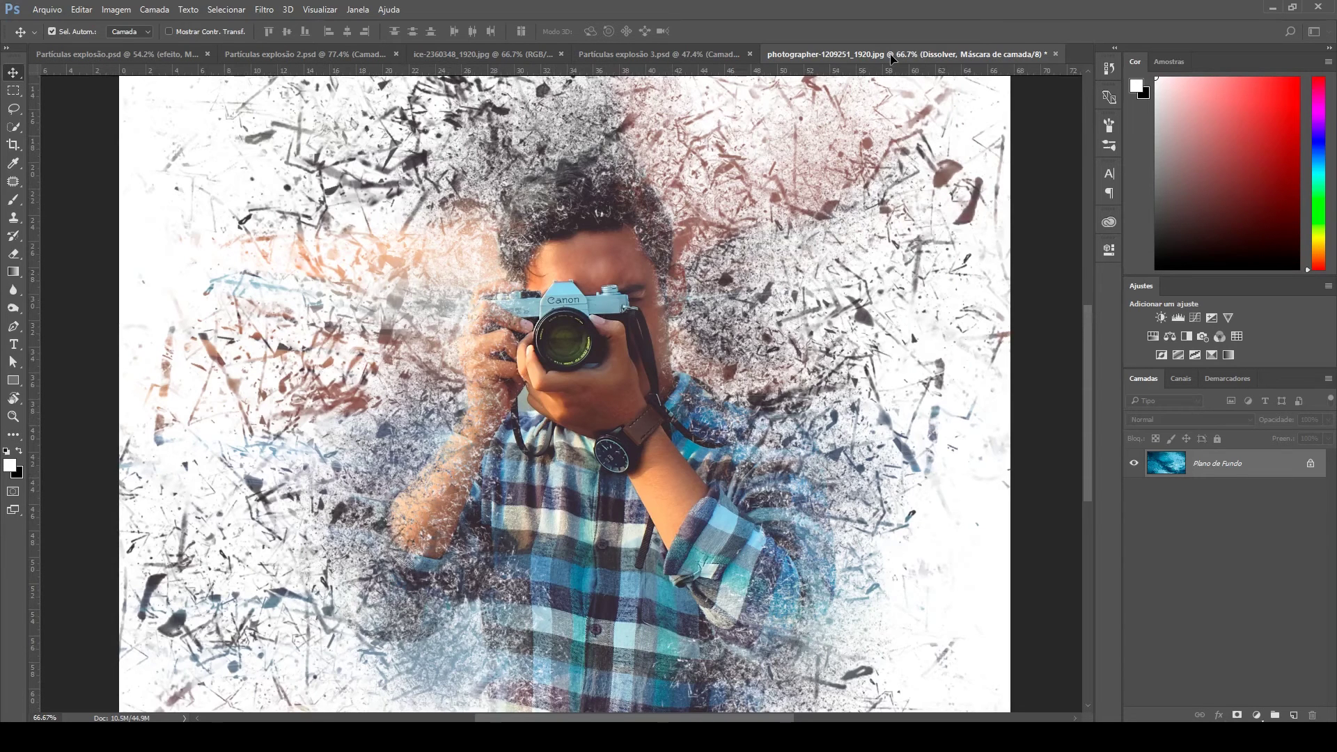
pyautogui.moveTo(892, 59); pyautogui.dragTo(587, 411)
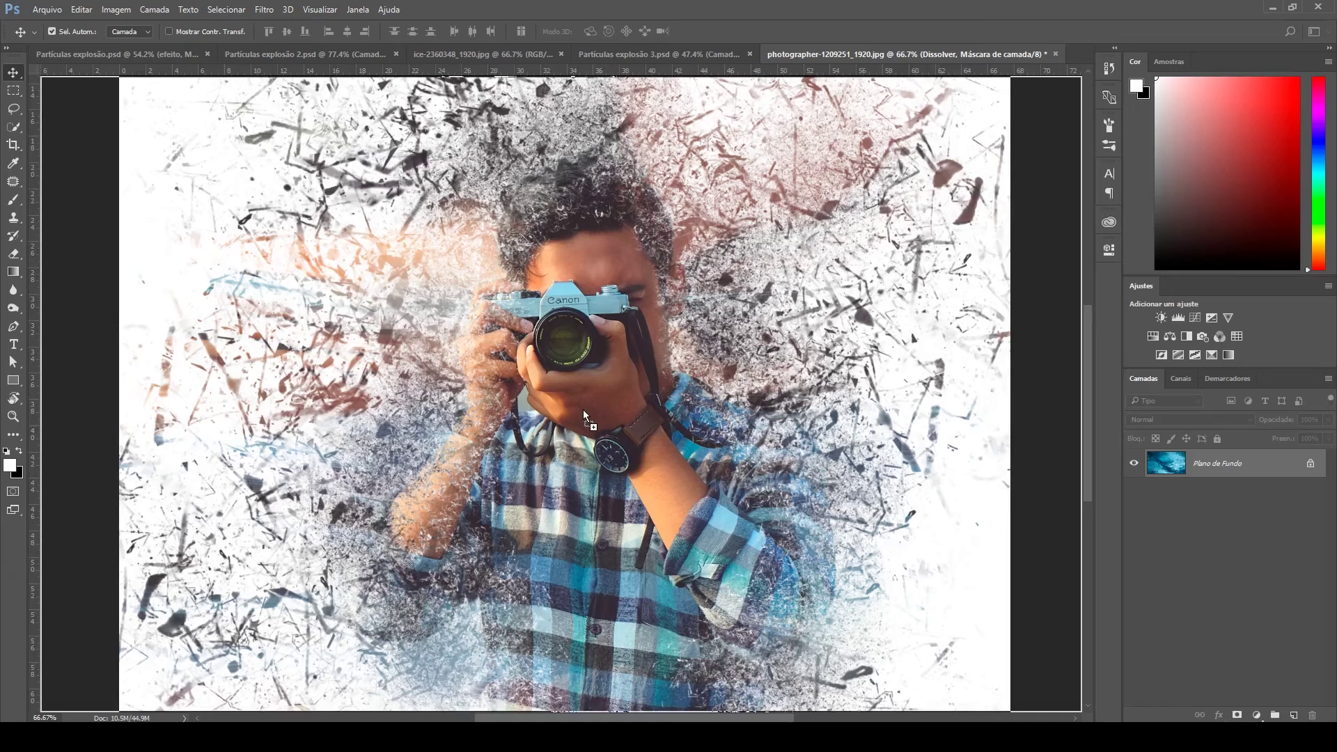
pyautogui.moveTo(583, 409); pyautogui.dragTo(584, 411)
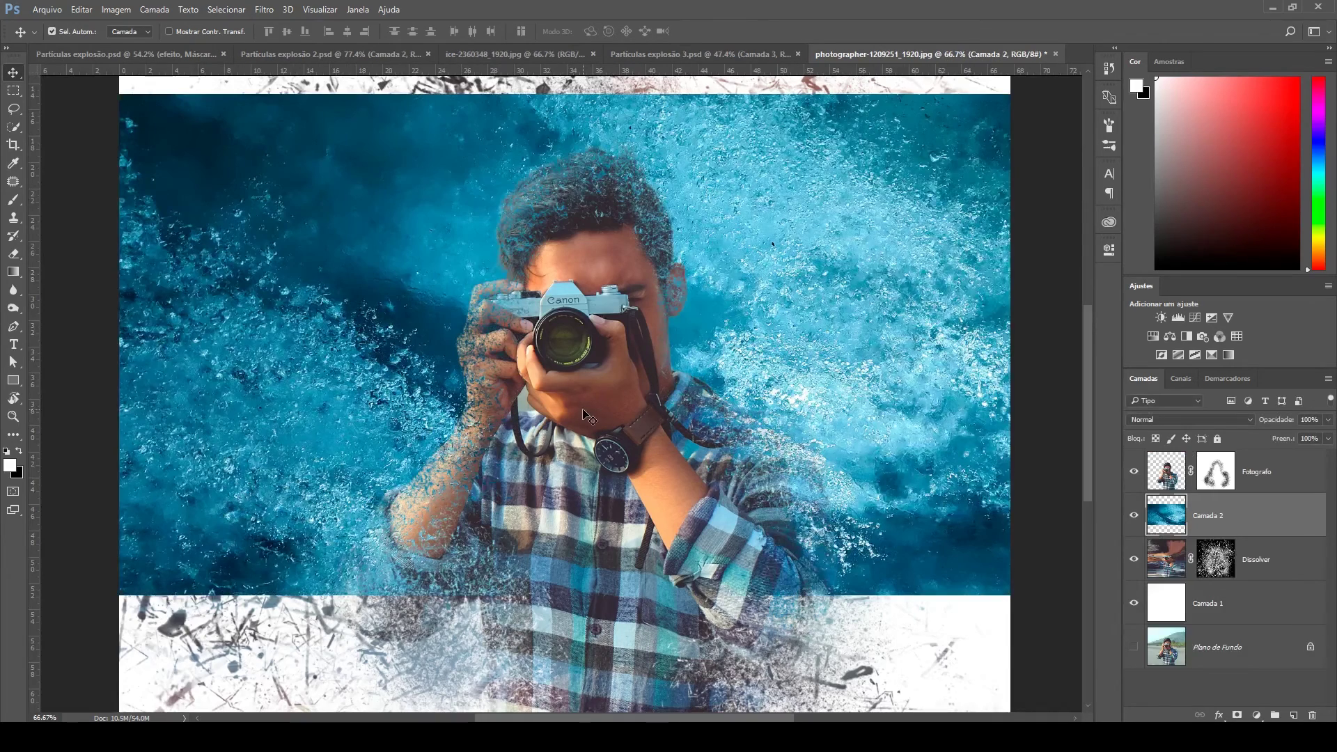
# Move the blue texture layer above Fotografo and rename it Textura
pyautogui.scroll(-2, 744, 321)
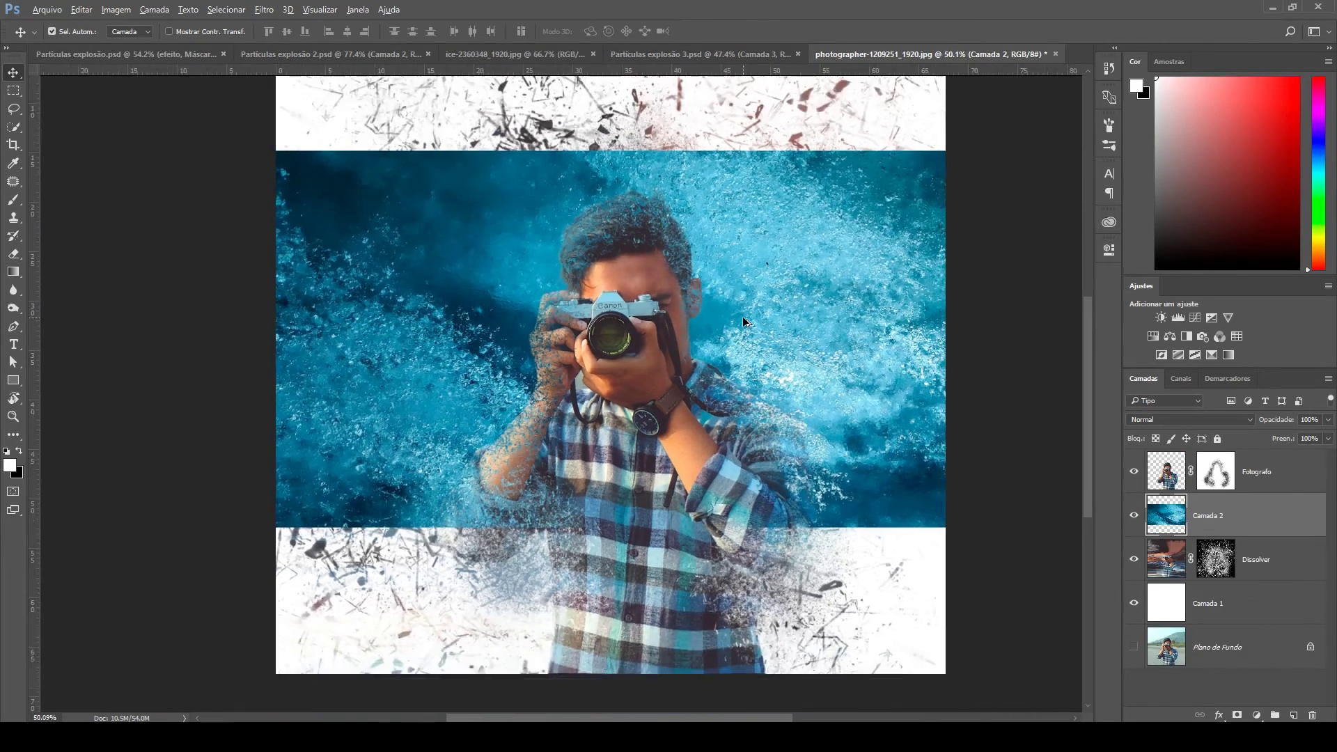
pyautogui.scroll(-1, 744, 322)
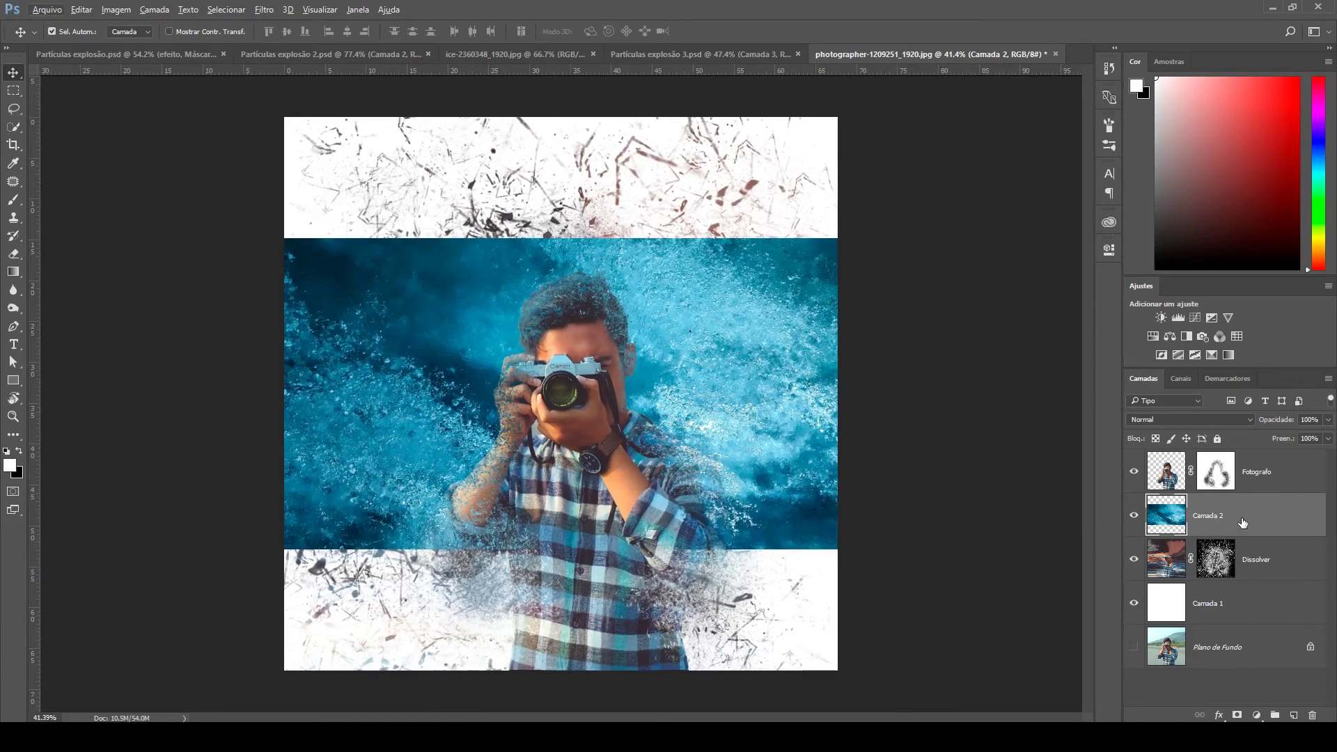
pyautogui.moveTo(1243, 523); pyautogui.dragTo(1240, 461)
pyautogui.doubleClick(1220, 473)
pyautogui.write('T')
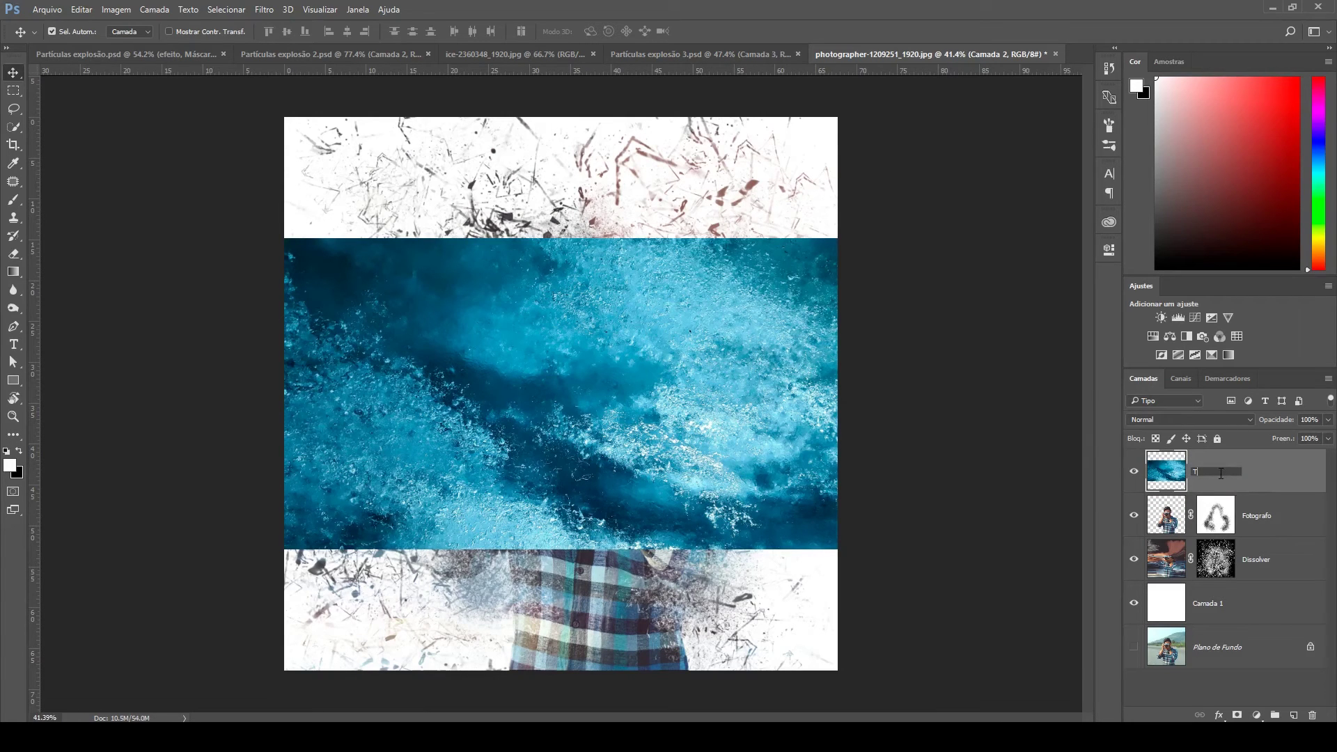
pyautogui.write('extura')
pyautogui.press('Return')
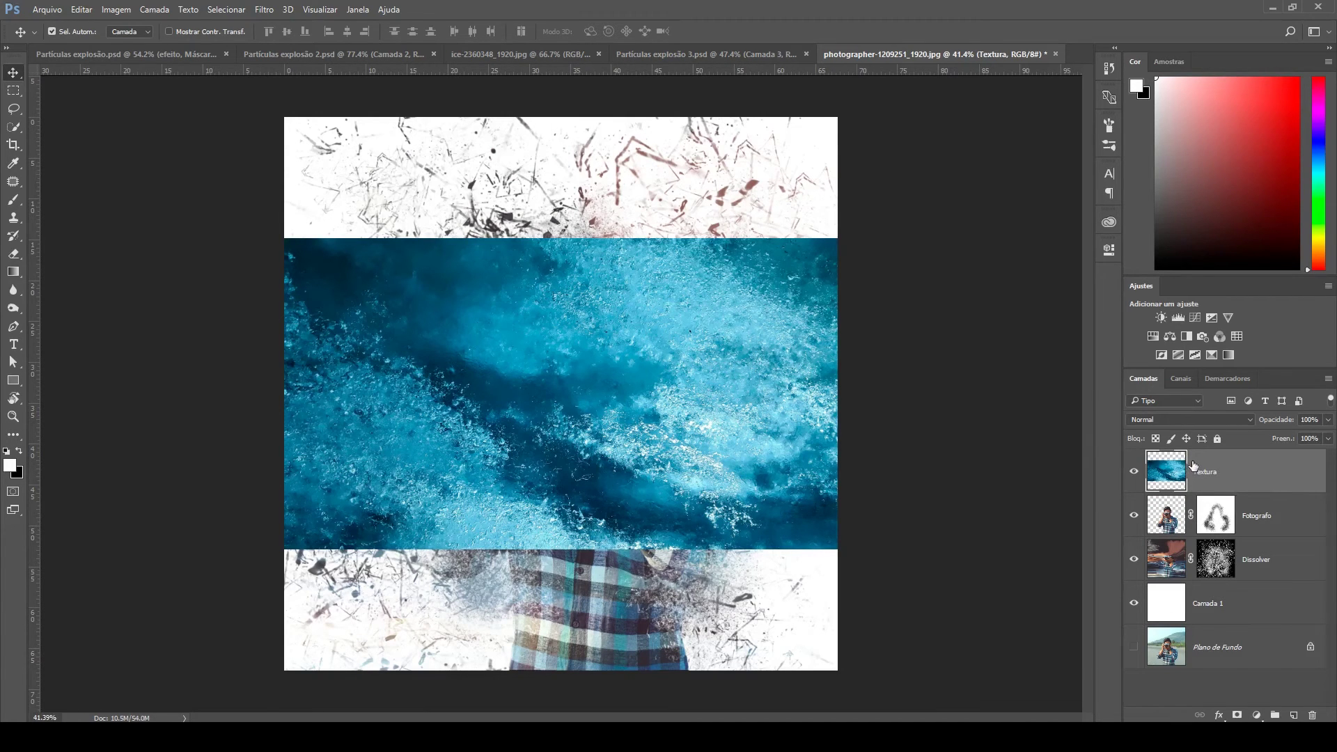
# Scale the Textura layer to about 179.6% from its center so it covers the canvas, and set its blend mode to Sobrepor
pyautogui.hotkey('ctrl', 't')
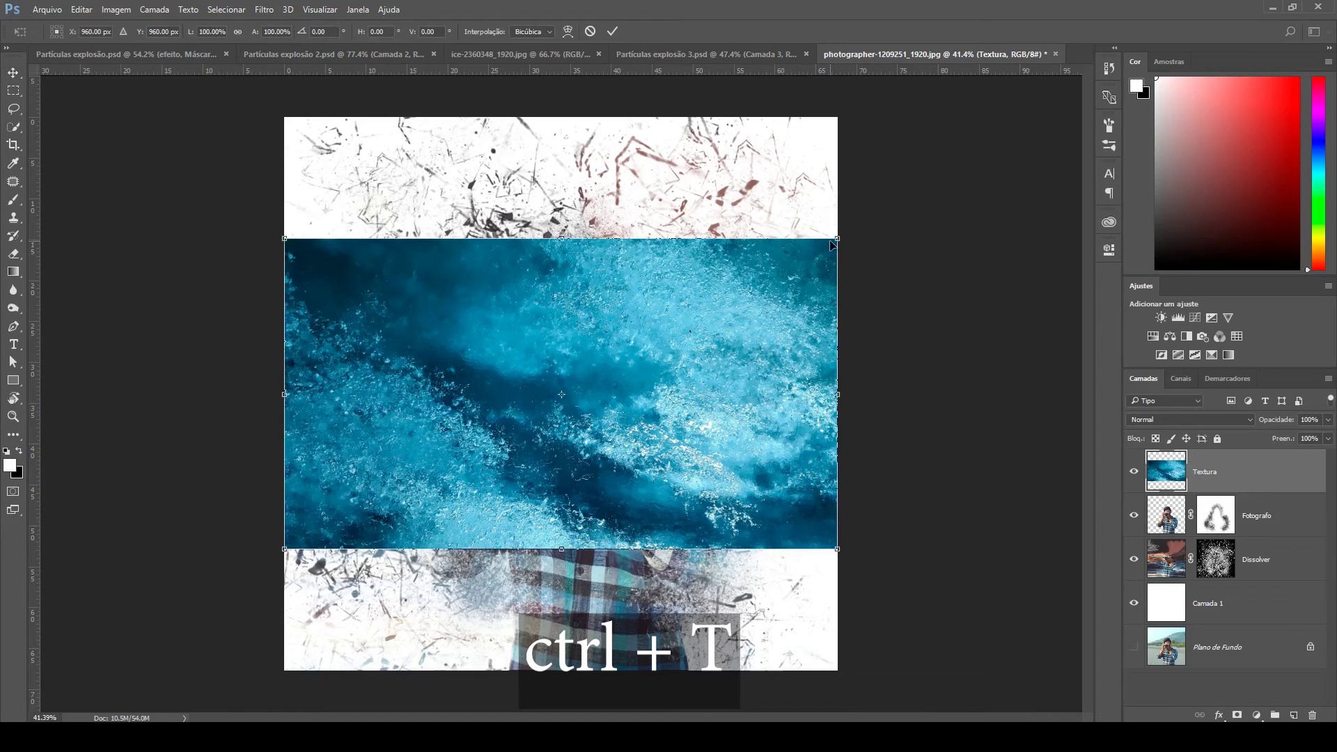
pyautogui.moveTo(839, 237); pyautogui.dragTo(1097, 182)
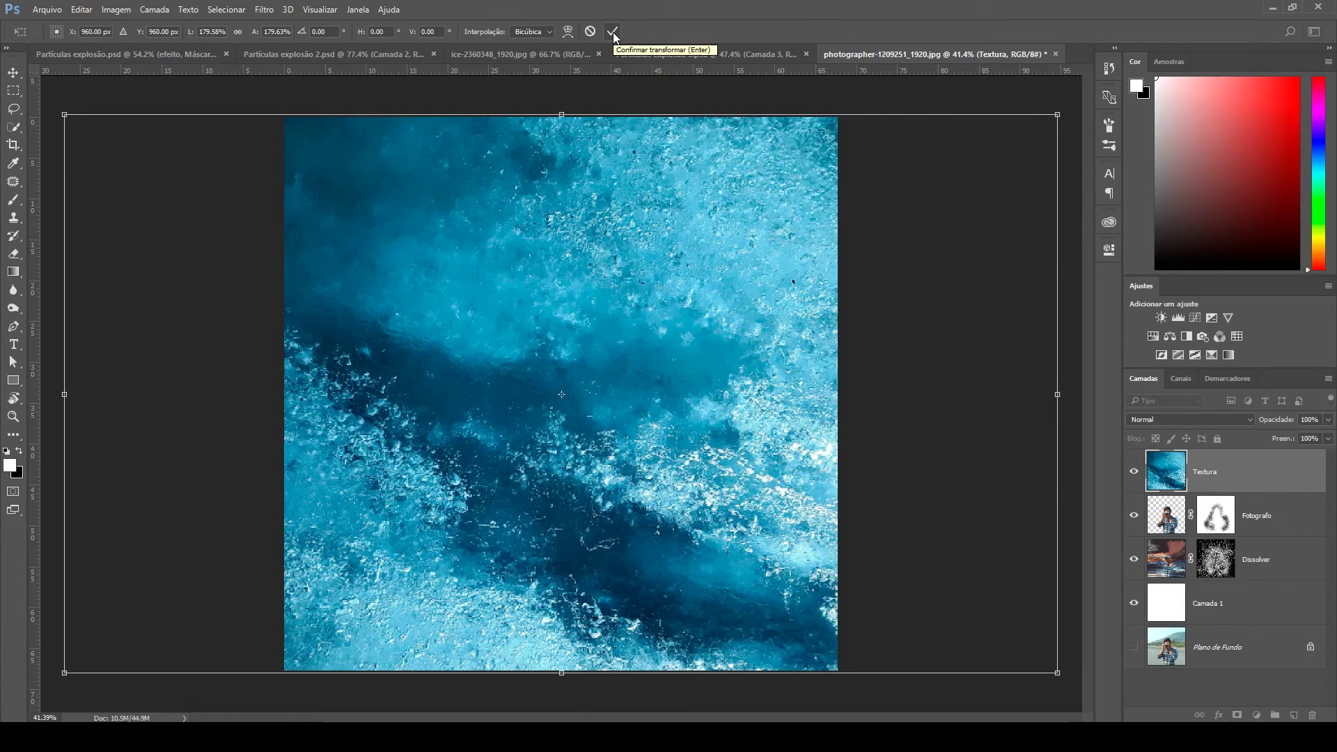
pyautogui.press('Return')
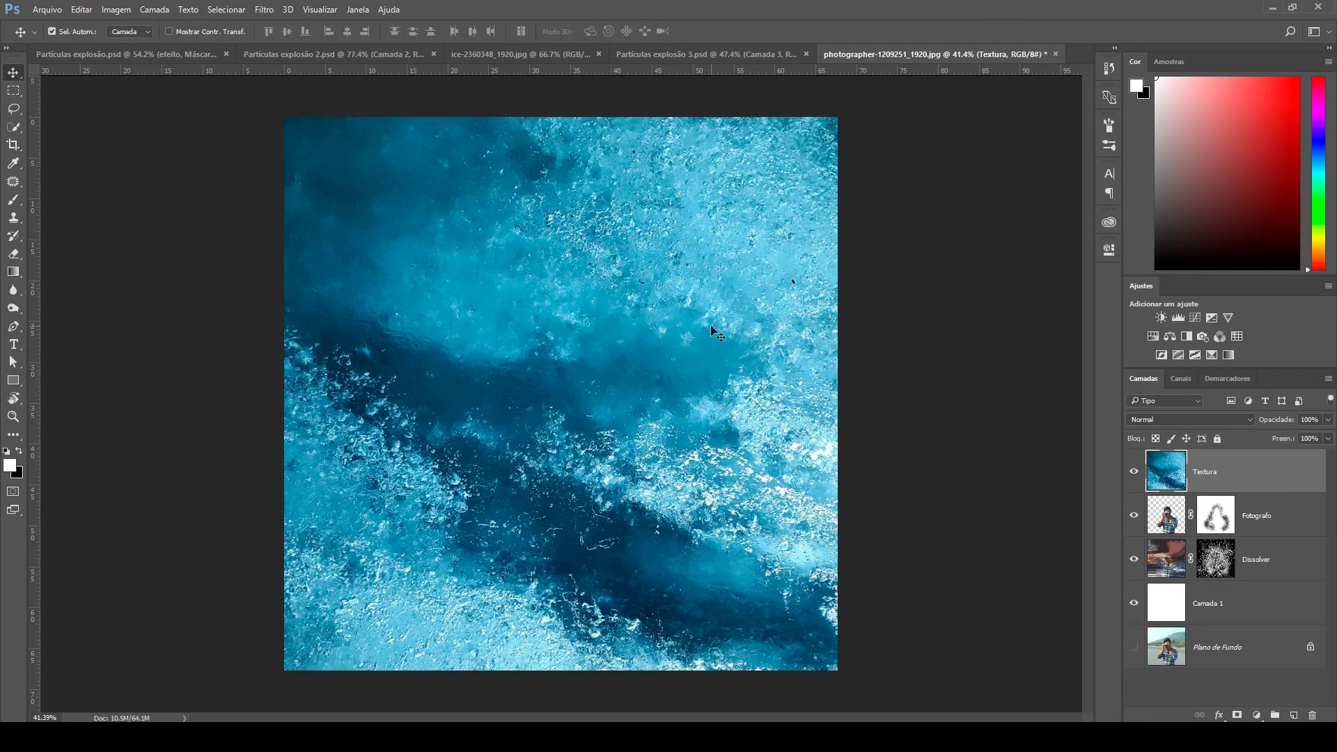
pyautogui.click(1155, 419)
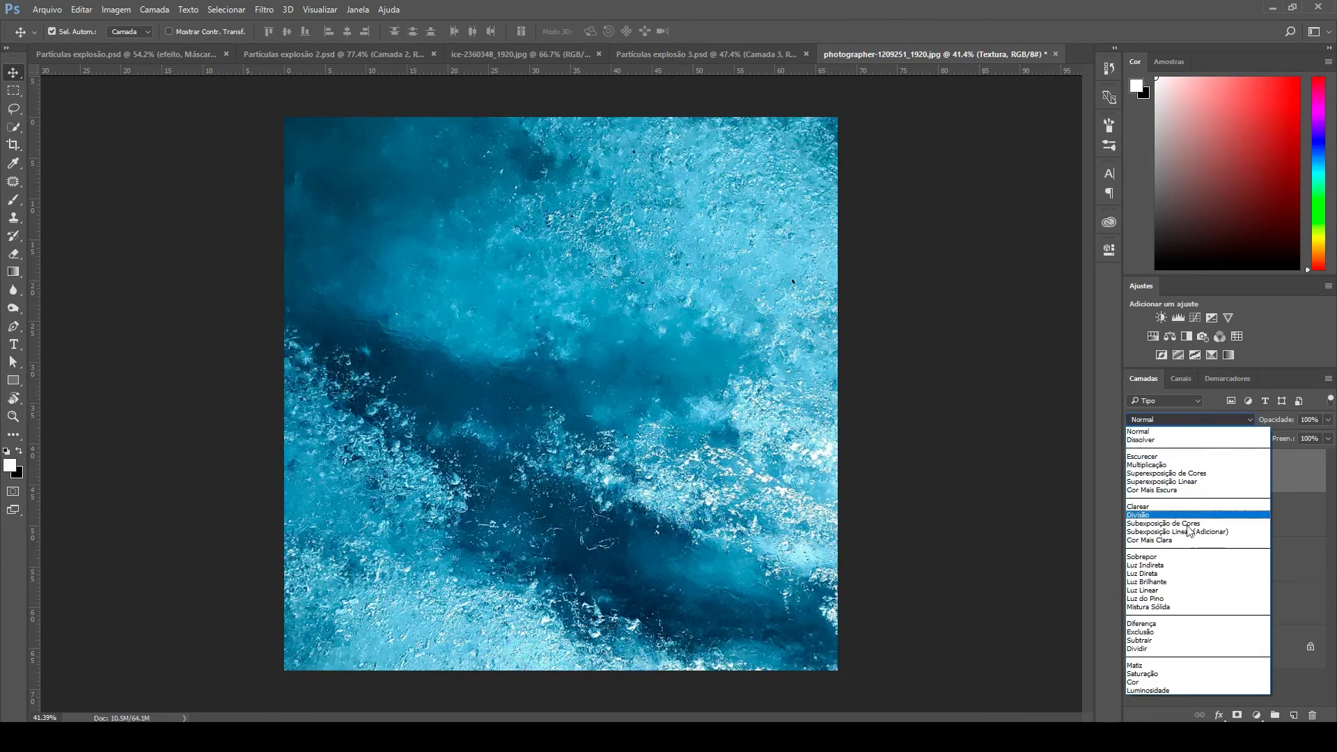
pyautogui.click(1192, 559)
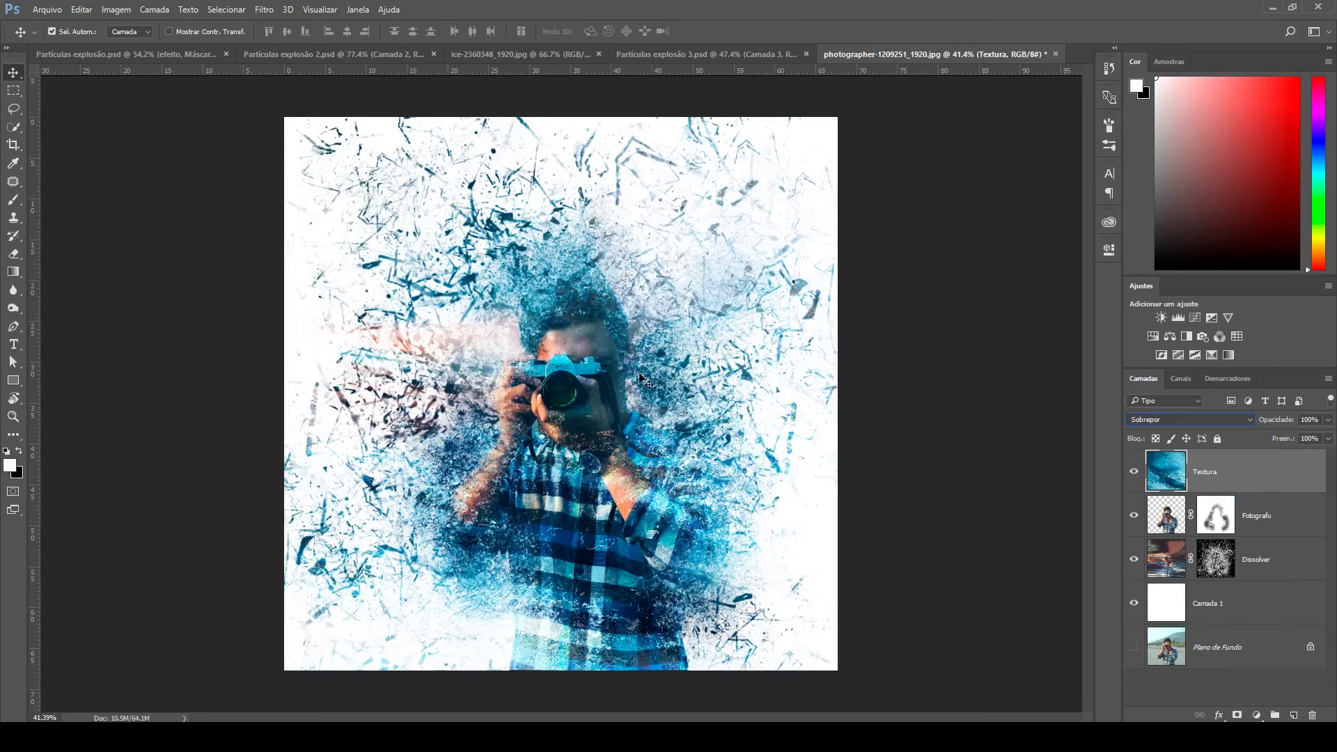